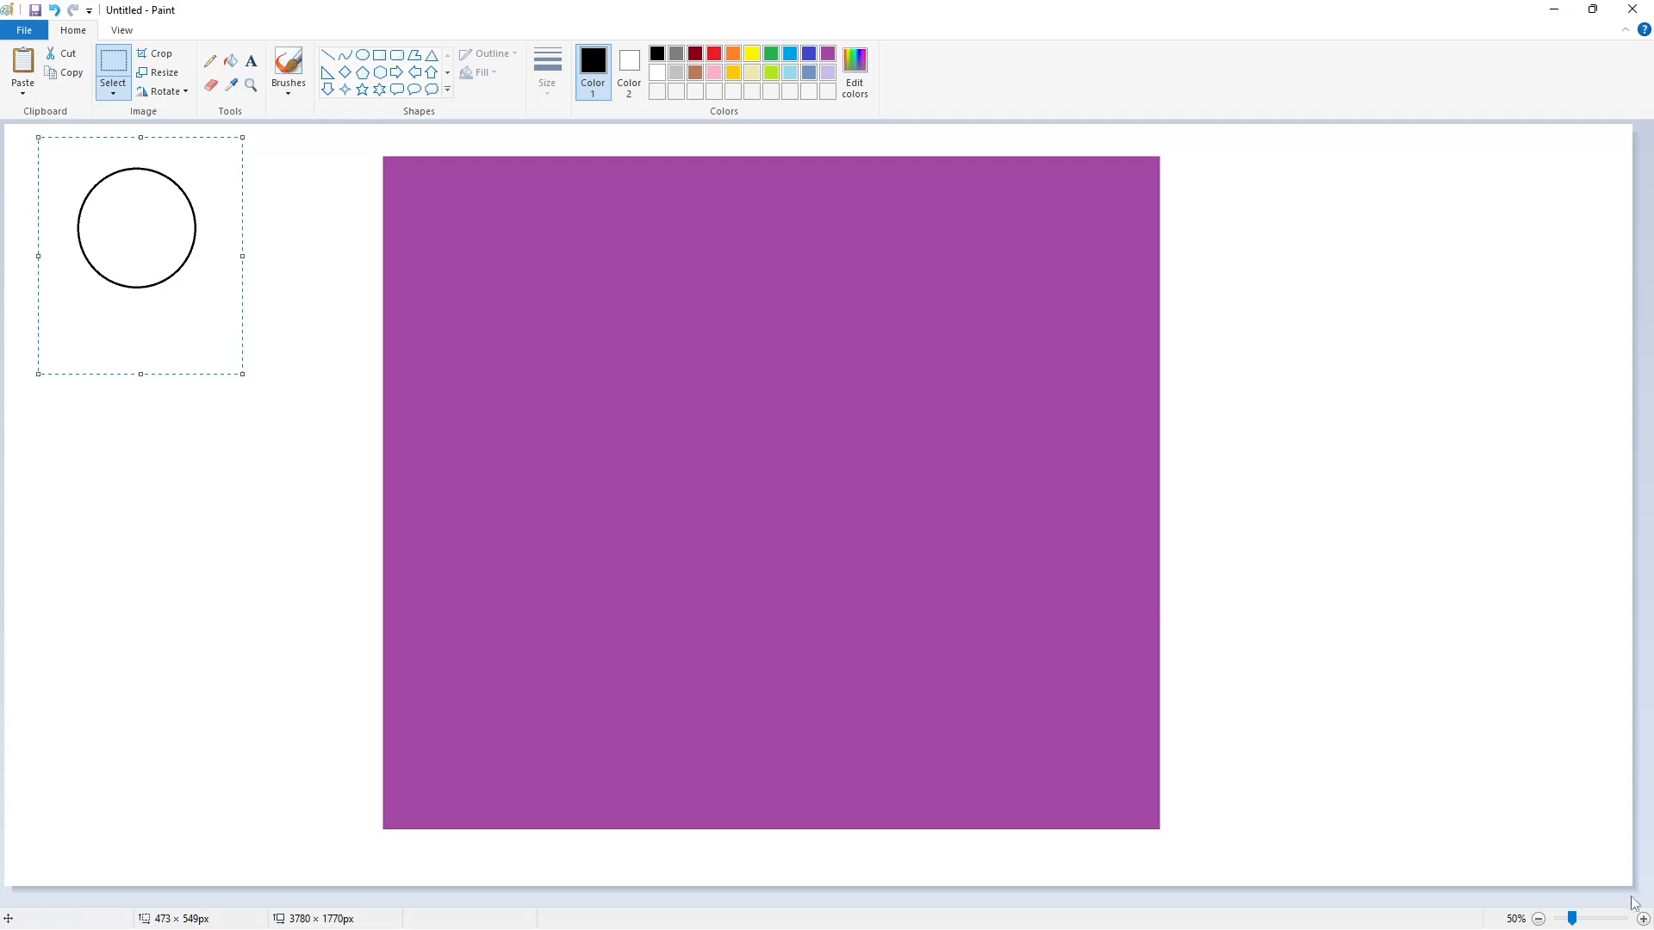
# - Paste a copy of the circle with a transparent background and fit it into the purple rectangle's upper-left corner
pyautogui.click(1642, 919)
pyautogui.moveTo(609, 902); pyautogui.dragTo(806, 902)
pyautogui.hotkey('ctrl', 'v')
pyautogui.click(114, 95)
pyautogui.click(136, 257)
pyautogui.moveTo(134, 243); pyautogui.dragTo(425, 248)
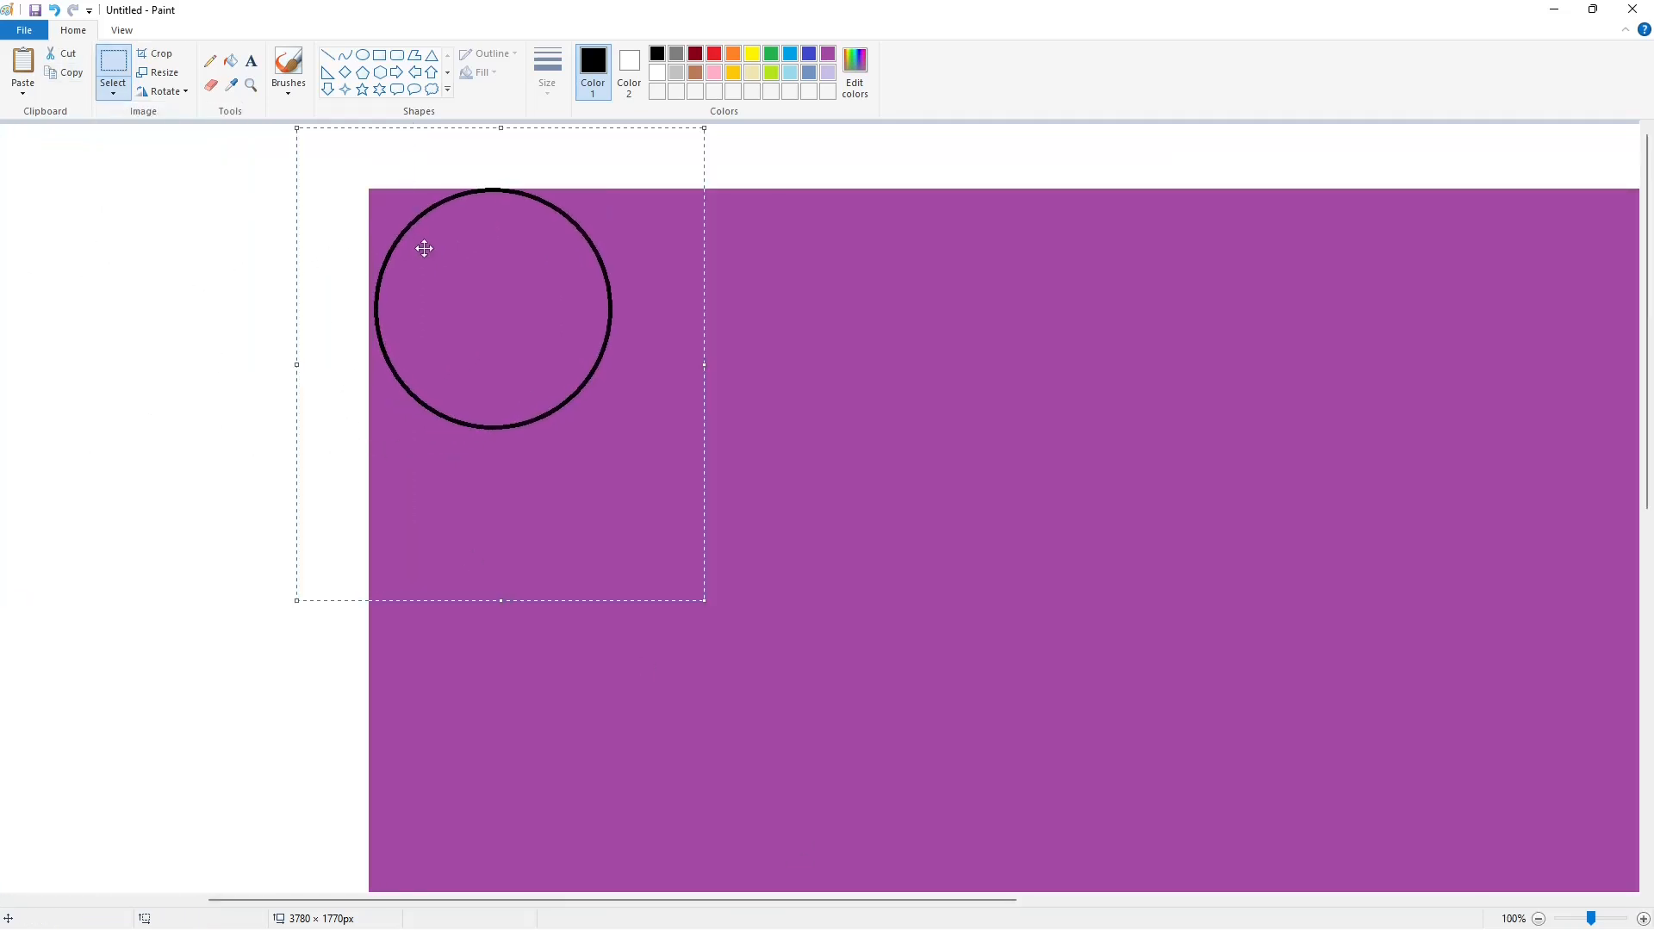
# - Round the rectangle's upper-left corner by filling the area outside the circle white and recolouring the circle's outline purple
pyautogui.click(231, 62)
pyautogui.click(607, 275)
pyautogui.click(1538, 919)
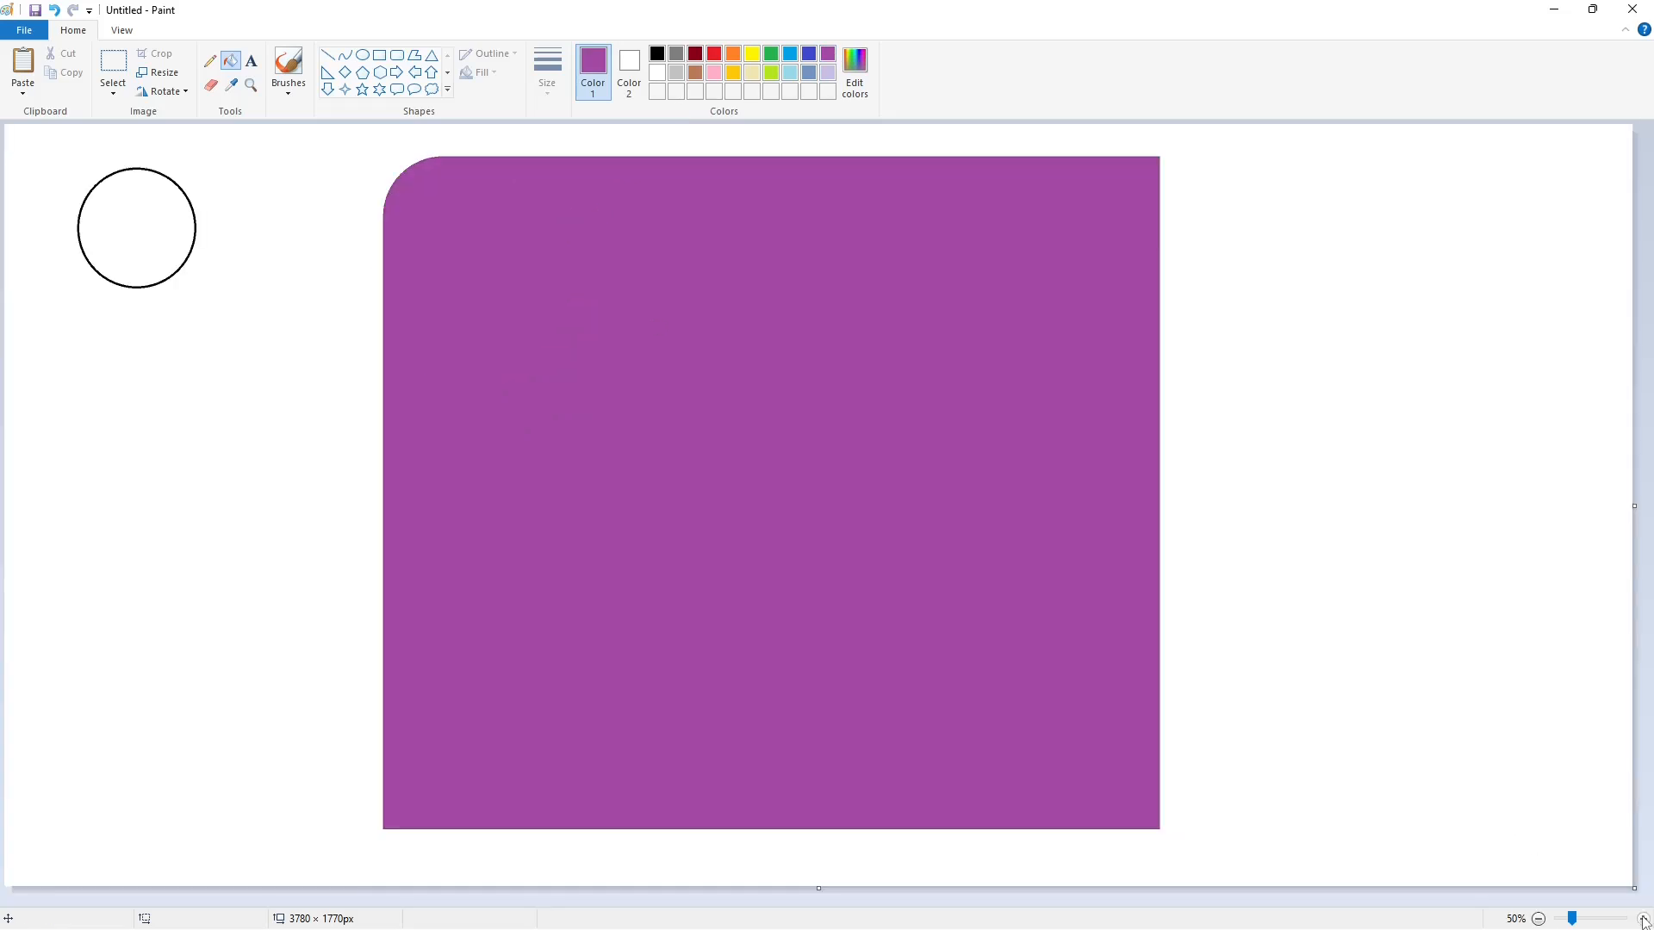
# - Paste another copy of the circle and fit it into the purple rectangle's upper-right corner
pyautogui.click(1642, 919)
pyautogui.hotkey('ctrl', 'v')
pyautogui.moveTo(186, 293); pyautogui.dragTo(1154, 306)
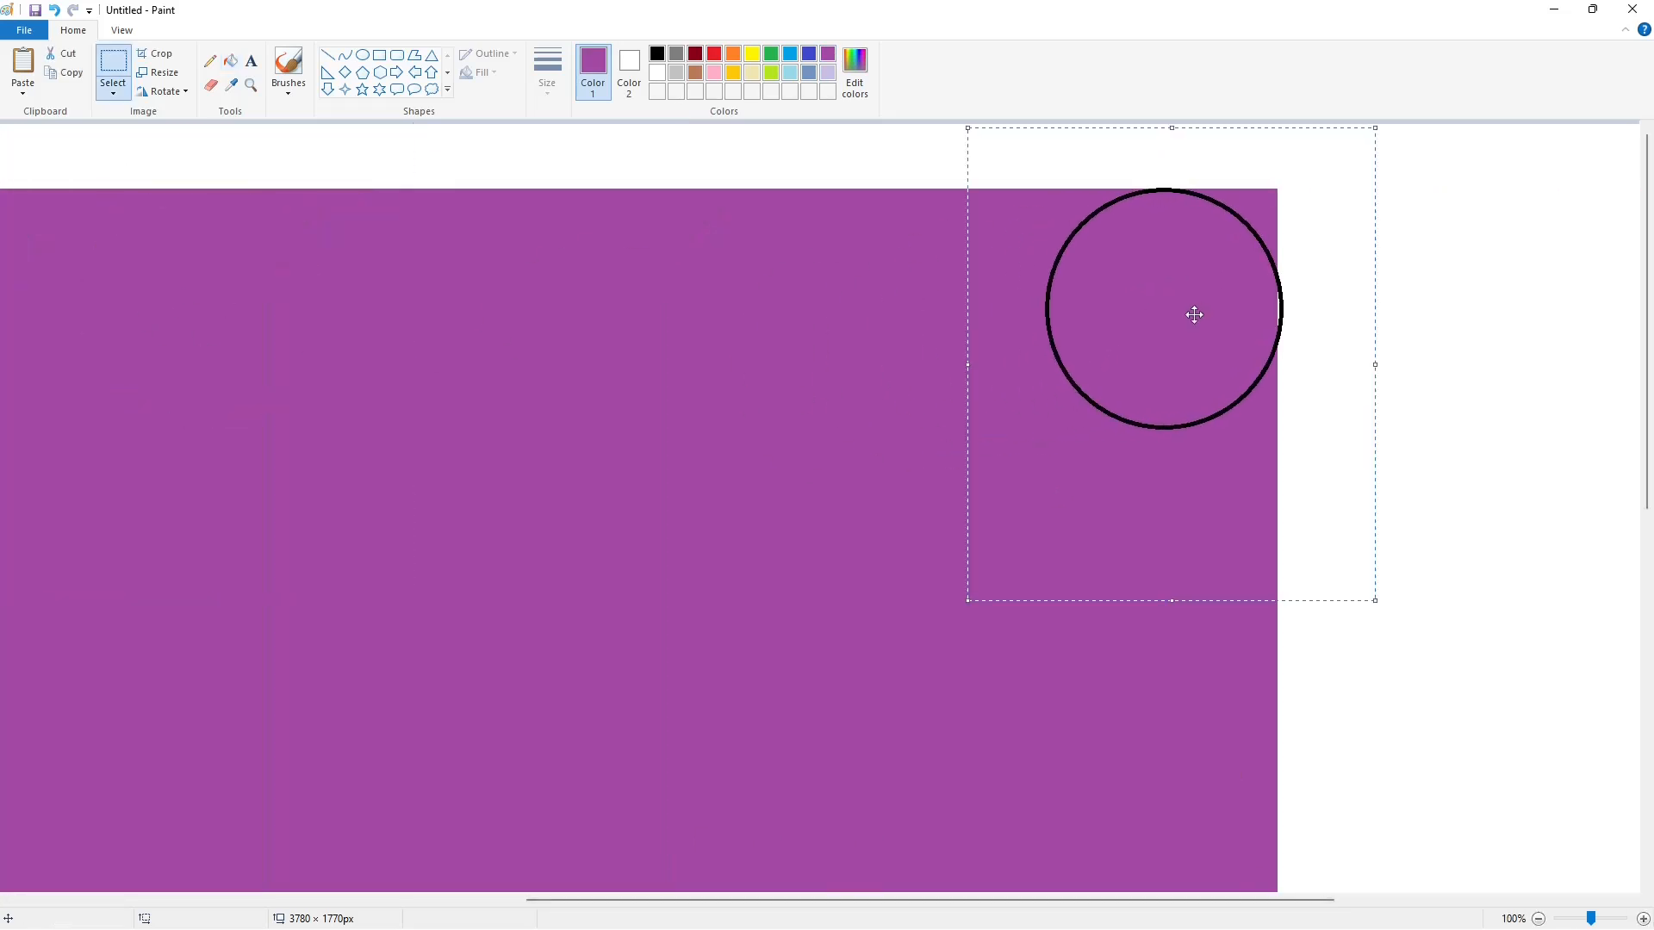
pyautogui.click(1311, 611)
# - Paste a copy of the circle into the purple rectangle's lower-right corner, touching both edges
pyautogui.scroll(-5, 1314, 621)
pyautogui.hotkey('ctrl', 'v')
pyautogui.moveTo(218, 296); pyautogui.dragTo(1179, 642)
pyautogui.click(1538, 641)
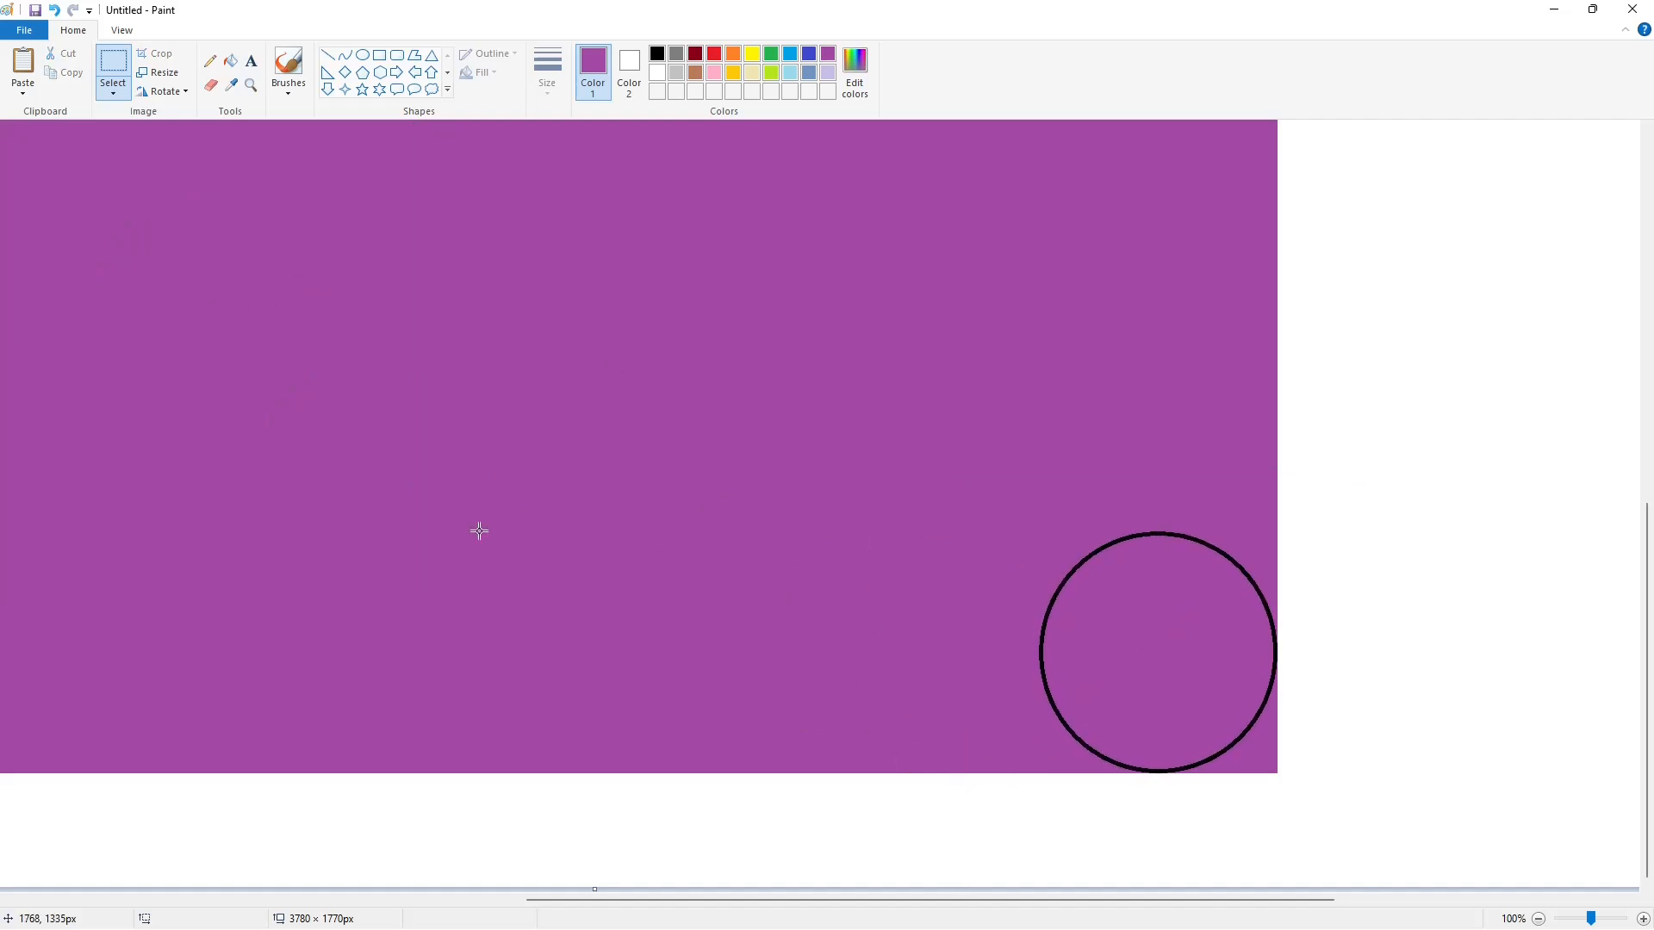
# - Paste a copy of the circle into the purple rectangle's lower-left corner, touching both edges
pyautogui.moveTo(694, 900); pyautogui.dragTo(343, 900)
pyautogui.hotkey('ctrl', 'v')
pyautogui.moveTo(182, 316); pyautogui.dragTo(533, 663)
# - Fill the areas outside the circles white at the rectangle's lower-left, lower-right and upper-right corners
pyautogui.click(231, 63)
pyautogui.click(658, 73)
pyautogui.click(444, 761)
pyautogui.moveTo(457, 900); pyautogui.dragTo(1003, 896)
pyautogui.click(867, 761)
pyautogui.scroll(5, 862, 741)
pyautogui.click(867, 201)
# - Blend the circle outlines into the rounded rectangle by filling it black and refilling the whole shape purple
pyautogui.click(657, 54)
pyautogui.click(552, 404)
pyautogui.click(827, 54)
pyautogui.click(542, 418)
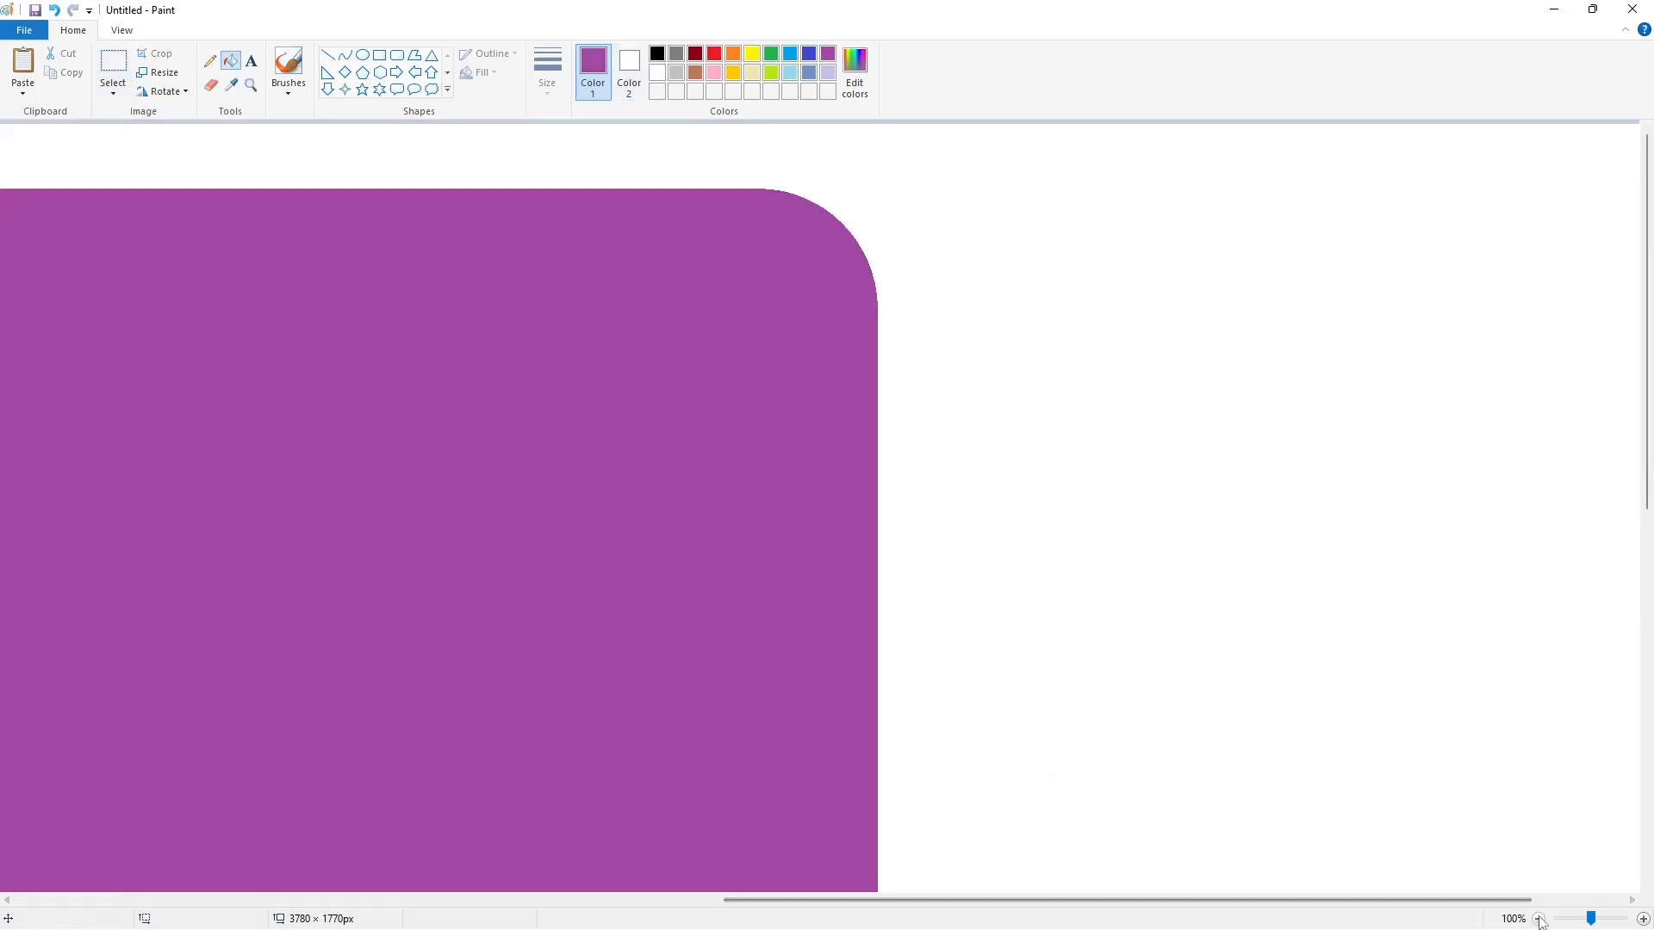
# - Draw a black-outlined rectangle inside the rounded purple shape and fill the surrounding frame black
pyautogui.click(1538, 919)
pyautogui.click(379, 57)
pyautogui.moveTo(455, 228); pyautogui.dragTo(1091, 762)
pyautogui.click(231, 62)
pyautogui.click(545, 189)
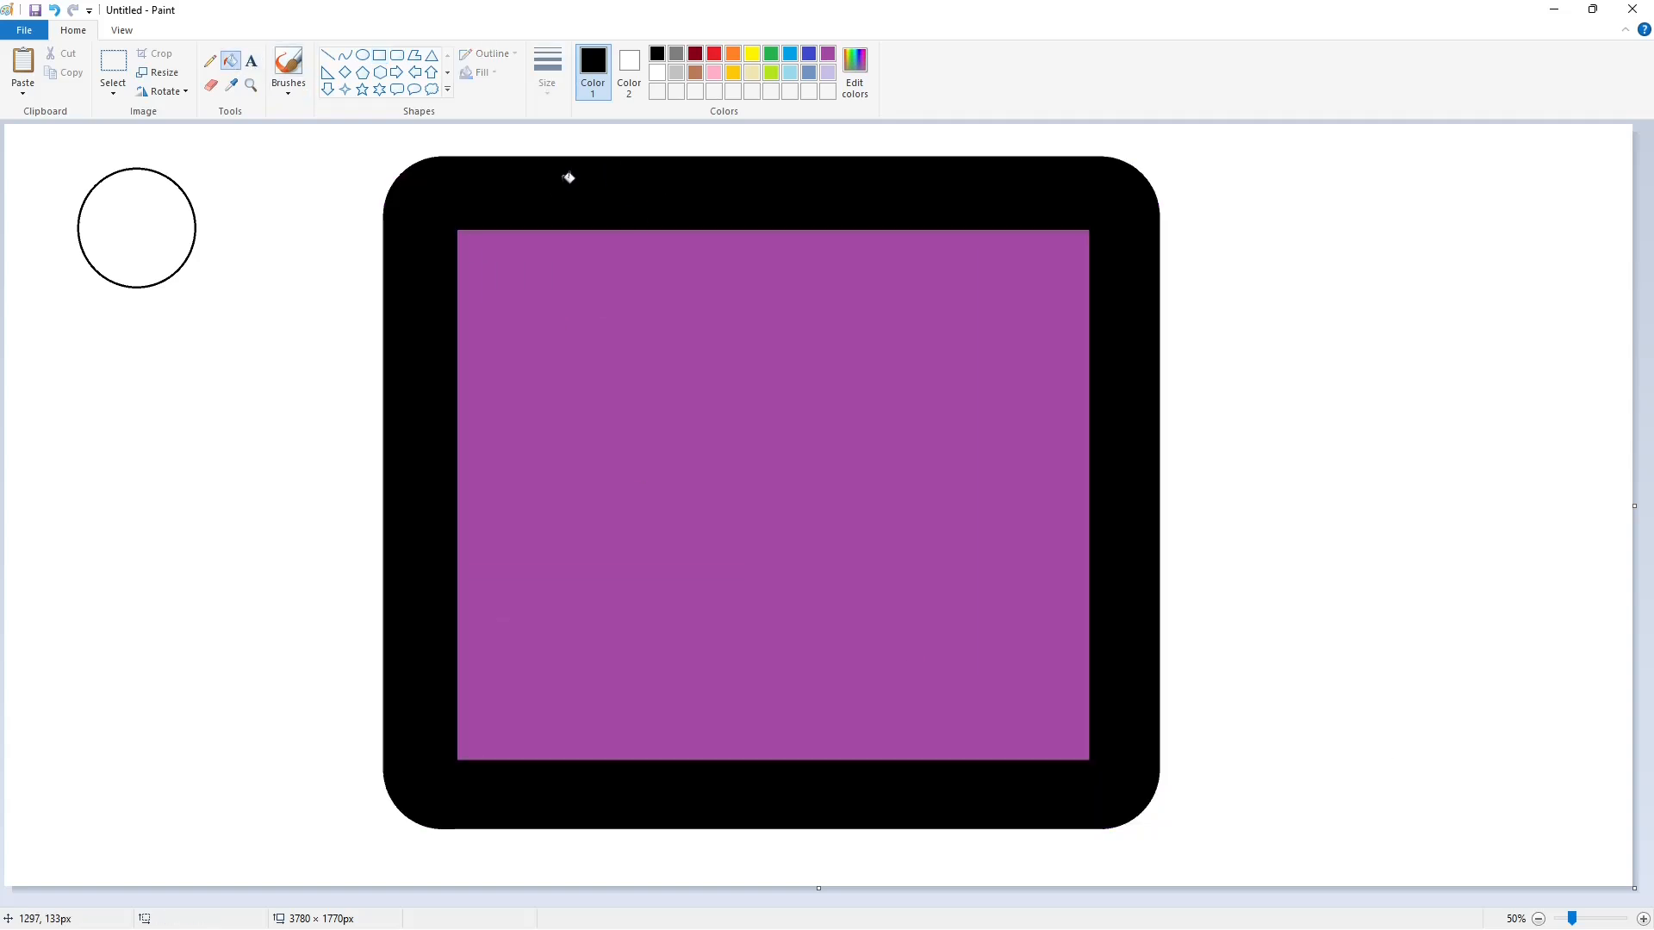
# - Draw a black-outlined ellipse about 571 px wide, centred in the lower half of the purple inner rectangle
pyautogui.click(363, 55)
pyautogui.moveTo(658, 512)
pyautogui.mouseDown()
pyautogui.moveTo(856, 628)
pyautogui.moveTo(883, 620)
pyautogui.mouseUp()
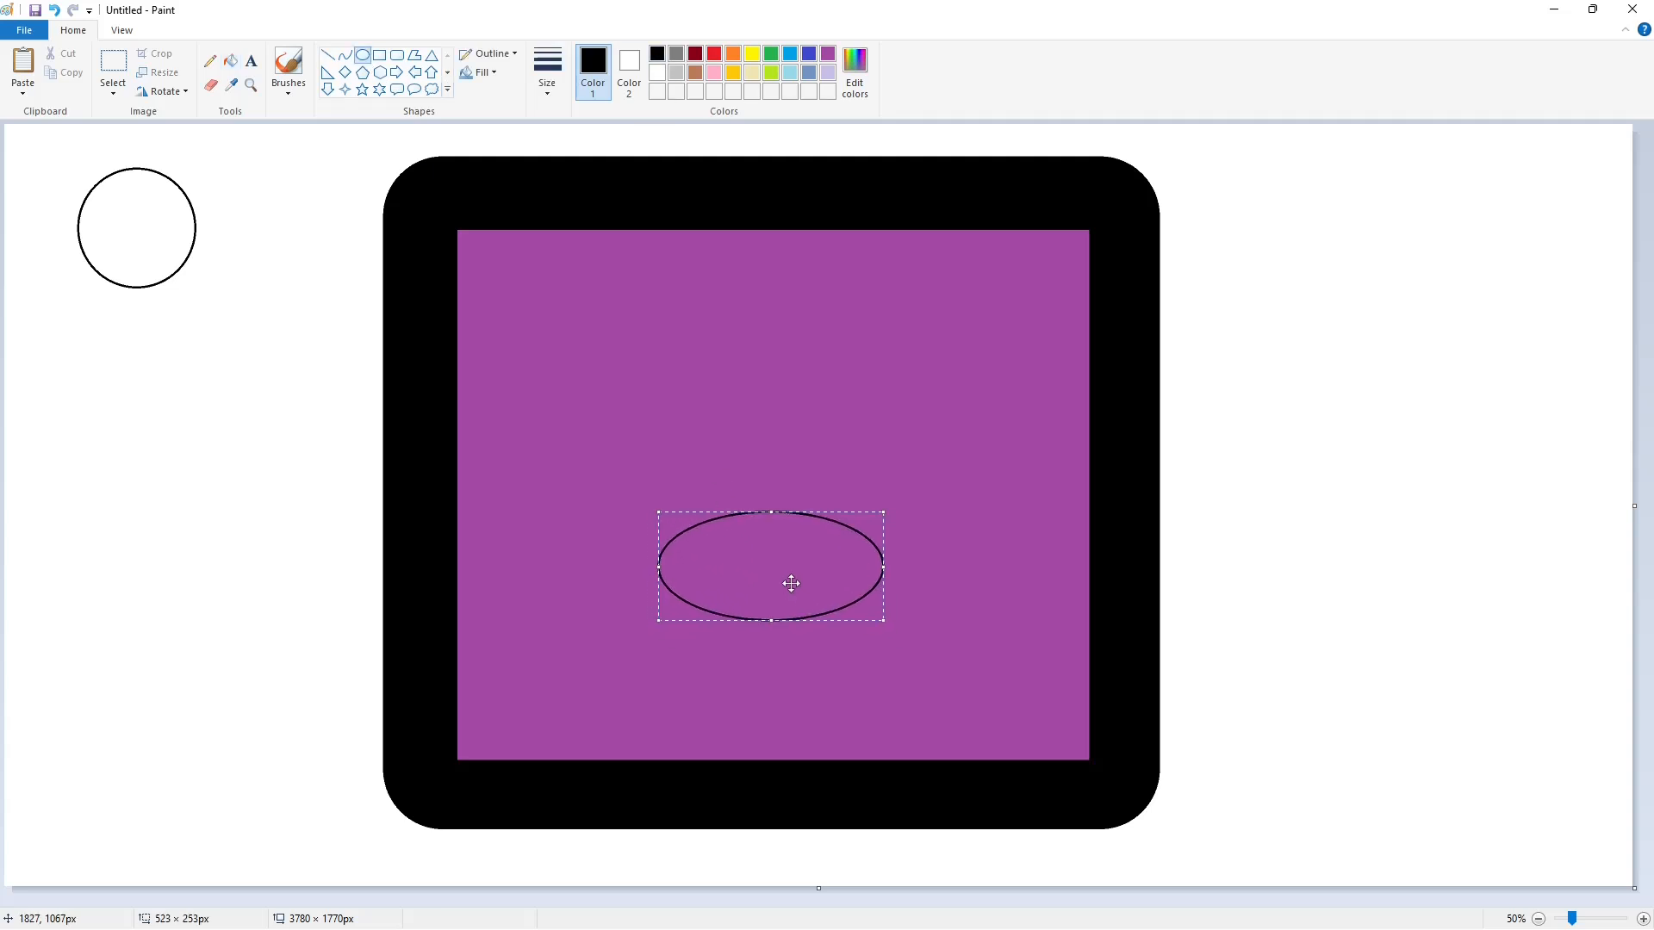
pyautogui.moveTo(657, 575); pyautogui.dragTo(652, 583)
pyautogui.moveTo(887, 575); pyautogui.dragTo(894, 575)
pyautogui.moveTo(773, 624); pyautogui.dragTo(771, 646)
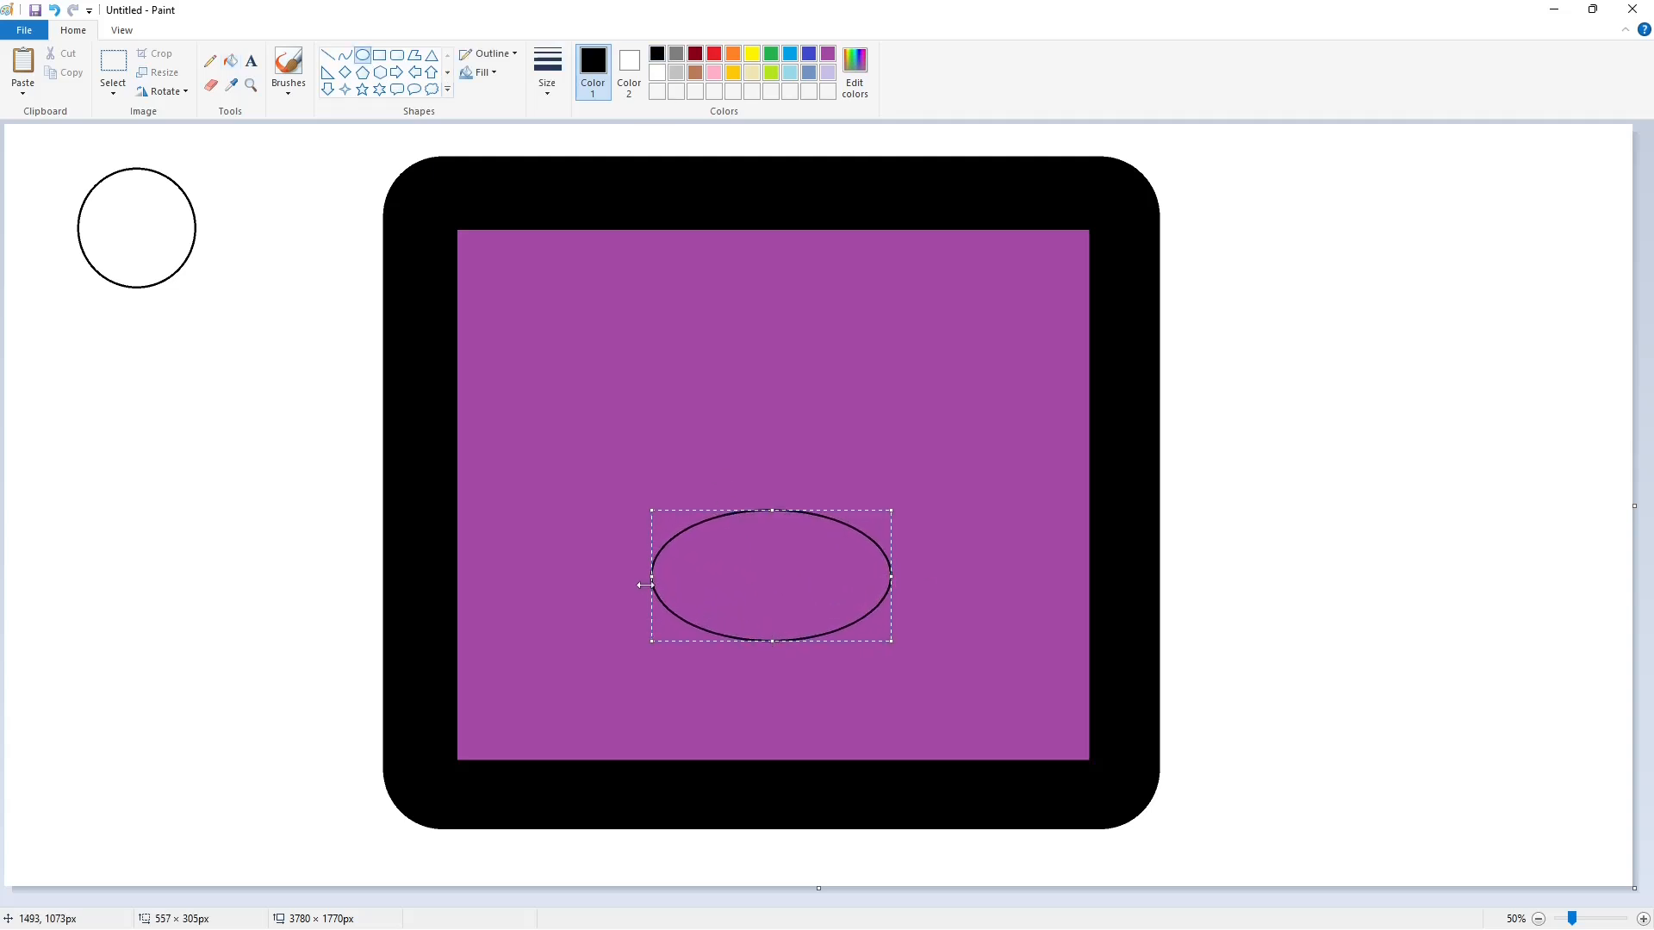
pyautogui.moveTo(645, 585); pyautogui.dragTo(642, 585)
pyautogui.moveTo(894, 584); pyautogui.dragTo(898, 583)
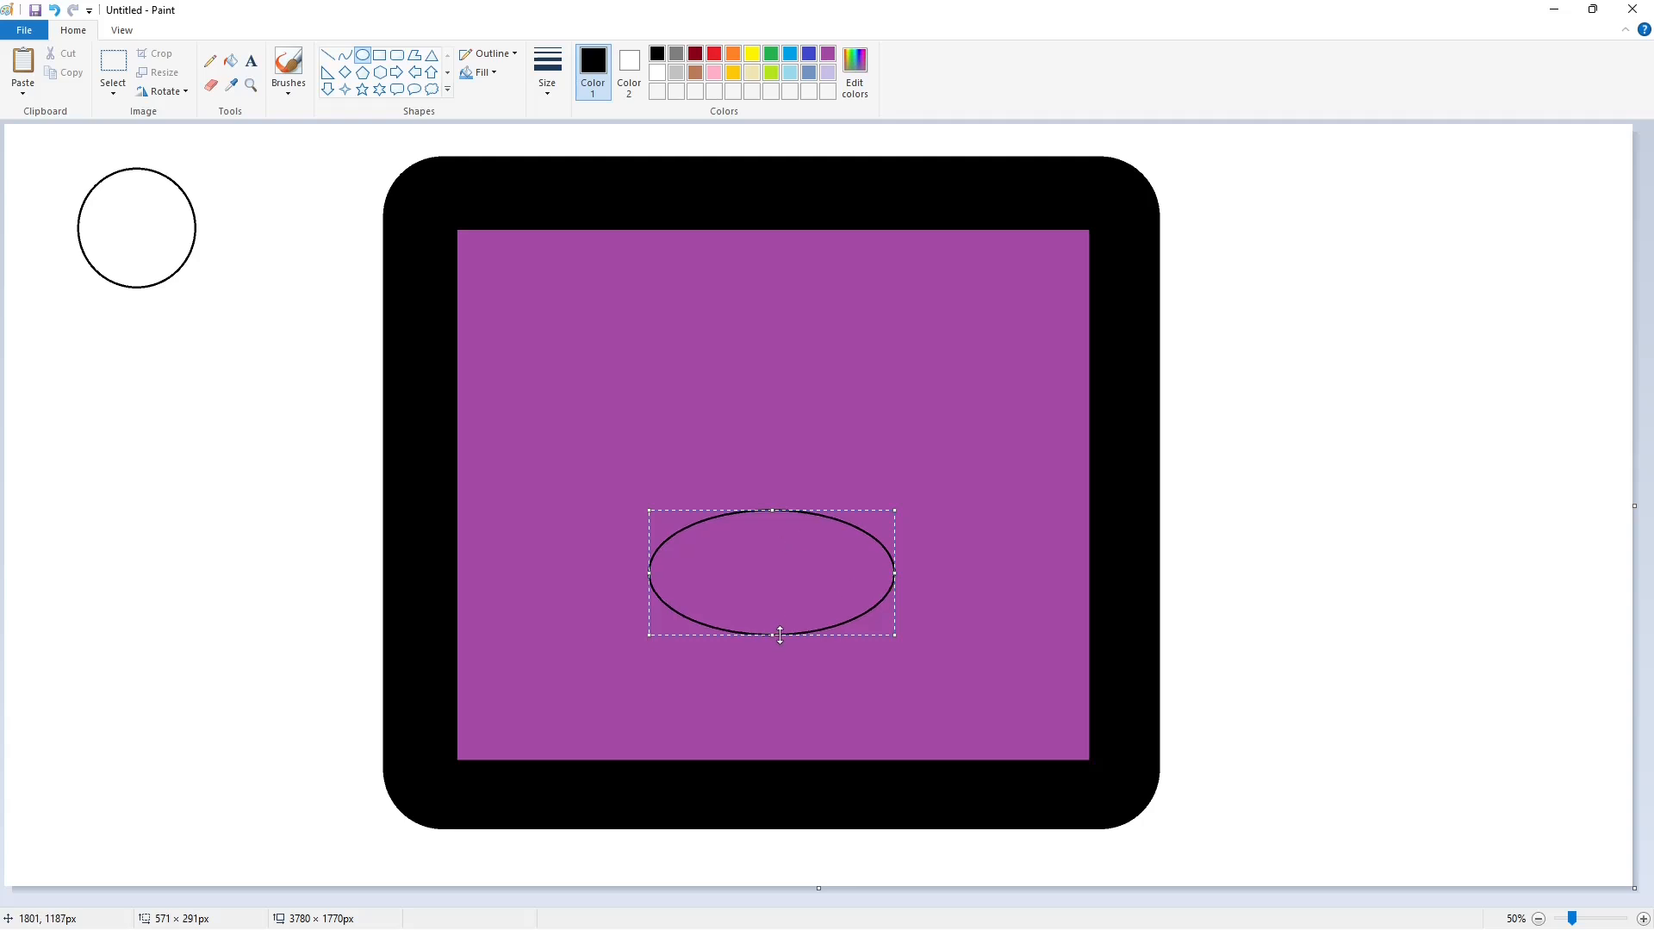
pyautogui.moveTo(772, 642); pyautogui.dragTo(772, 655)
pyautogui.click(933, 631)
# - Fill both the purple inner rectangle and the inside of the ellipse with lavender
pyautogui.click(1642, 919)
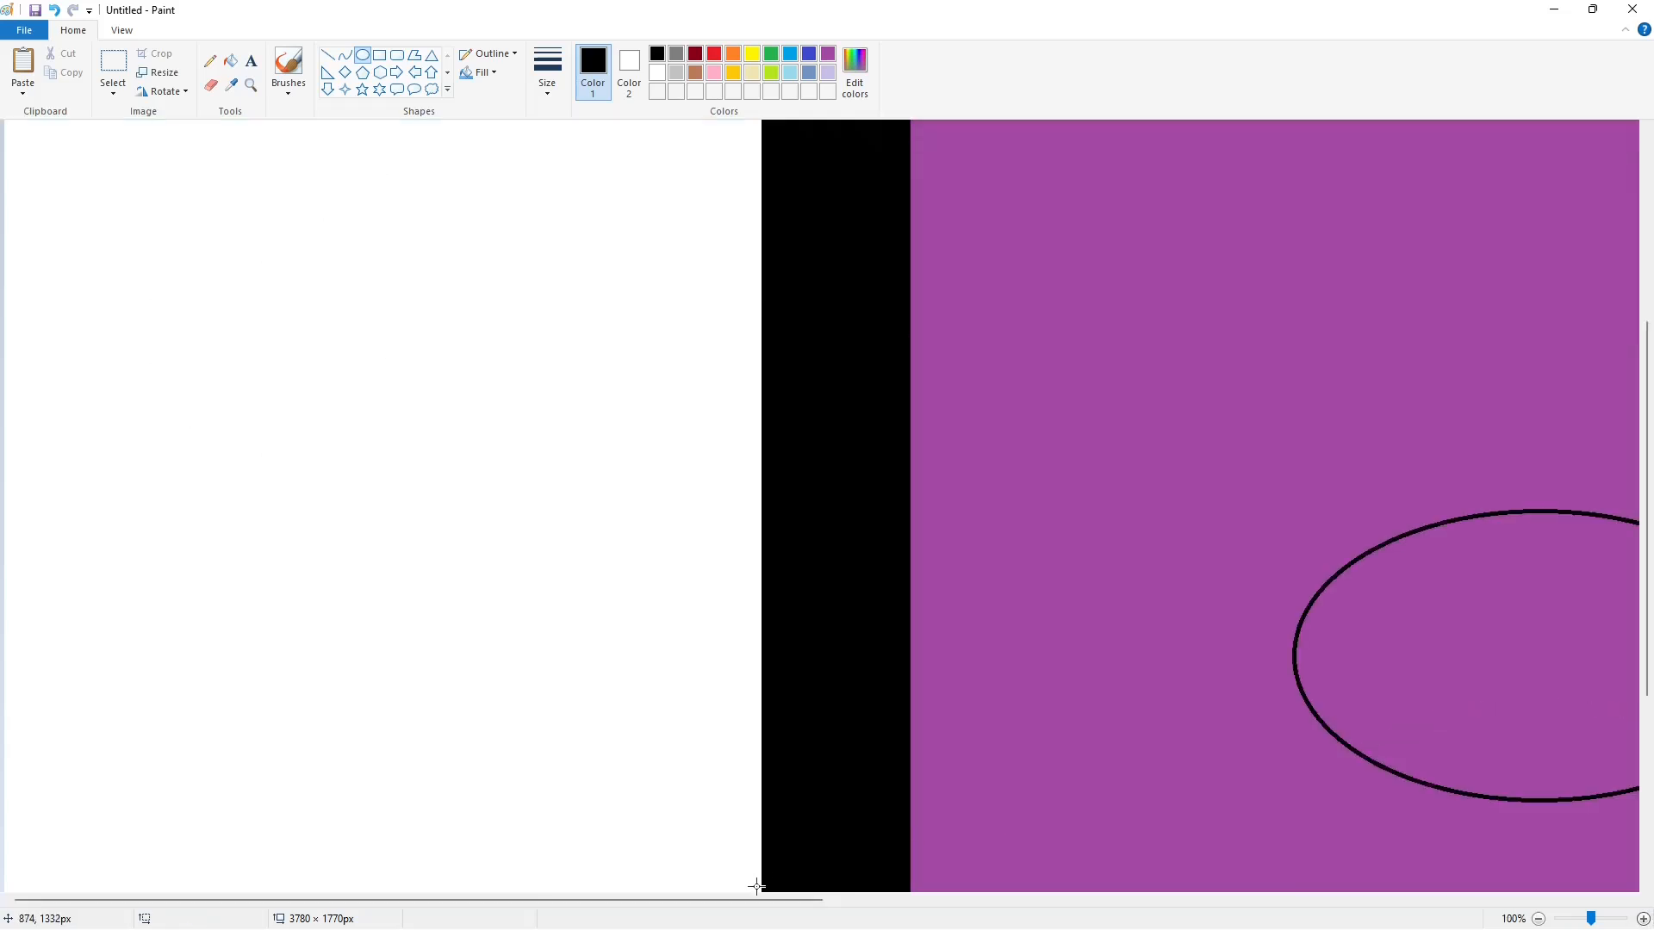
pyautogui.moveTo(758, 900); pyautogui.dragTo(1139, 900)
pyautogui.click(328, 55)
pyautogui.click(828, 73)
pyautogui.click(231, 61)
pyautogui.click(482, 465)
pyautogui.click(641, 603)
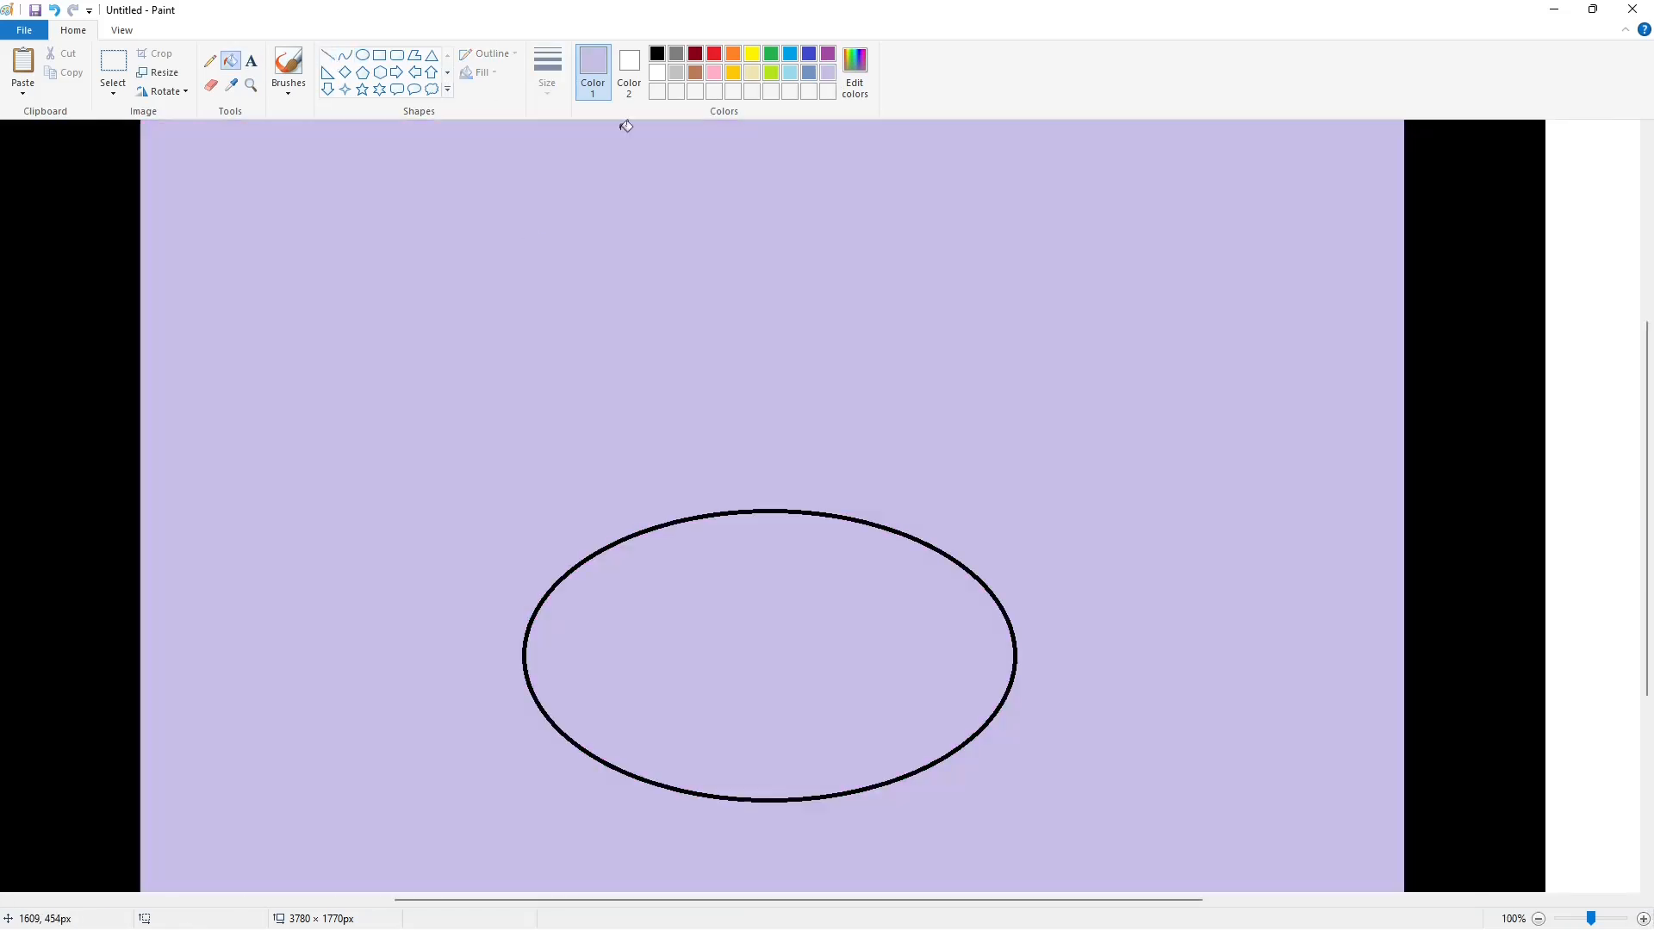
# - Draw a vertical black line straight down from the ellipse's left edge
pyautogui.click(657, 53)
pyautogui.click(328, 56)
pyautogui.moveTo(517, 648); pyautogui.dragTo(517, 838)
pyautogui.press('Right')
pyautogui.press('Right')
pyautogui.press('Right')
pyautogui.press('Right')
pyautogui.press('Right')
pyautogui.press('Right')
pyautogui.press('Right')
pyautogui.click(661, 752)
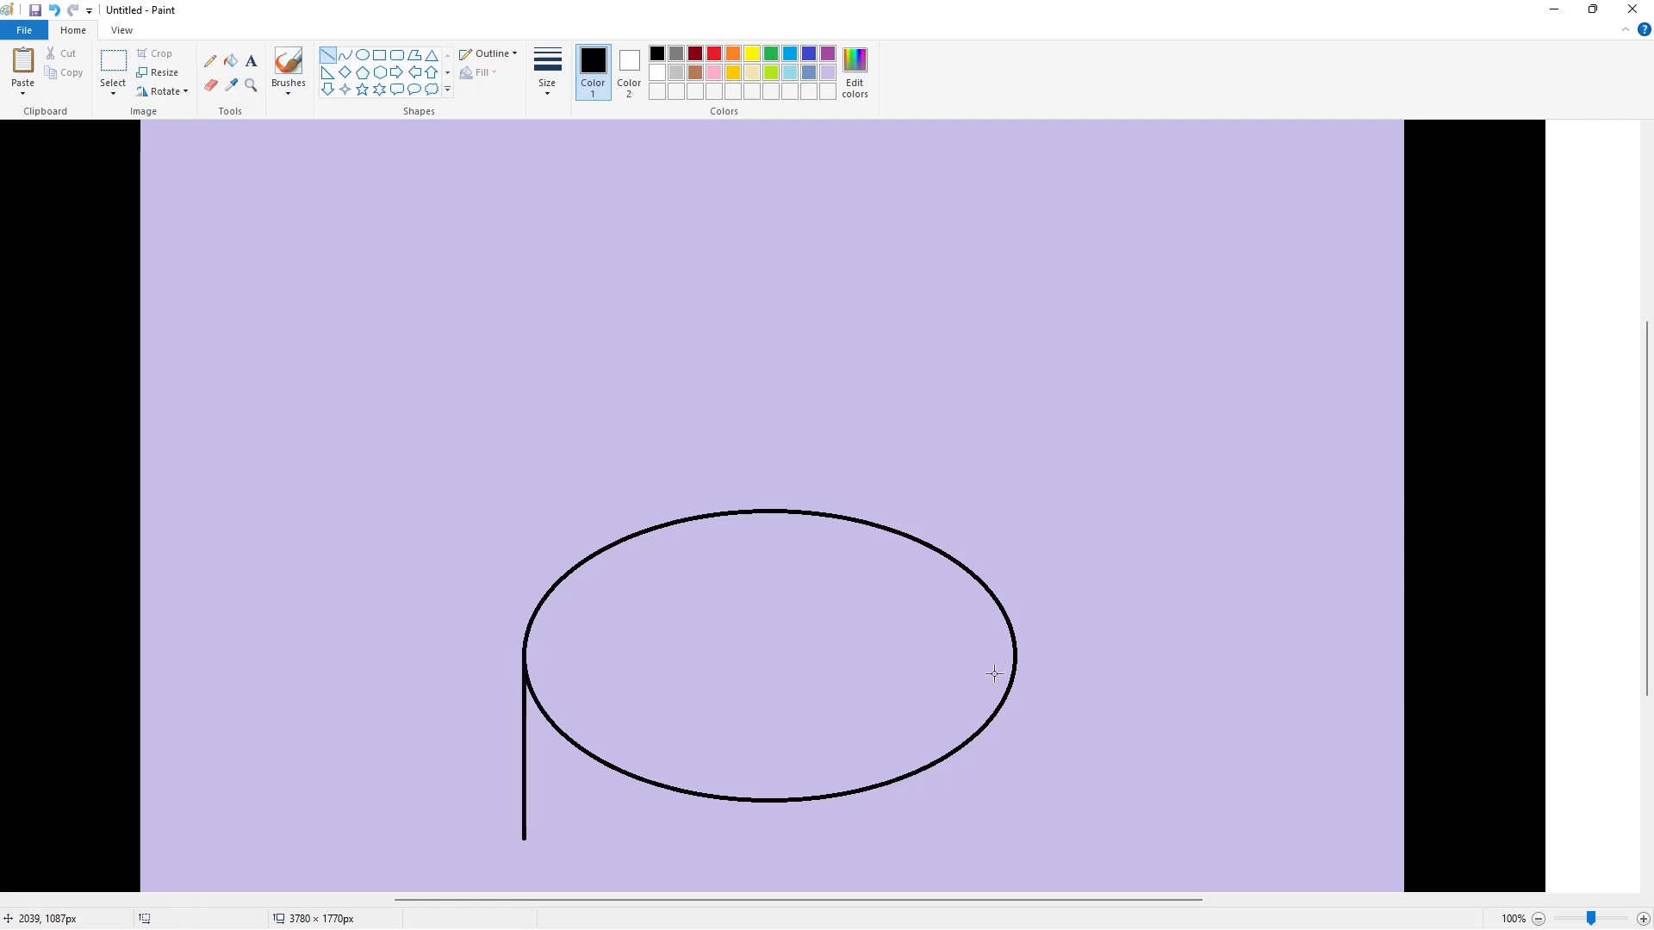
# - Close the dome with a horizontal base line and a vertical right side, and fill it black
pyautogui.moveTo(524, 824); pyautogui.dragTo(1056, 824)
pyautogui.press('Up')
pyautogui.press('Up')
pyautogui.press('Up')
pyautogui.press('Up')
pyautogui.press('Up')
pyautogui.press('Up')
pyautogui.press('Up')
pyautogui.press('Up')
pyautogui.press('Up')
pyautogui.press('Up')
pyautogui.press('Up')
pyautogui.press('Up')
pyautogui.press('Up')
pyautogui.press('Up')
pyautogui.press('Up')
pyautogui.click(231, 61)
pyautogui.click(584, 728)
pyautogui.click(553, 777)
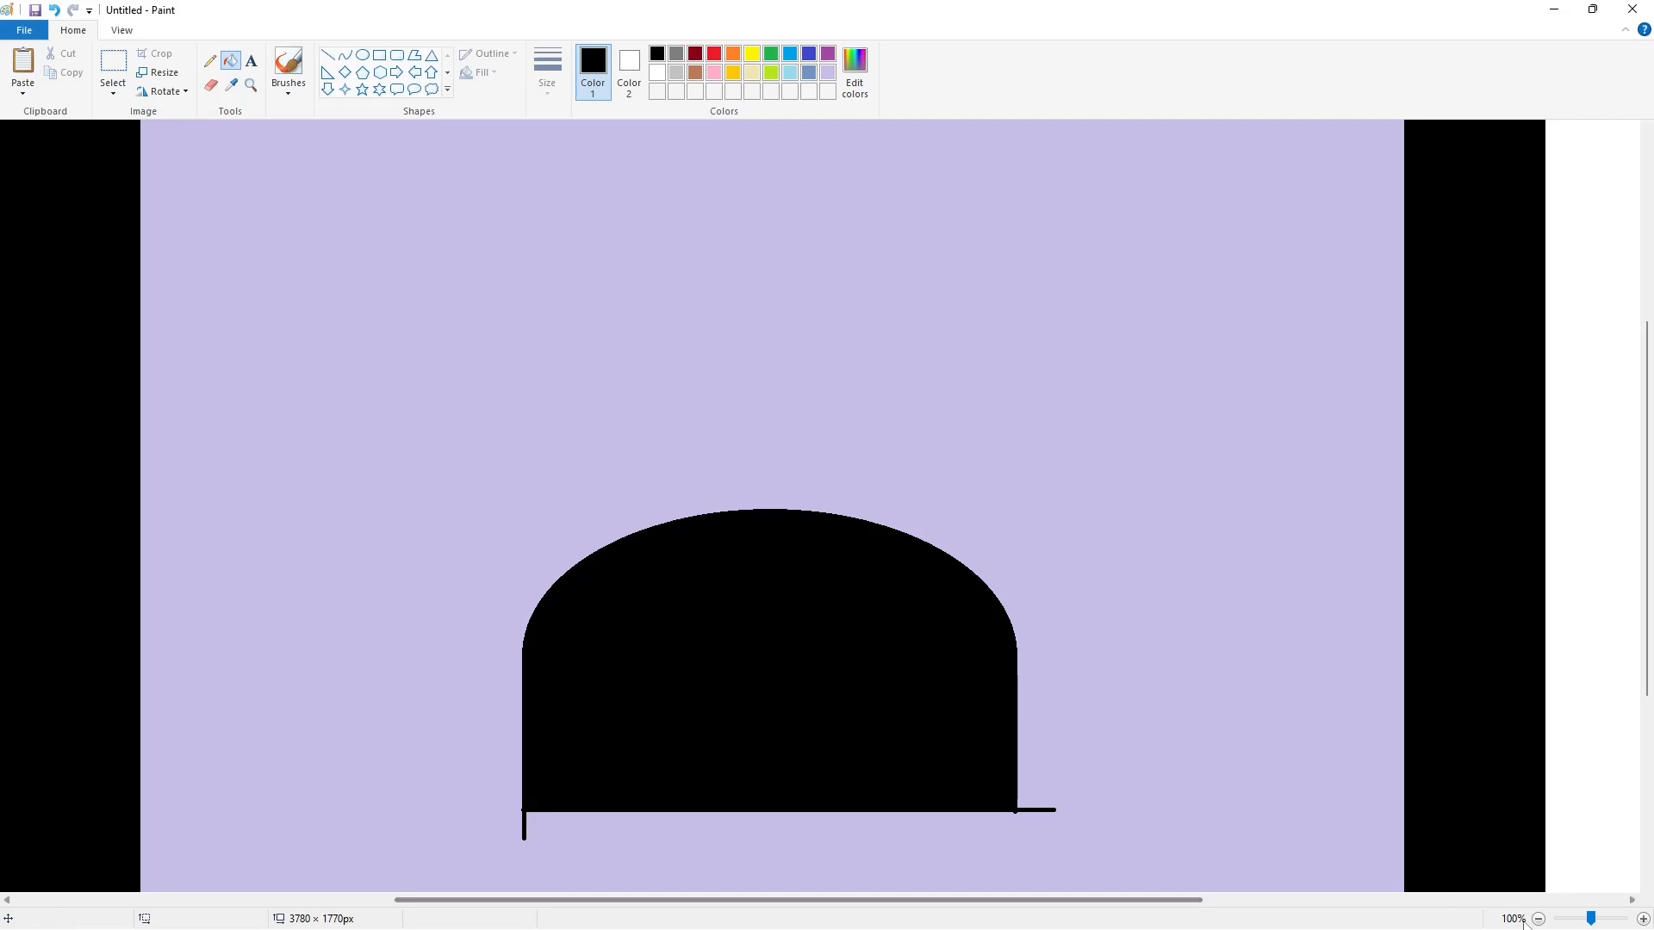
# - Copy the black dome with its surroundings and place the copy on the white canvas to the right of the frame
pyautogui.click(1538, 919)
pyautogui.click(113, 65)
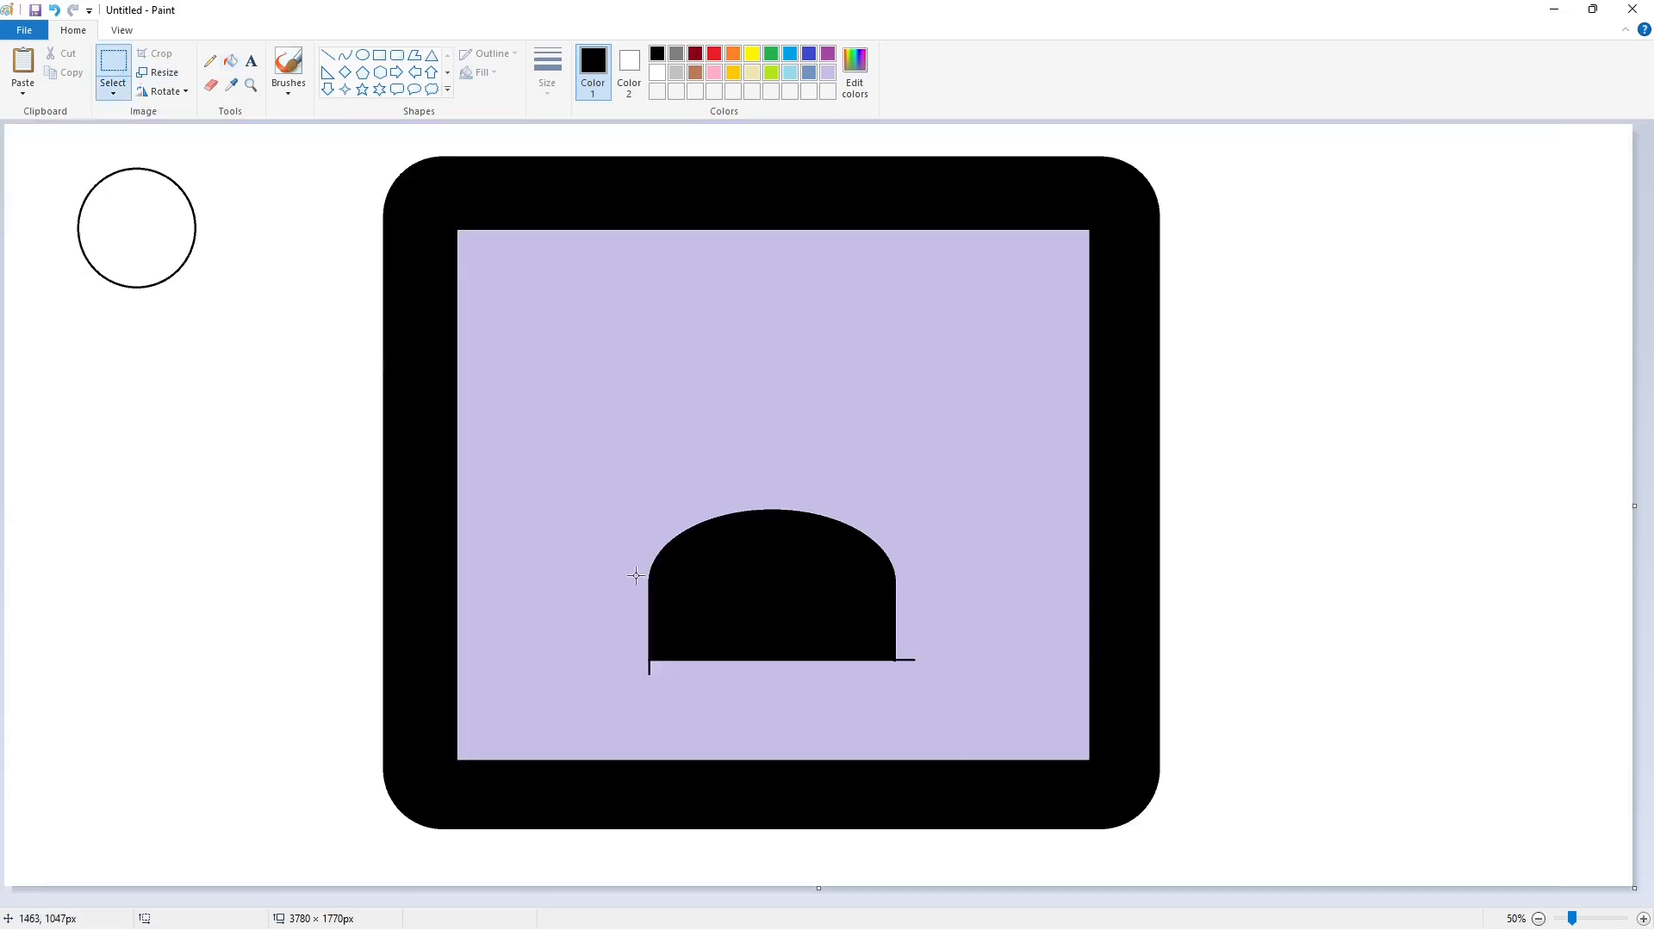
pyautogui.moveTo(584, 458); pyautogui.dragTo(1004, 727)
pyautogui.hotkey('ctrl', 'c')
pyautogui.hotkey('ctrl', 'v')
pyautogui.moveTo(169, 239); pyautogui.dragTo(1361, 395)
# - Fill the copy's lavender background white and recolour the original dome inside the frame purple
pyautogui.click(231, 61)
pyautogui.click(658, 72)
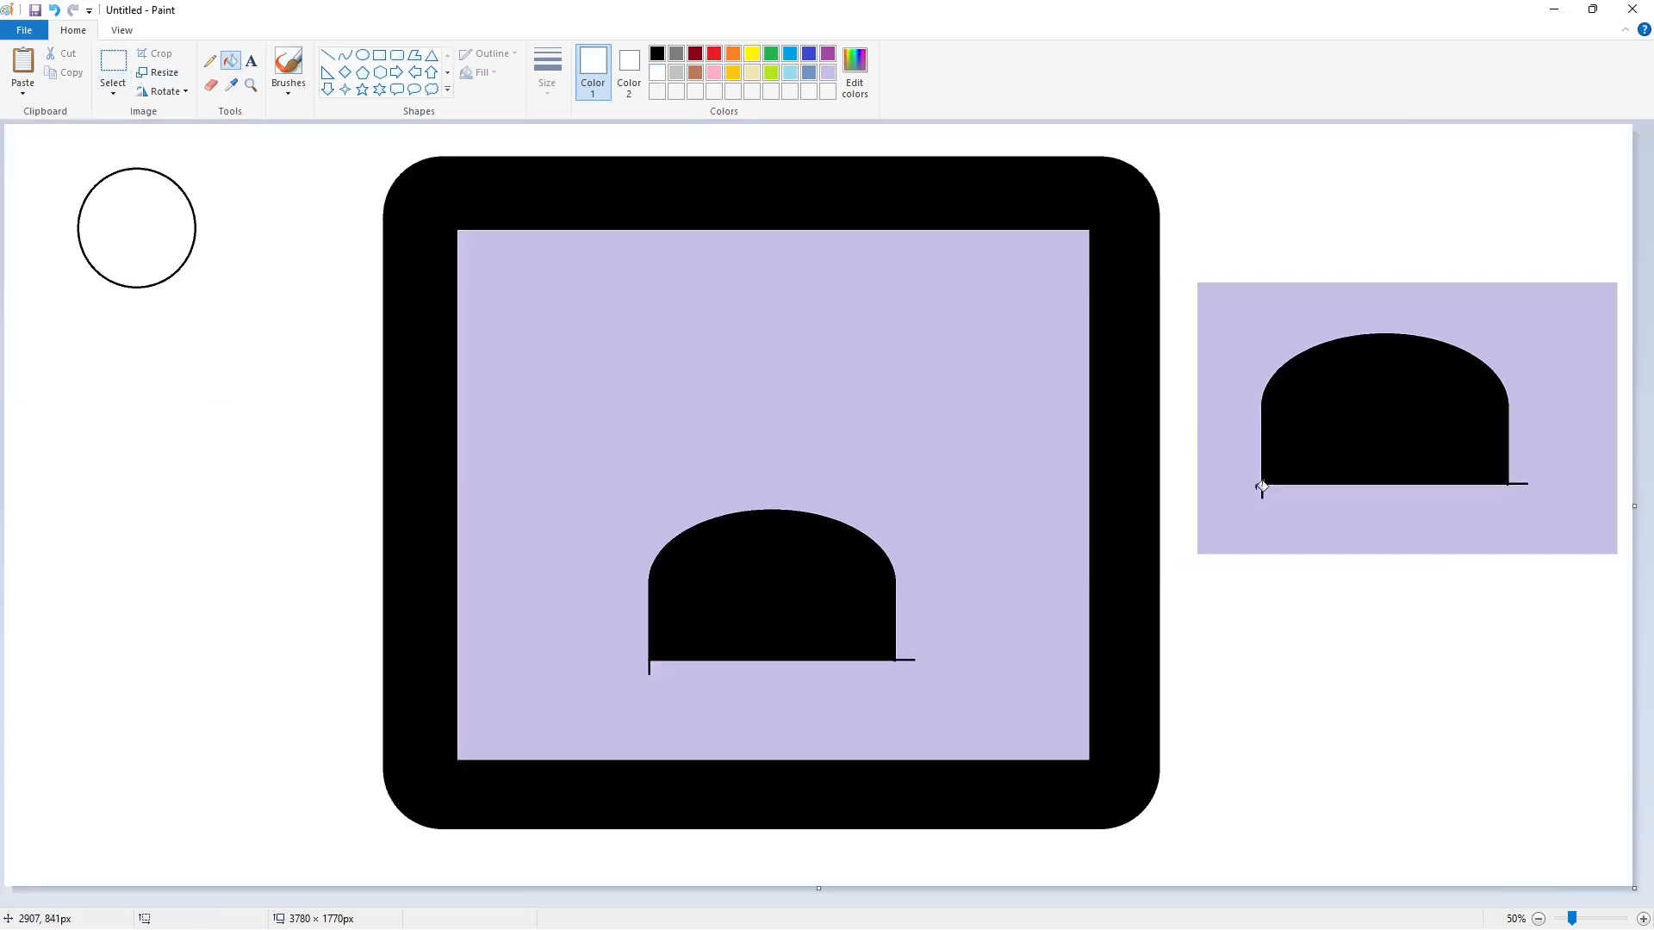
pyautogui.click(1255, 498)
pyautogui.click(829, 55)
pyautogui.click(771, 594)
# - Draw a black-outlined ellipse about 379 × 227 px overlapping the left side of the purple dome
pyautogui.click(657, 54)
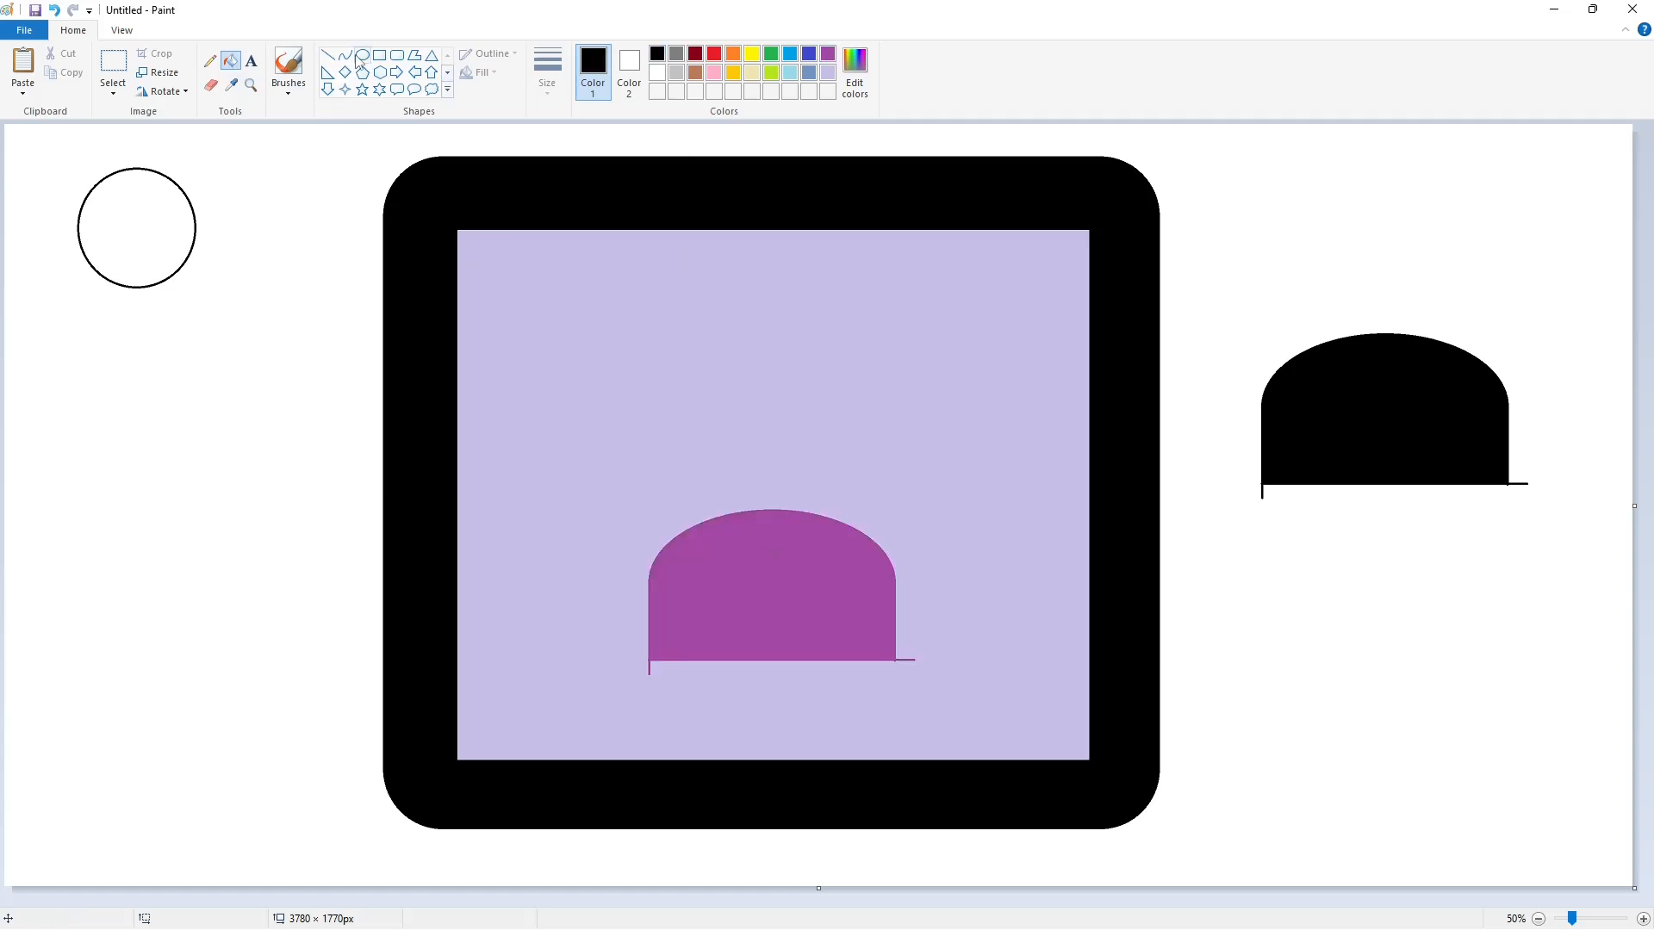
pyautogui.click(363, 54)
pyautogui.moveTo(548, 558); pyautogui.dragTo(689, 613)
pyautogui.moveTo(601, 594)
pyautogui.mouseDown()
pyautogui.moveTo(606, 575)
pyautogui.moveTo(624, 624)
pyautogui.mouseUp()
pyautogui.moveTo(554, 583); pyautogui.dragTo(544, 586)
pyautogui.moveTo(694, 583); pyautogui.dragTo(707, 585)
pyautogui.moveTo(624, 625); pyautogui.dragTo(624, 636)
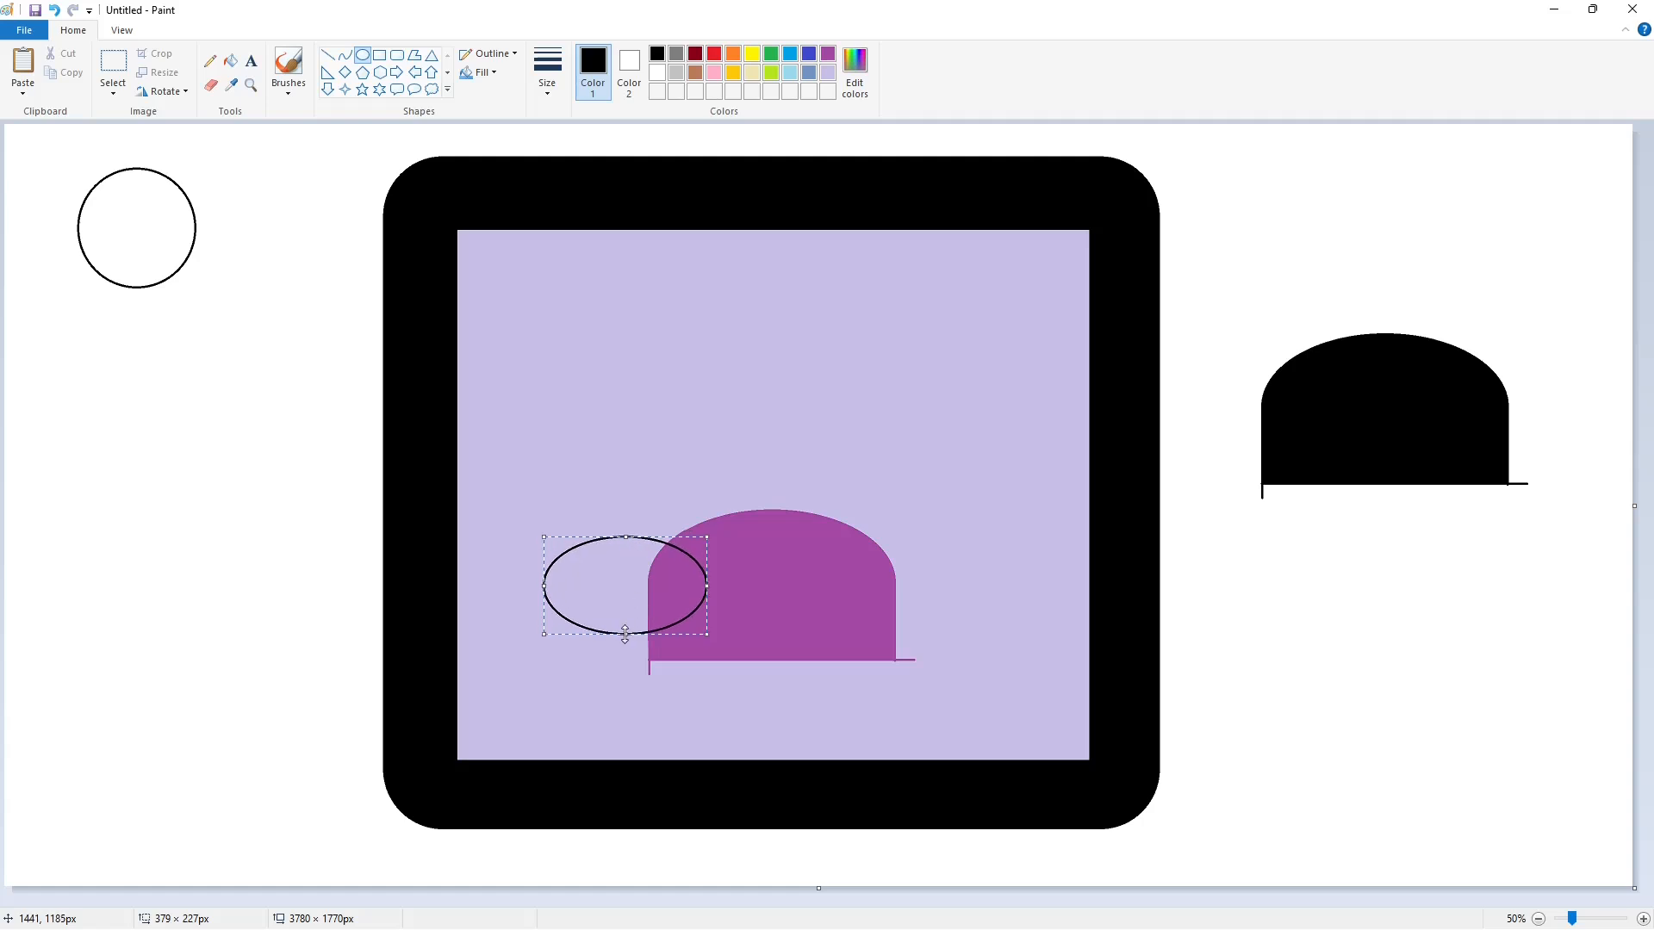
pyautogui.click(801, 621)
# - Draw a vertical line down from the small ellipse's left edge and a horizontal base line level with the purple dome's base
pyautogui.click(1642, 919)
pyautogui.scroll(-6, 689, 776)
pyautogui.moveTo(681, 901); pyautogui.dragTo(923, 901)
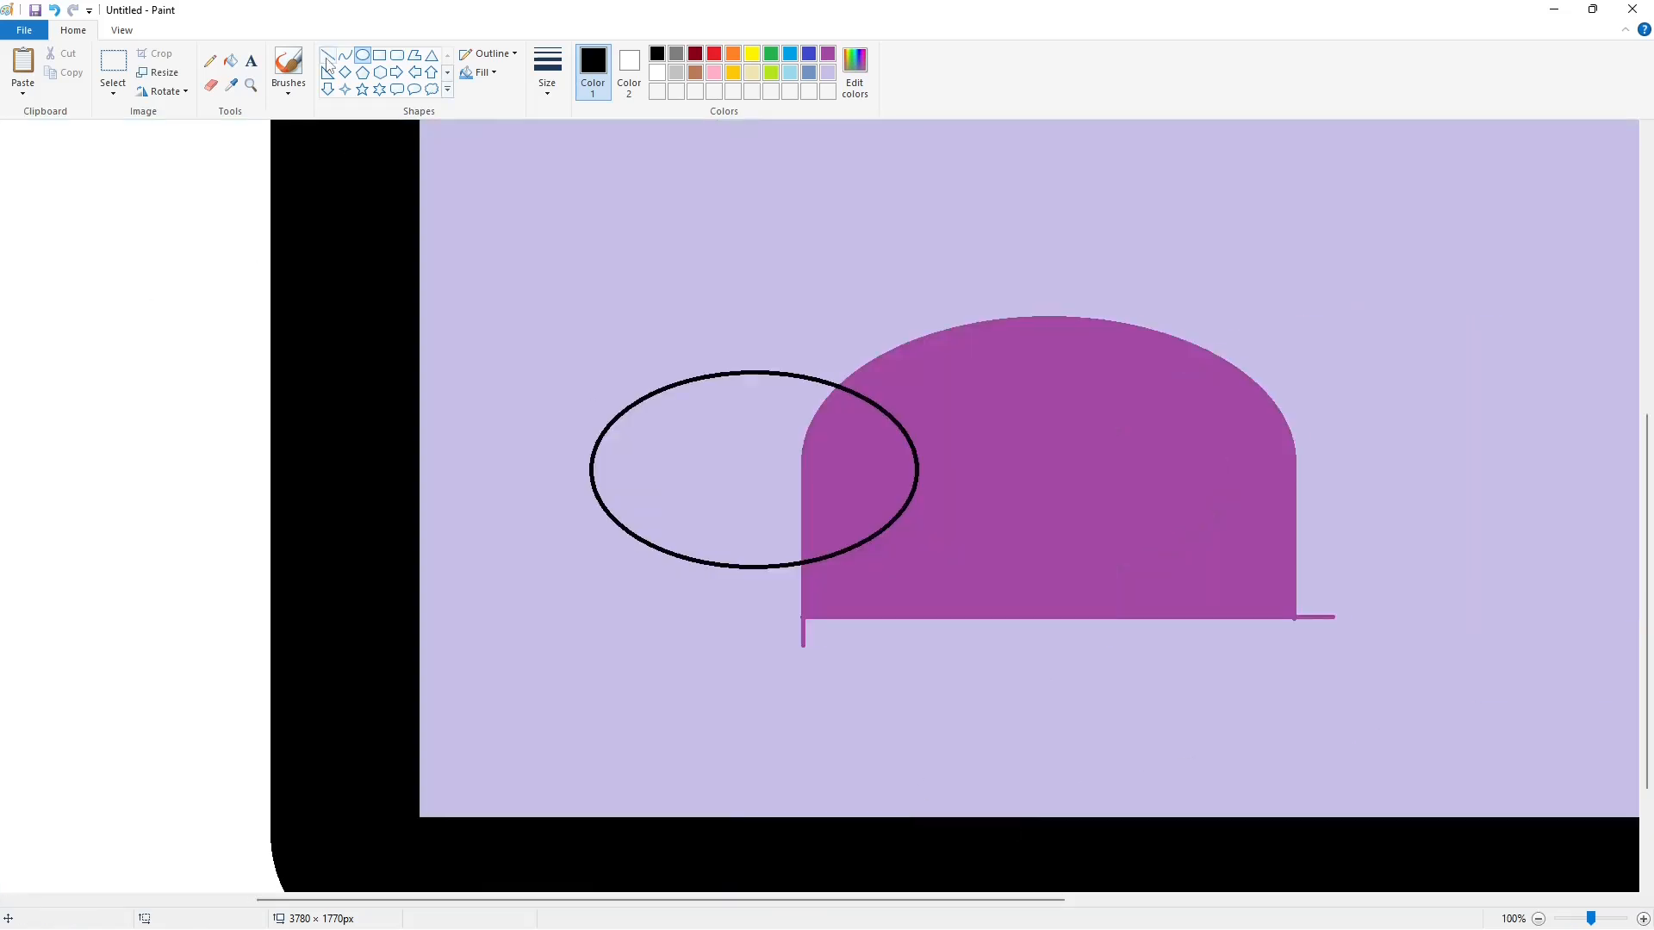
pyautogui.click(328, 54)
pyautogui.moveTo(594, 463)
pyautogui.mouseDown()
pyautogui.moveTo(592, 663)
pyautogui.moveTo(892, 619)
pyautogui.mouseUp()
pyautogui.press('Left')
pyautogui.press('Left')
pyautogui.press('Left')
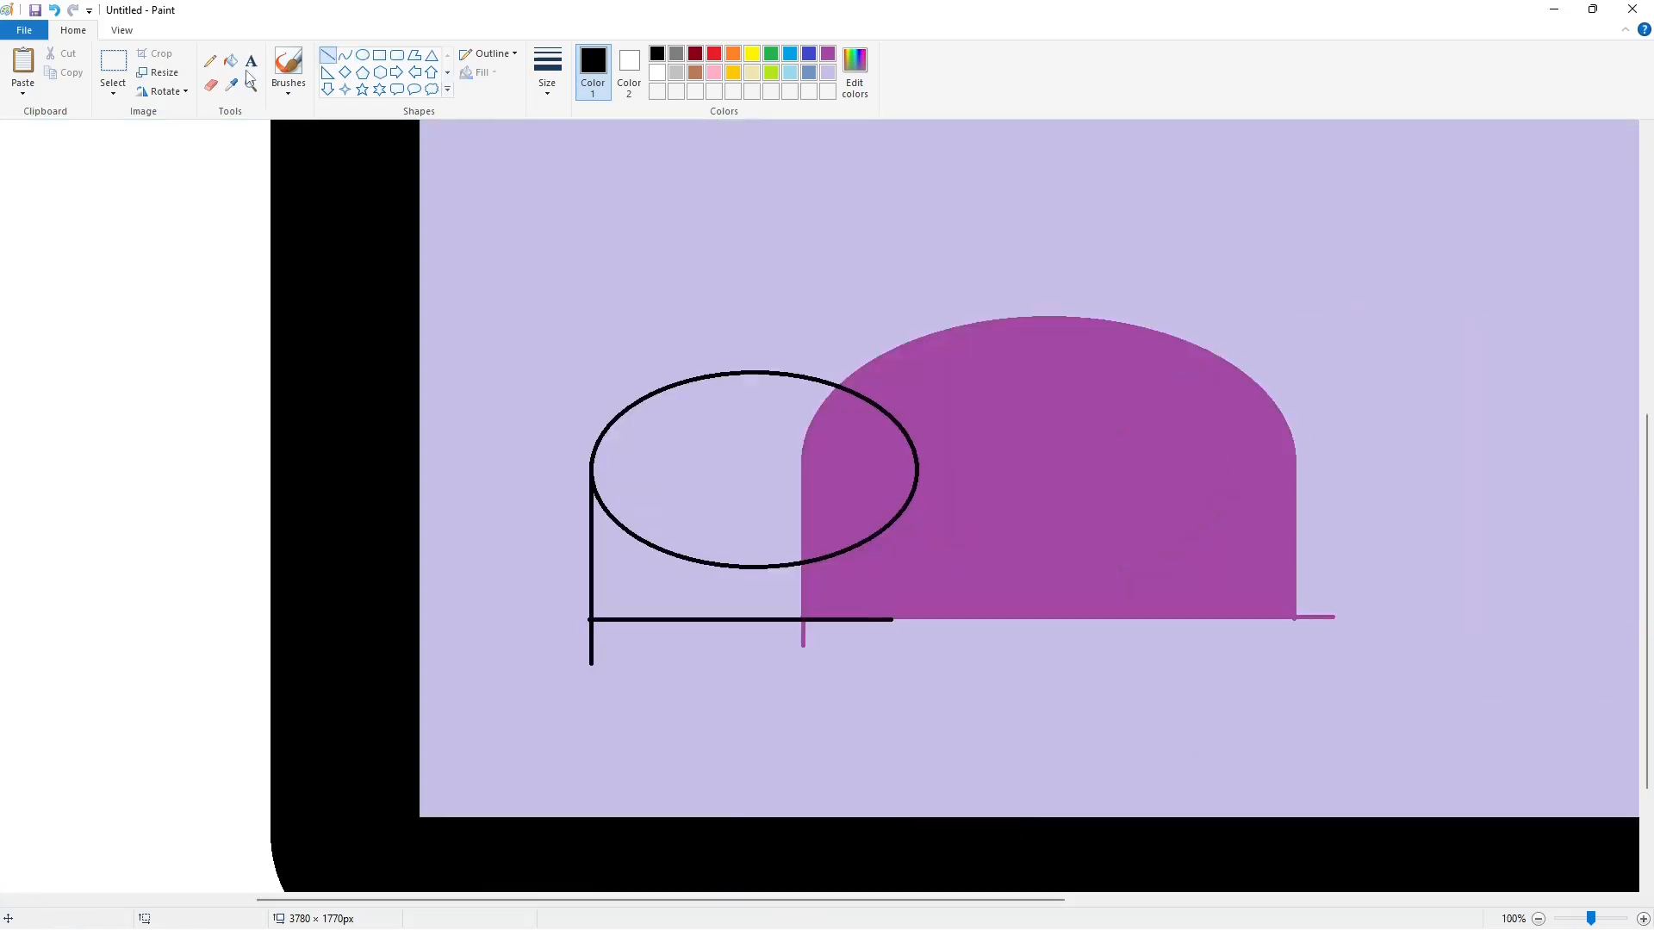
# - Fill the part of the small dome beside the purple one black and recolour it indigo
pyautogui.click(230, 60)
pyautogui.click(698, 433)
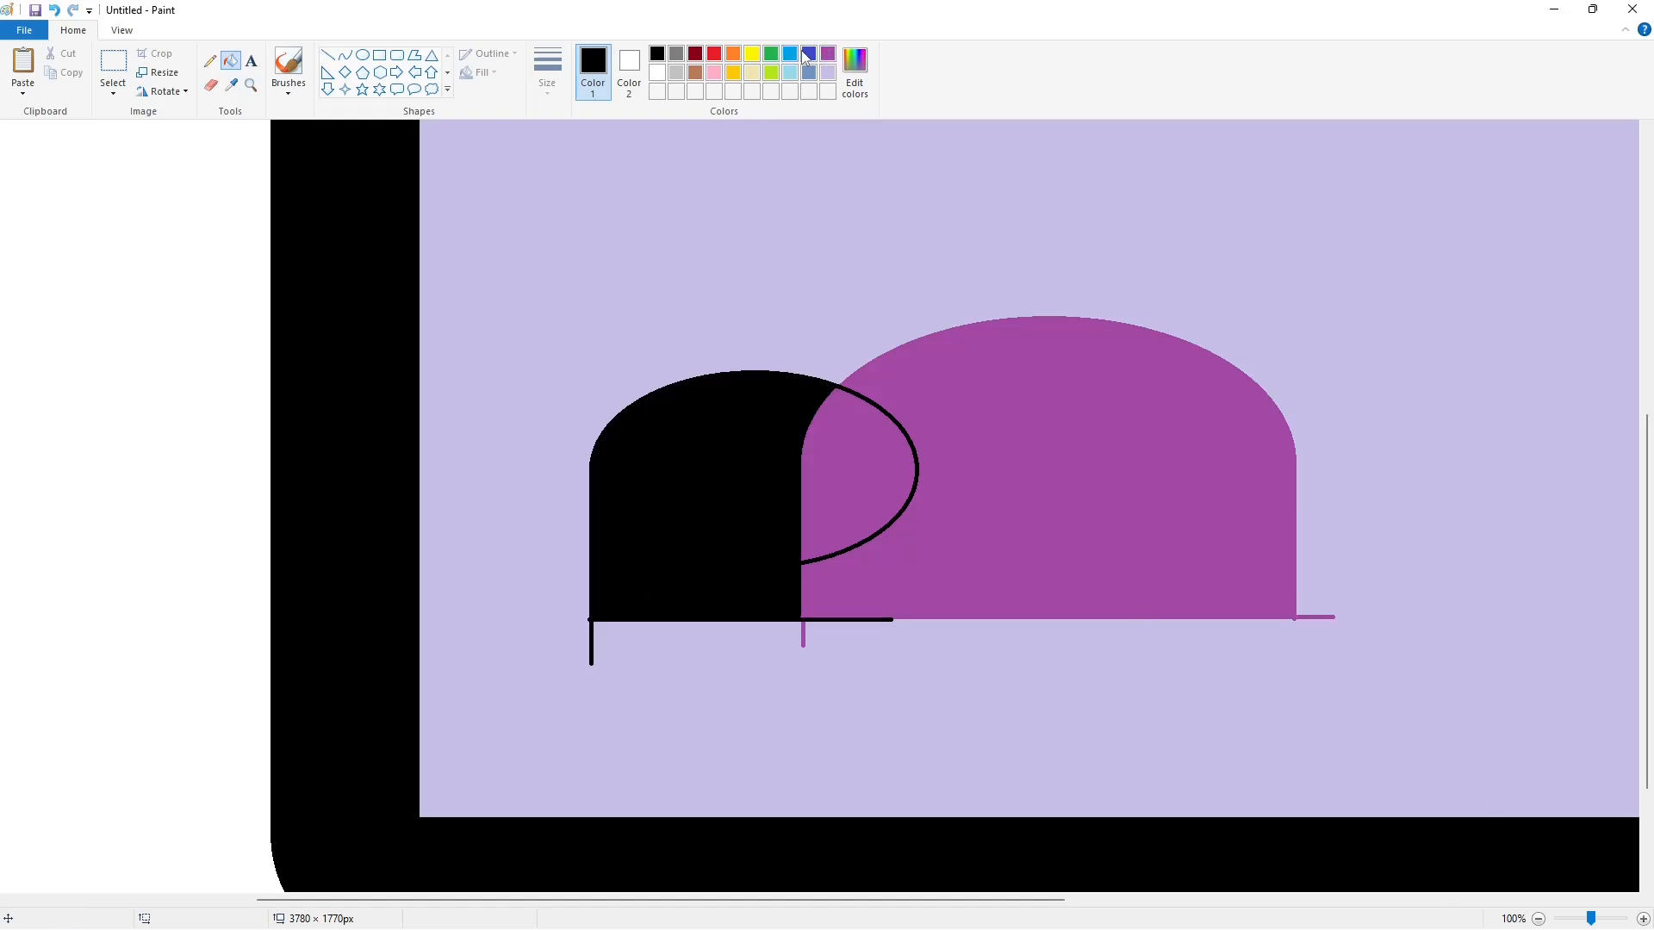
pyautogui.click(809, 54)
pyautogui.click(731, 414)
pyautogui.hotkey('ctrl', 'v')
pyautogui.hotkey('ctrl', 'z')
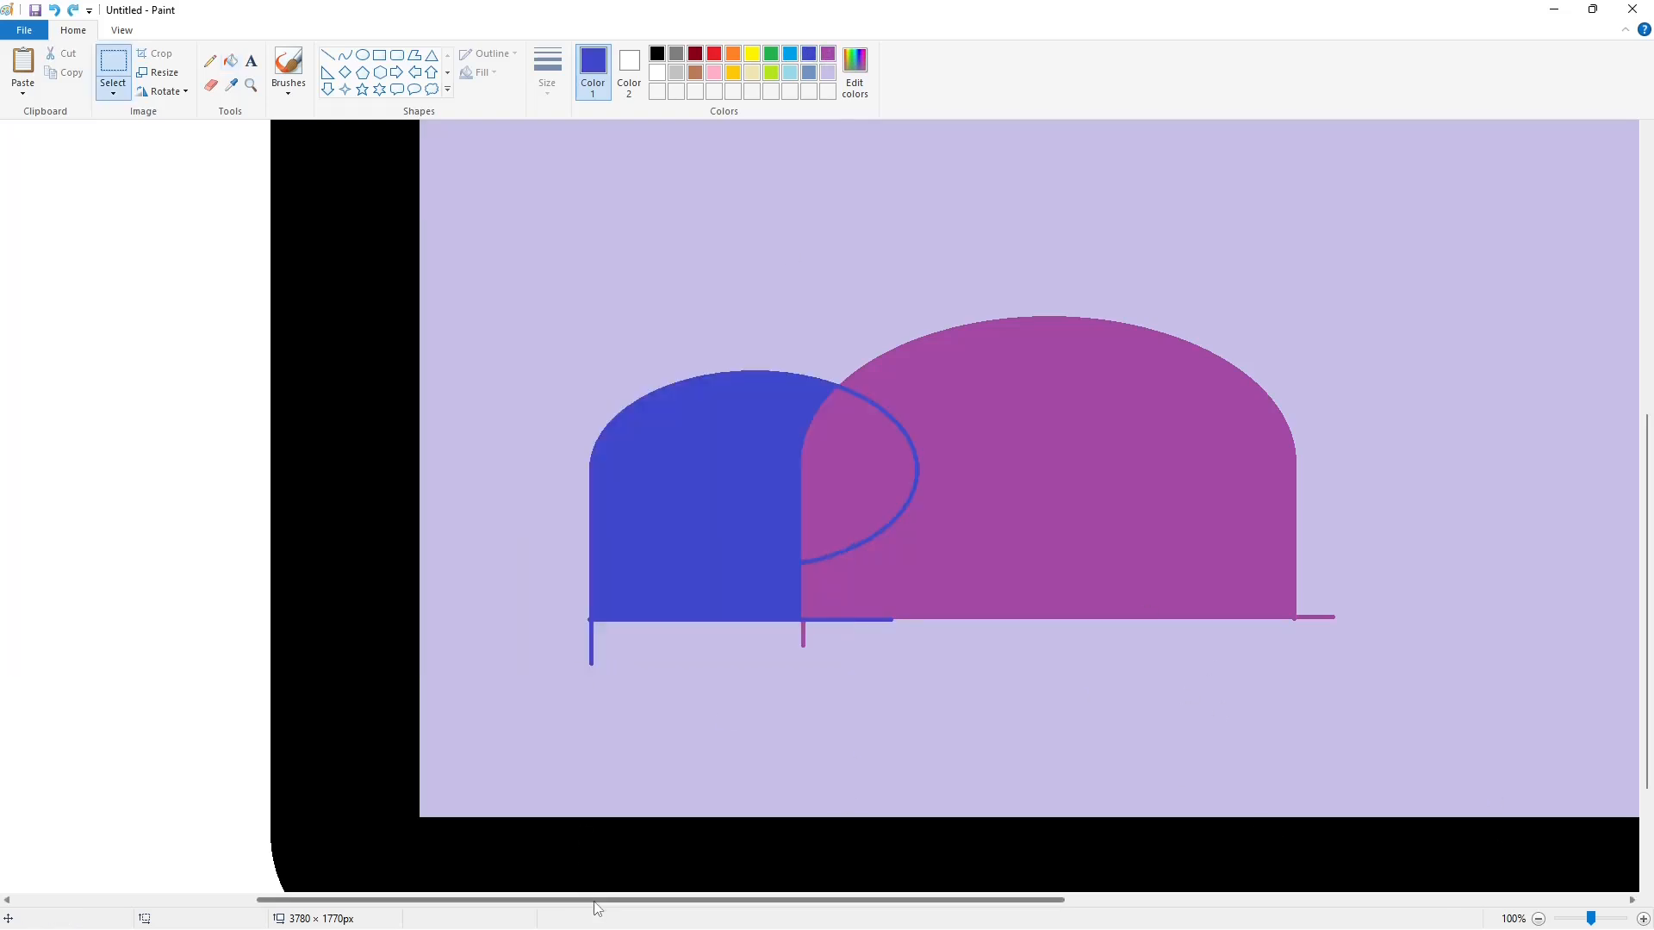
# - Copy the spare black dome outside the frame and paste it roughly over the purple dome
pyautogui.moveTo(594, 903); pyautogui.dragTo(1159, 901)
pyautogui.scroll(3, 947, 603)
pyautogui.moveTo(1481, 678); pyautogui.dragTo(1481, 678)
pyautogui.hotkey('ctrl', 'c')
pyautogui.moveTo(1132, 901); pyautogui.dragTo(702, 849)
pyautogui.hotkey('ctrl', 'v')
pyautogui.moveTo(298, 244); pyautogui.dragTo(706, 599)
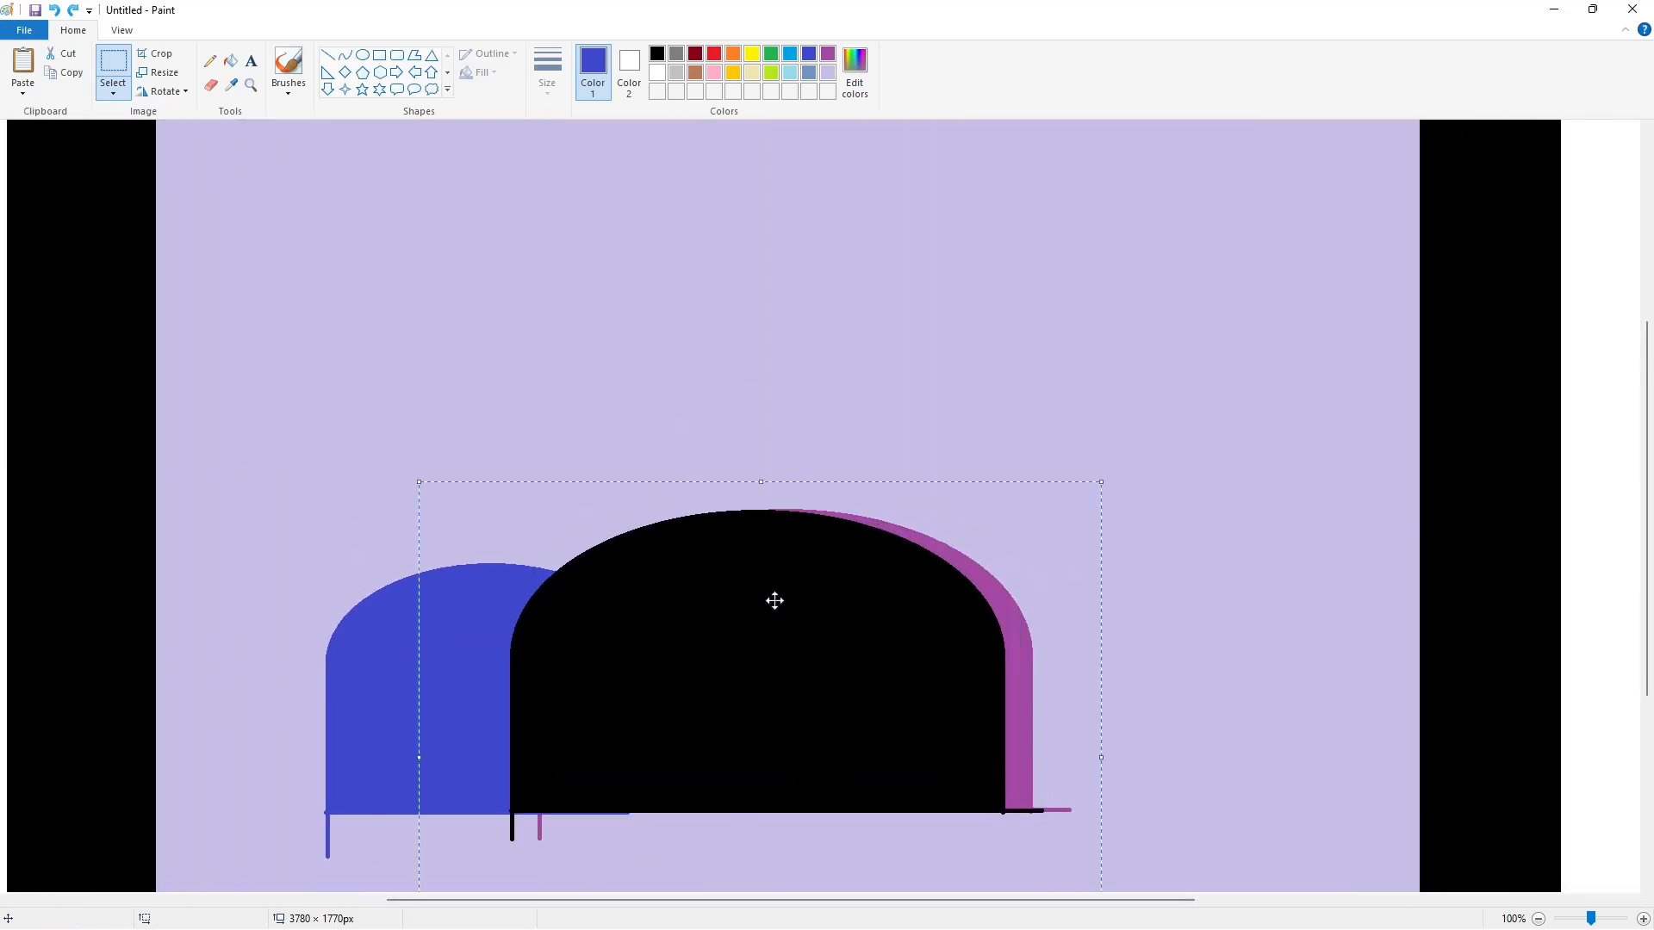
# - Nudge the pasted black dome until it exactly covers the purple dome
pyautogui.press('Right')
pyautogui.press('Right')
pyautogui.press('Right')
pyautogui.press('Right')
pyautogui.press('Right')
pyautogui.press('Right')
pyautogui.press('Right')
pyautogui.press('Right')
pyautogui.press('Right')
pyautogui.press('Right')
pyautogui.press('Right')
pyautogui.press('Right')
pyautogui.press('Right')
pyautogui.press('Right')
pyautogui.press('Right')
pyautogui.press('Right')
pyautogui.press('Right')
pyautogui.press('Right')
pyautogui.press('Right')
pyautogui.press('Right')
pyautogui.press('Up')
pyautogui.press('Up')
pyautogui.press('Down')
pyautogui.press('Right')
pyautogui.press('Right')
pyautogui.press('Right')
pyautogui.press('Right')
pyautogui.press('Right')
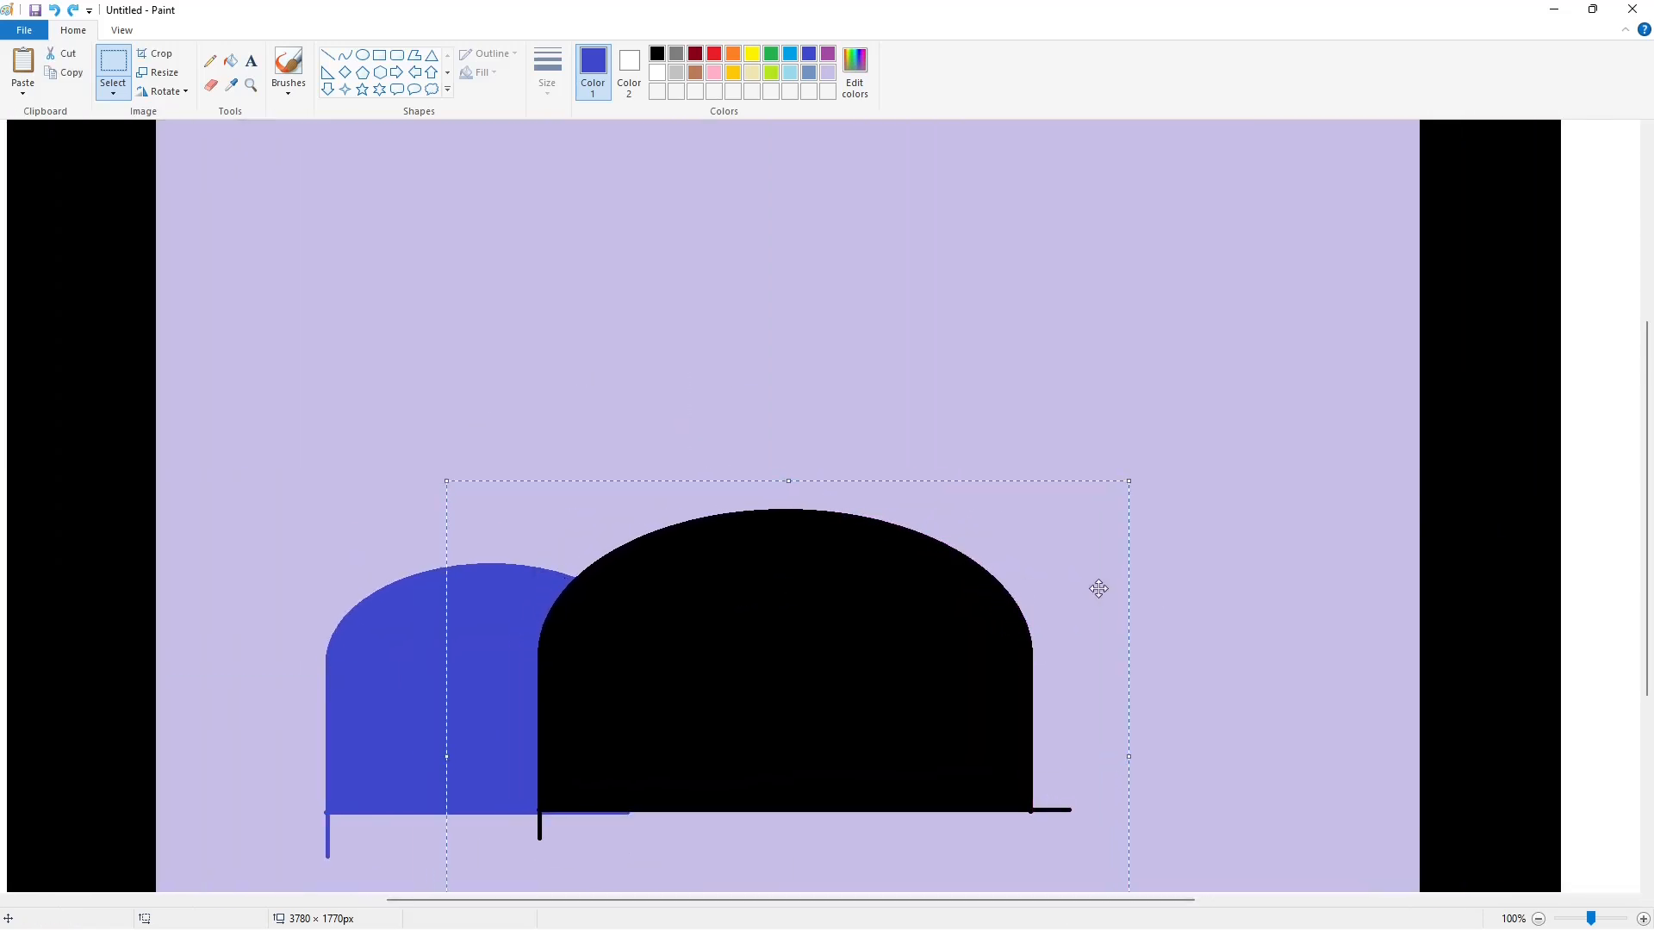
pyautogui.click(1197, 577)
# - Copy the indigo and black domes together and place the copy outside the frame, below the spare black dome
pyautogui.scroll(-2, 1197, 577)
pyautogui.moveTo(1120, 766); pyautogui.dragTo(1120, 767)
pyautogui.hotkey('ctrl', 'c')
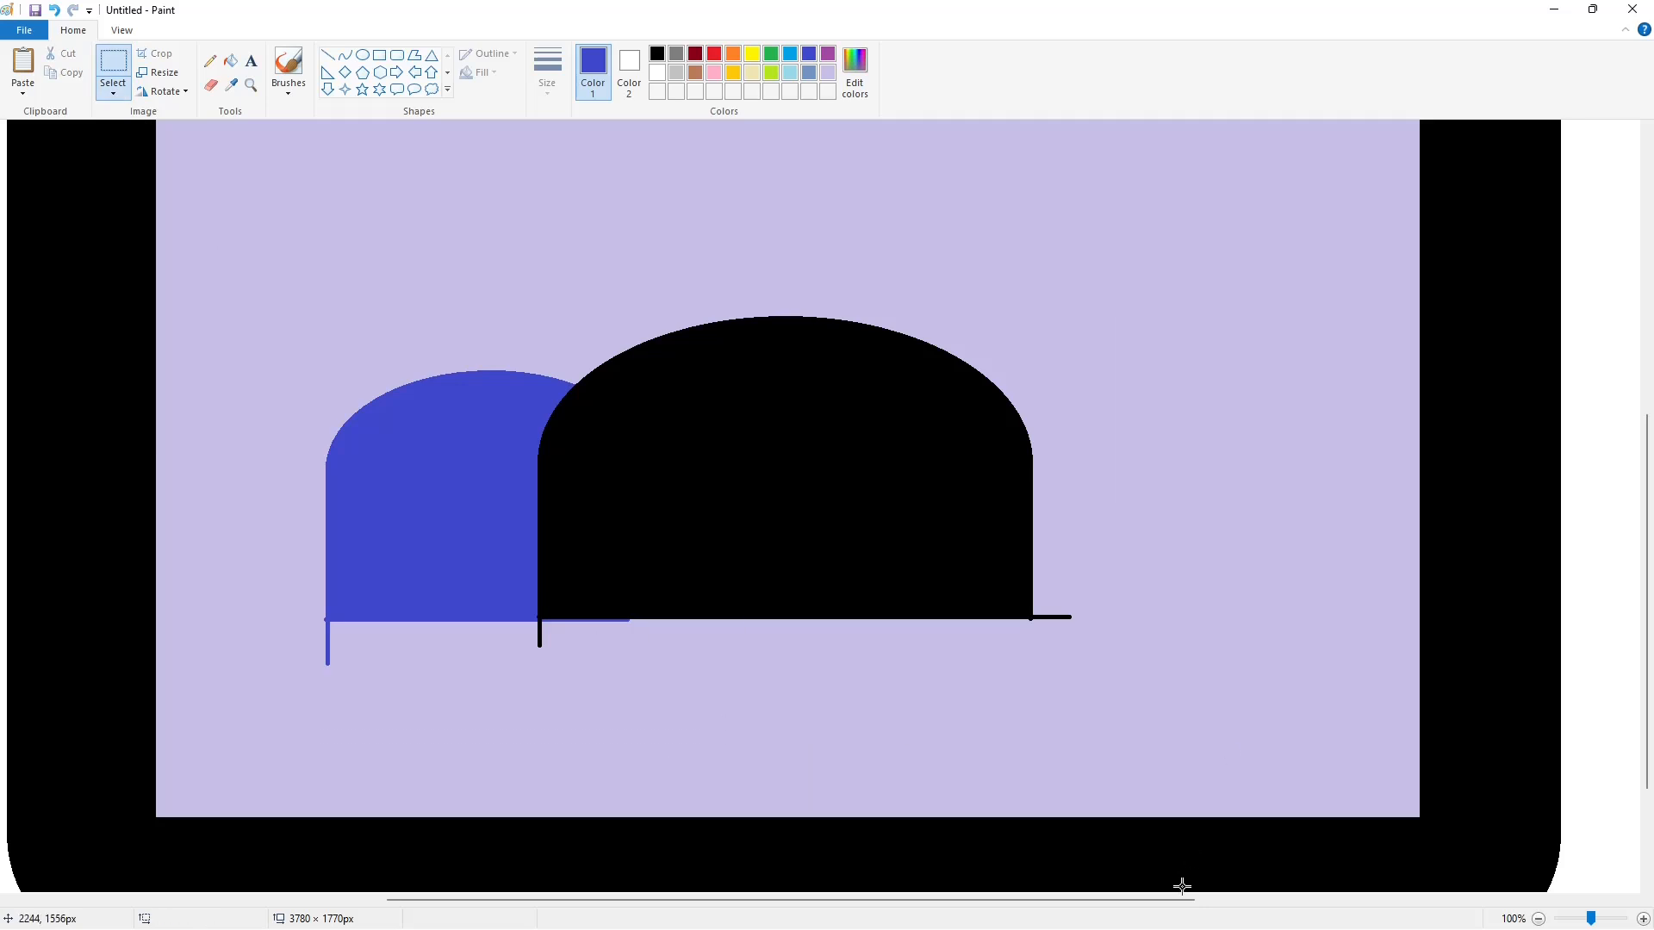
pyautogui.moveTo(1184, 900); pyautogui.dragTo(1613, 879)
pyautogui.hotkey('ctrl', 'v')
pyautogui.moveTo(397, 376); pyautogui.dragTo(1164, 494)
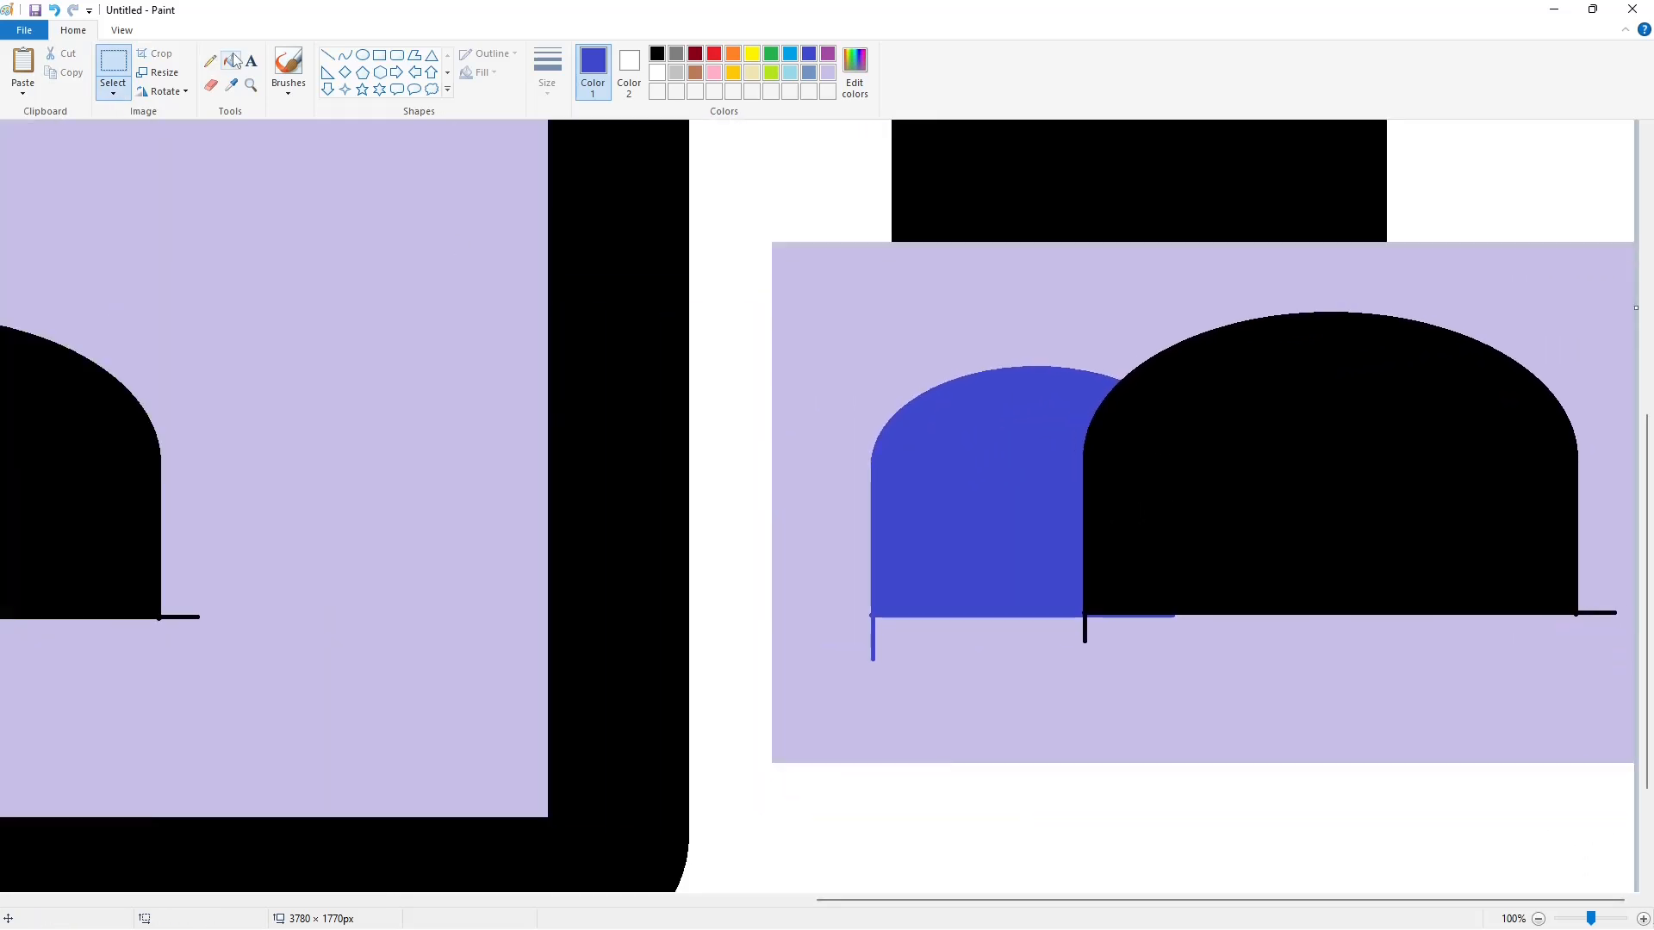
# - Fill the lavender background around the copied pair of domes white
pyautogui.click(234, 60)
pyautogui.click(658, 72)
pyautogui.click(882, 351)
# - Copy an area about 677 × 584 px holding the indigo dome and the adjoining part of the black dome
pyautogui.click(112, 61)
pyautogui.moveTo(764, 264); pyautogui.dragTo(1633, 818)
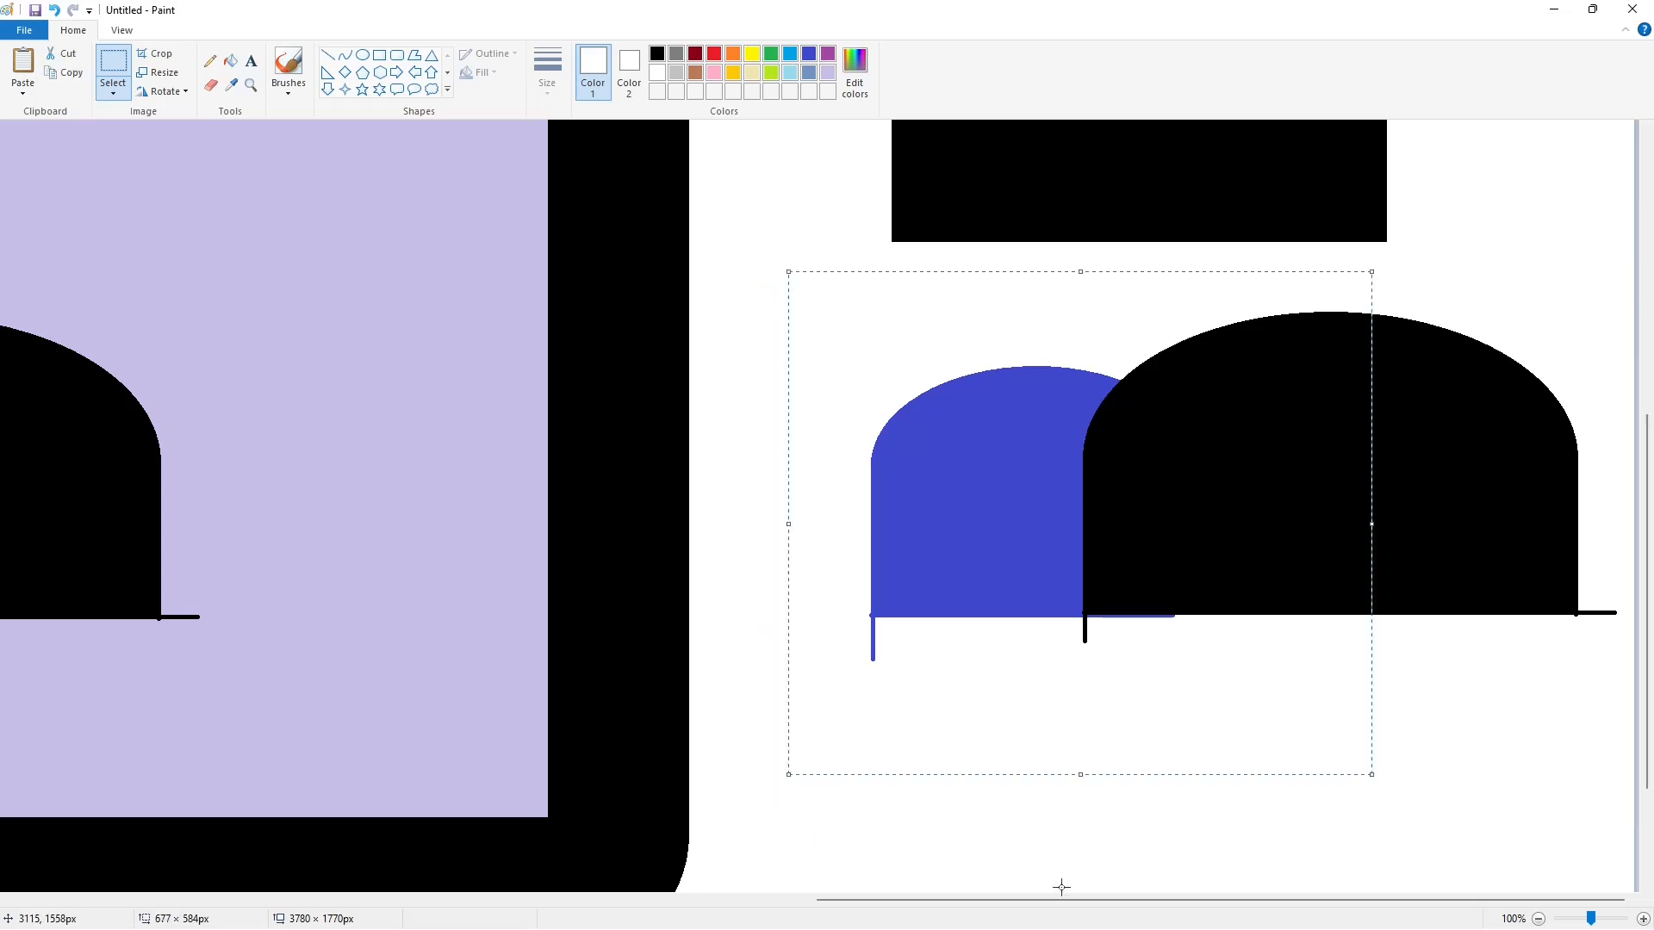
pyautogui.hotkey('ctrl', 'c')
# - Paste the copied part, flip it horizontally and move it over the right side of the central dome in the frame
pyautogui.moveTo(1061, 899); pyautogui.dragTo(535, 899)
pyautogui.hotkey('ctrl', 'v')
pyautogui.click(163, 92)
pyautogui.click(172, 193)
pyautogui.moveTo(153, 358); pyautogui.dragTo(1083, 489)
# - Nudge the mirrored piece right and down until it aligns with the central dome and the left indigo dome
pyautogui.press('Right')
pyautogui.press('Right')
pyautogui.press('Right')
pyautogui.press('Right')
pyautogui.press('Right')
pyautogui.press('Right')
pyautogui.press('Down')
pyautogui.press('Down')
pyautogui.press('Down')
pyautogui.press('Down')
pyautogui.press('Down')
pyautogui.press('Down')
pyautogui.press('Down')
pyautogui.press('Down')
pyautogui.press('Down')
pyautogui.press('Down')
pyautogui.press('Down')
pyautogui.press('Down')
pyautogui.press('Down')
pyautogui.press('Down')
pyautogui.press('Down')
pyautogui.press('Down')
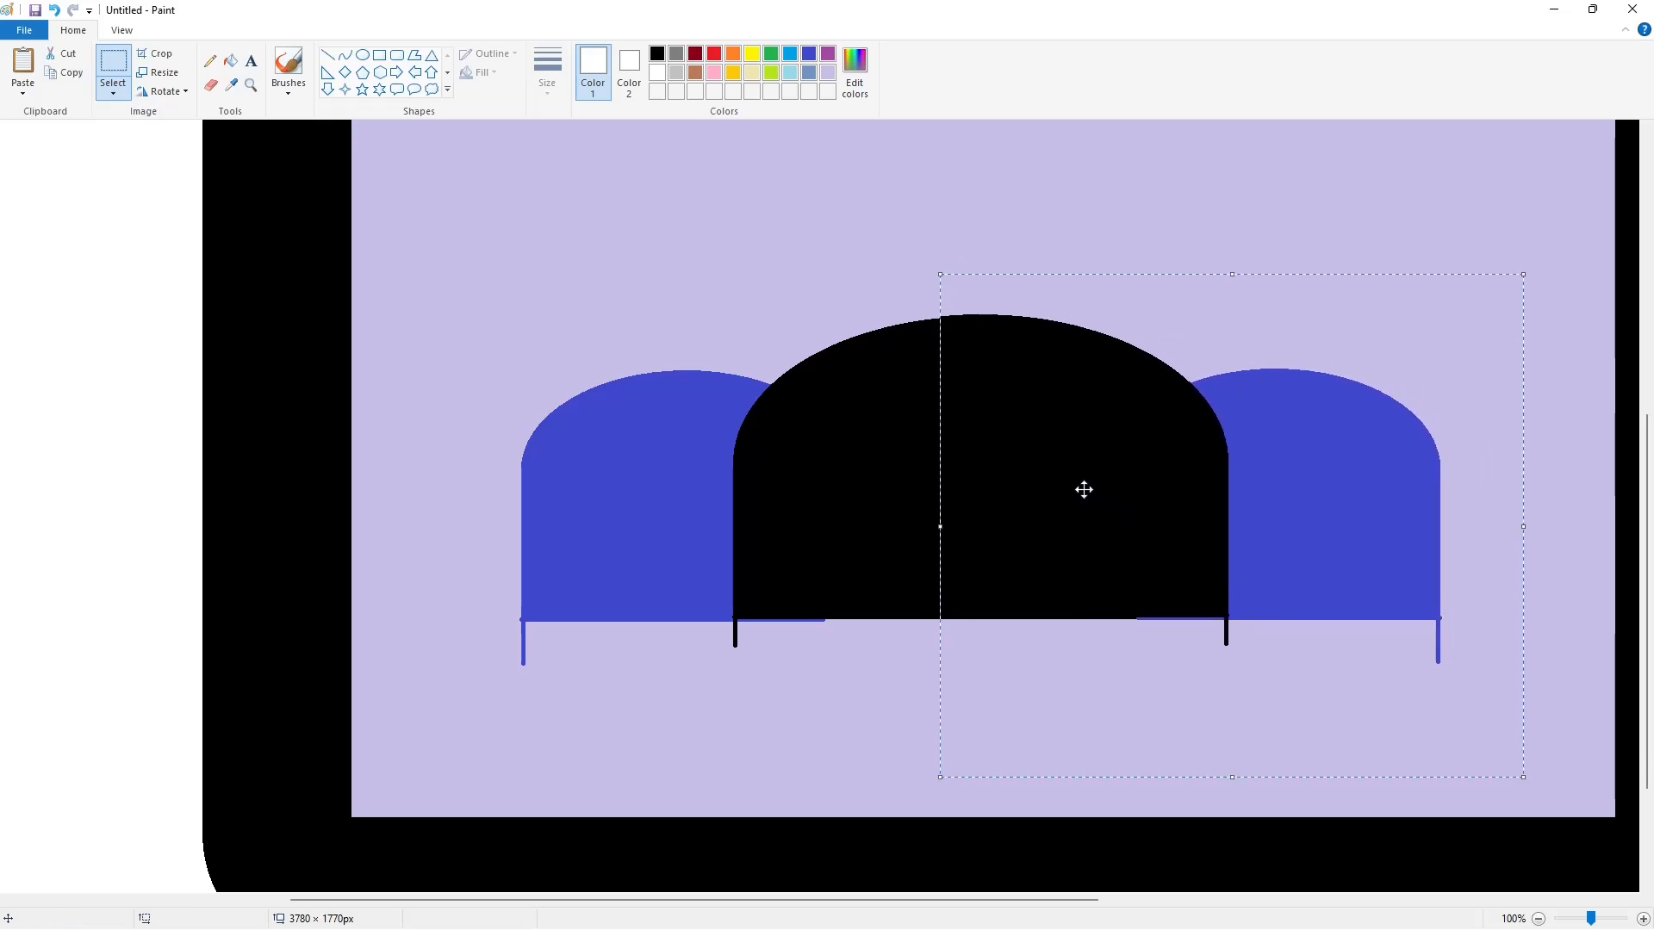
pyautogui.press('Down')
pyautogui.press('Down')
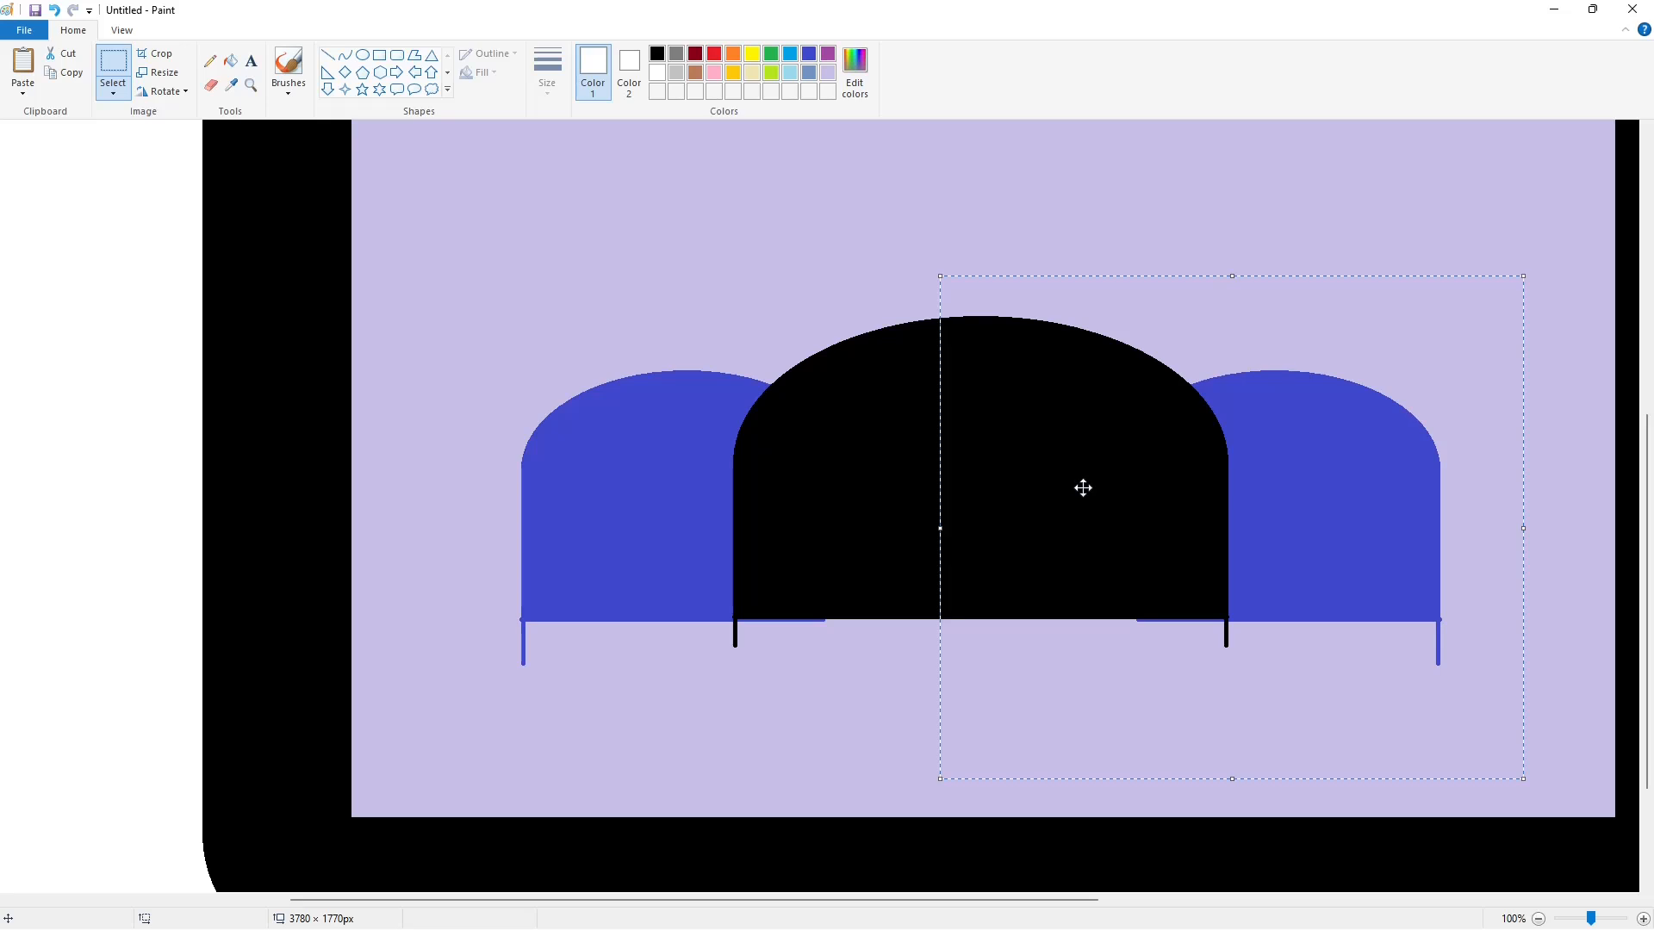
pyautogui.click(847, 564)
# - Draw a circle centred above the central black dome and fill it black as the head
pyautogui.keyDown('ctrl'); pyautogui.scroll(-1, 1304, 744); pyautogui.keyUp('ctrl')
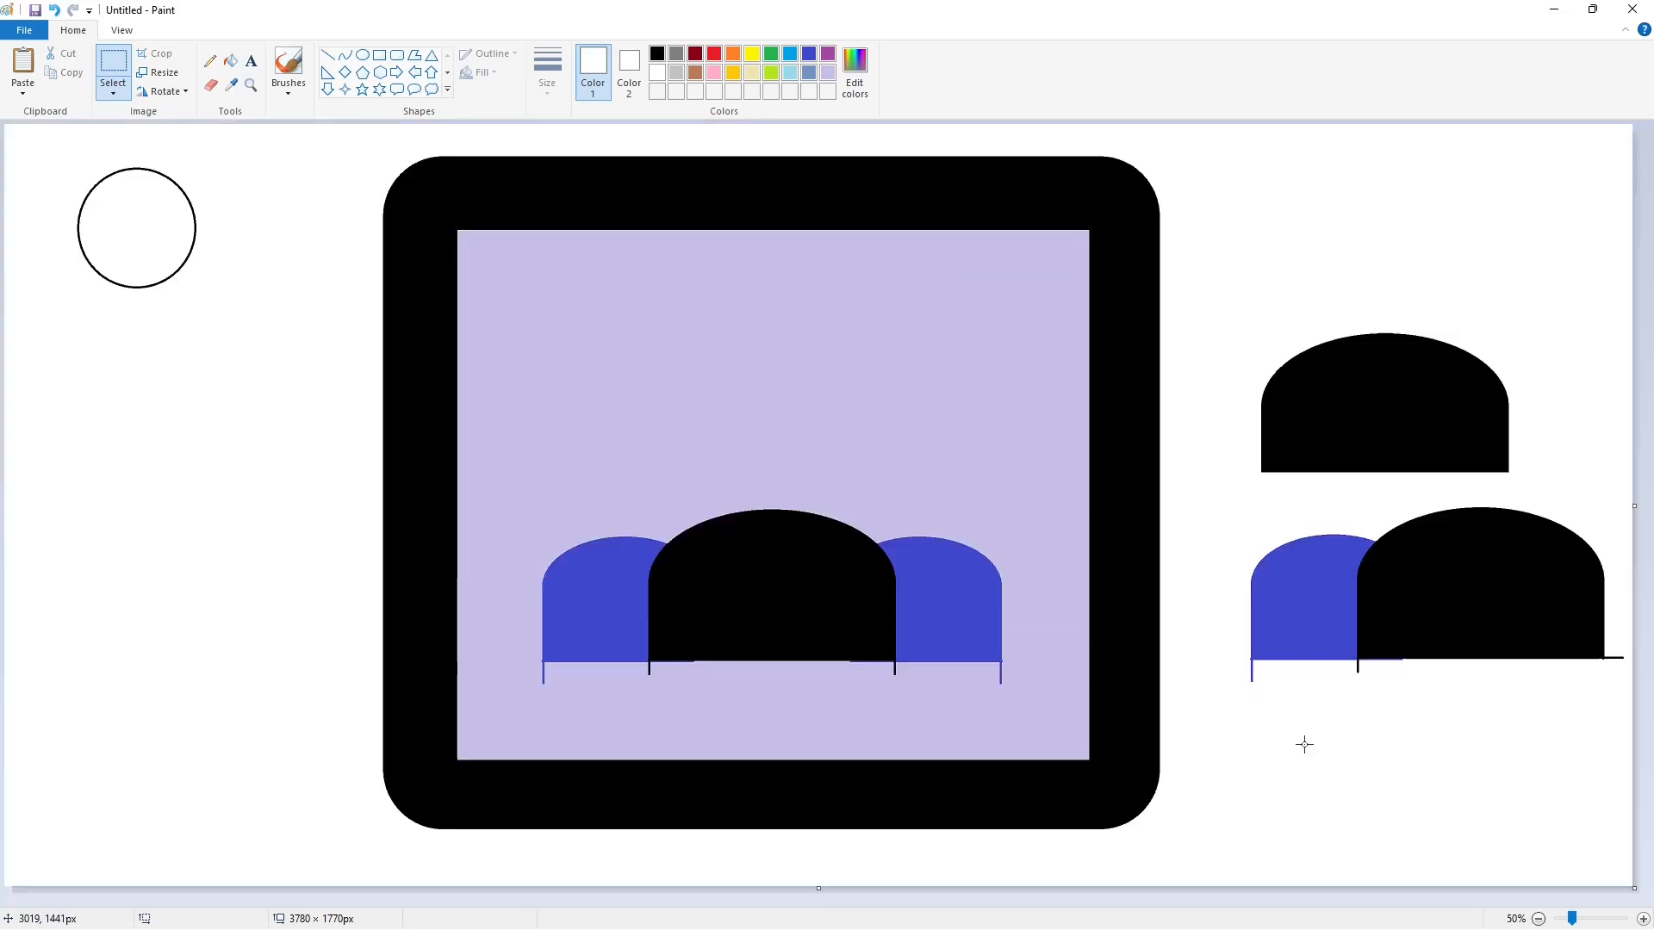
pyautogui.click(363, 54)
pyautogui.click(656, 54)
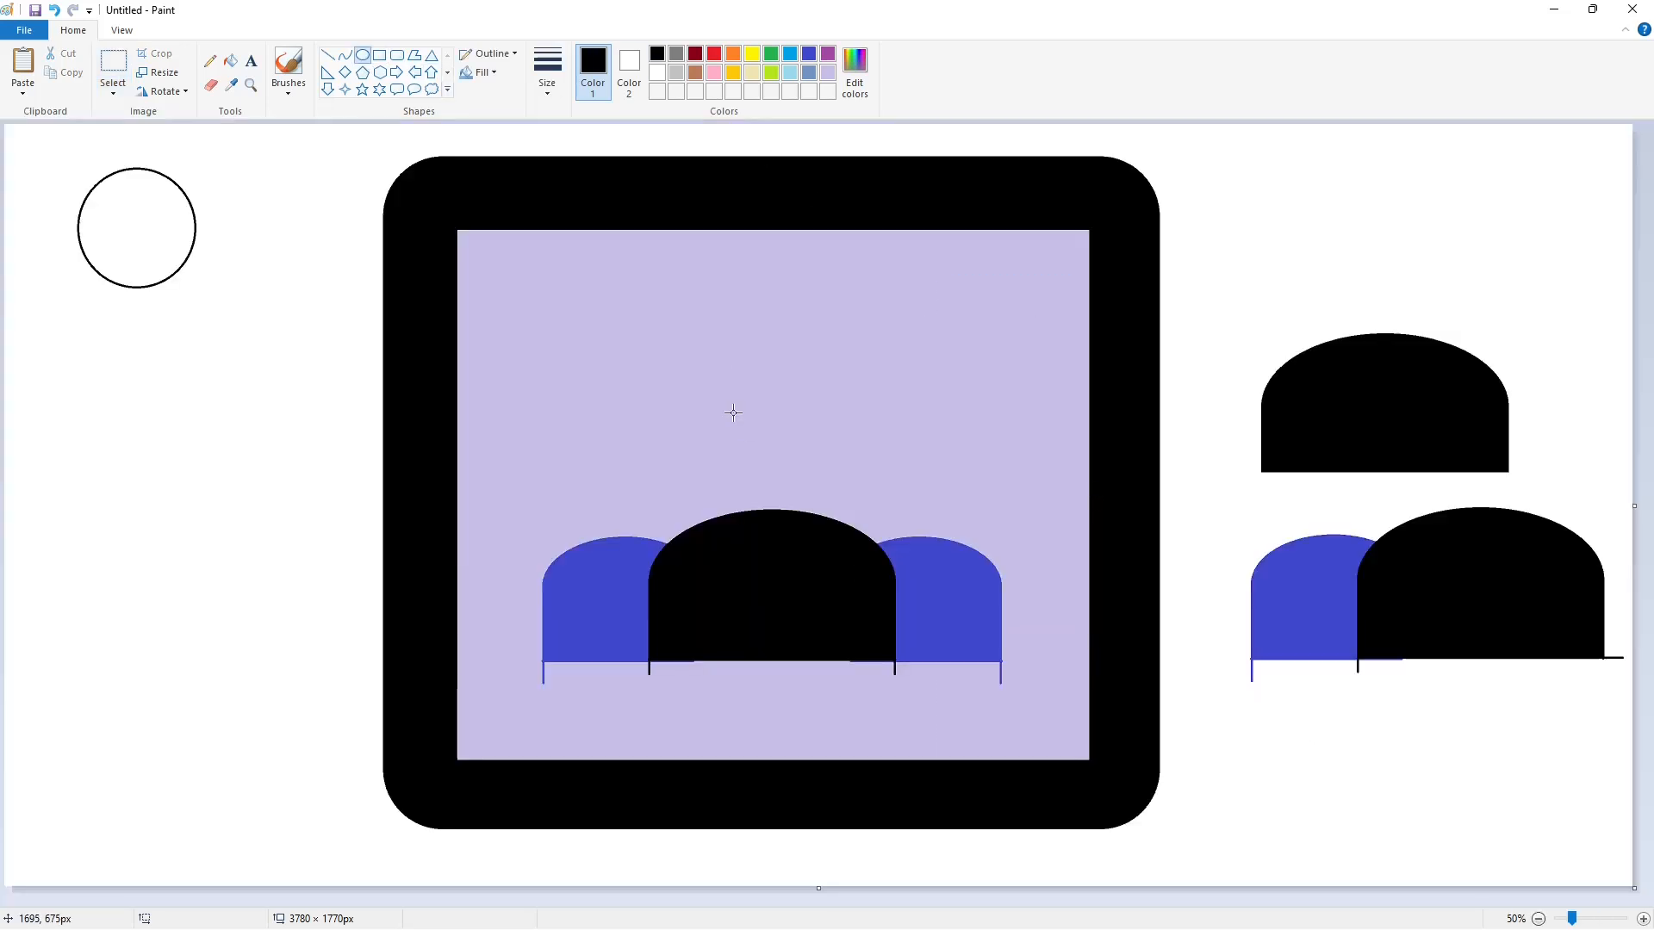
pyautogui.moveTo(713, 369)
pyautogui.mouseDown()
pyautogui.moveTo(824, 472)
pyautogui.moveTo(773, 475)
pyautogui.mouseUp()
pyautogui.moveTo(751, 451); pyautogui.dragTo(826, 436)
pyautogui.click(905, 450)
pyautogui.click(230, 61)
pyautogui.click(772, 422)
# - Draw a circle about 184 × 185 px above the left indigo dome and fill it black
pyautogui.click(363, 54)
pyautogui.moveTo(592, 431); pyautogui.dragTo(671, 509)
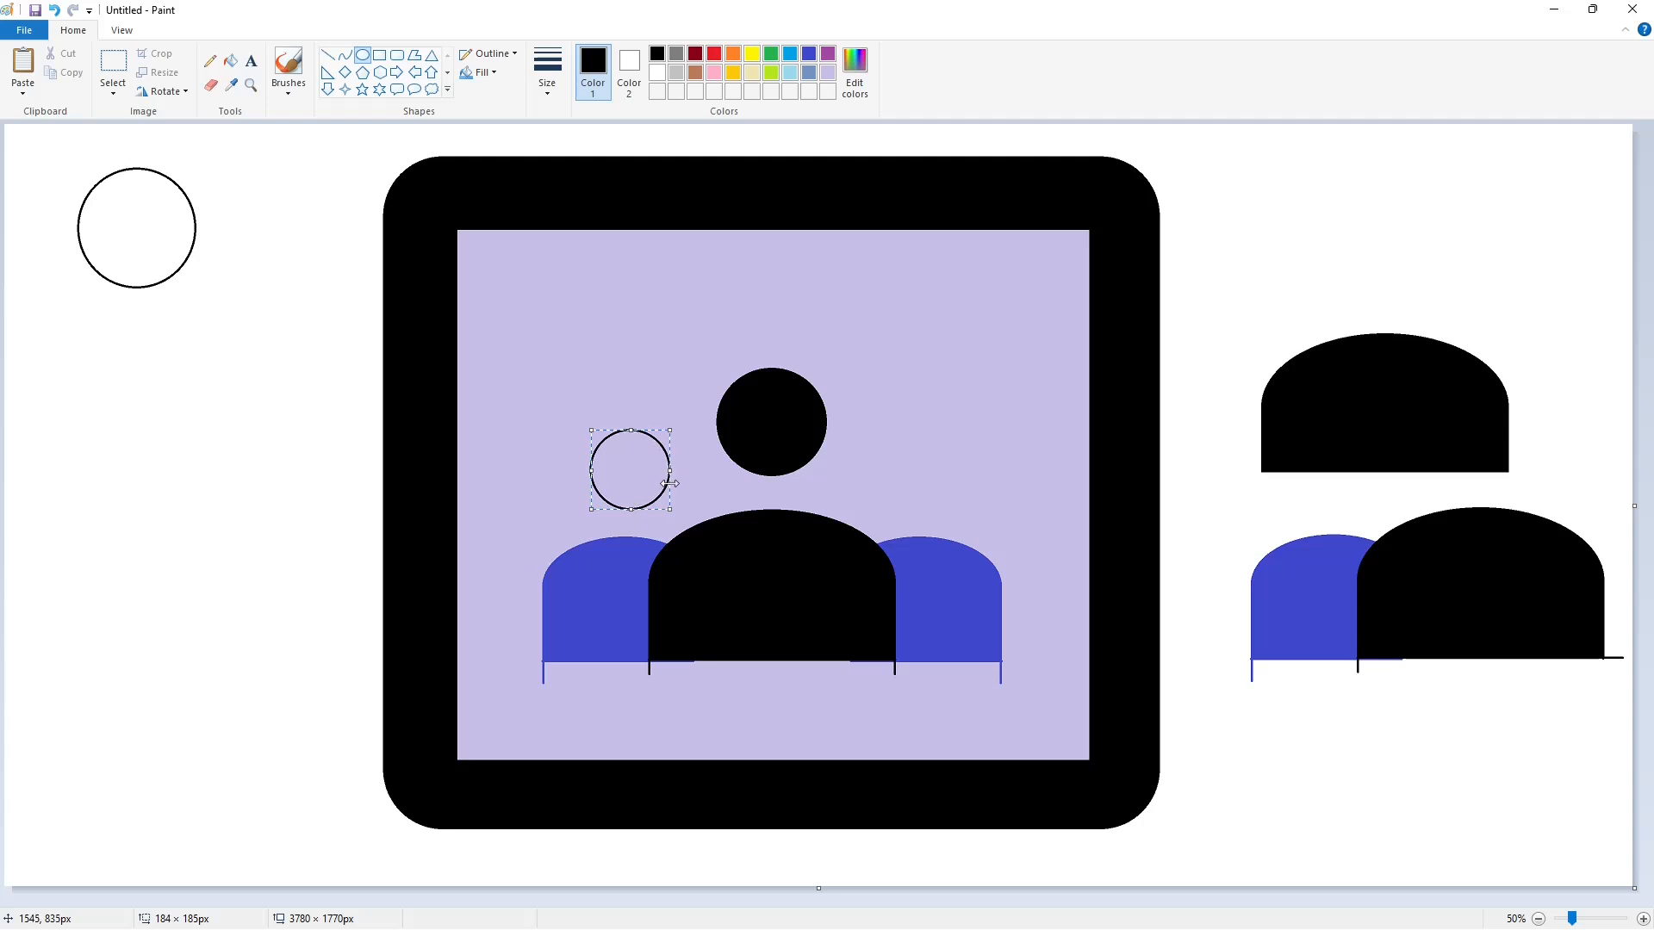
pyautogui.click(230, 61)
pyautogui.click(631, 470)
pyautogui.click(113, 62)
pyautogui.moveTo(566, 405); pyautogui.dragTo(689, 517)
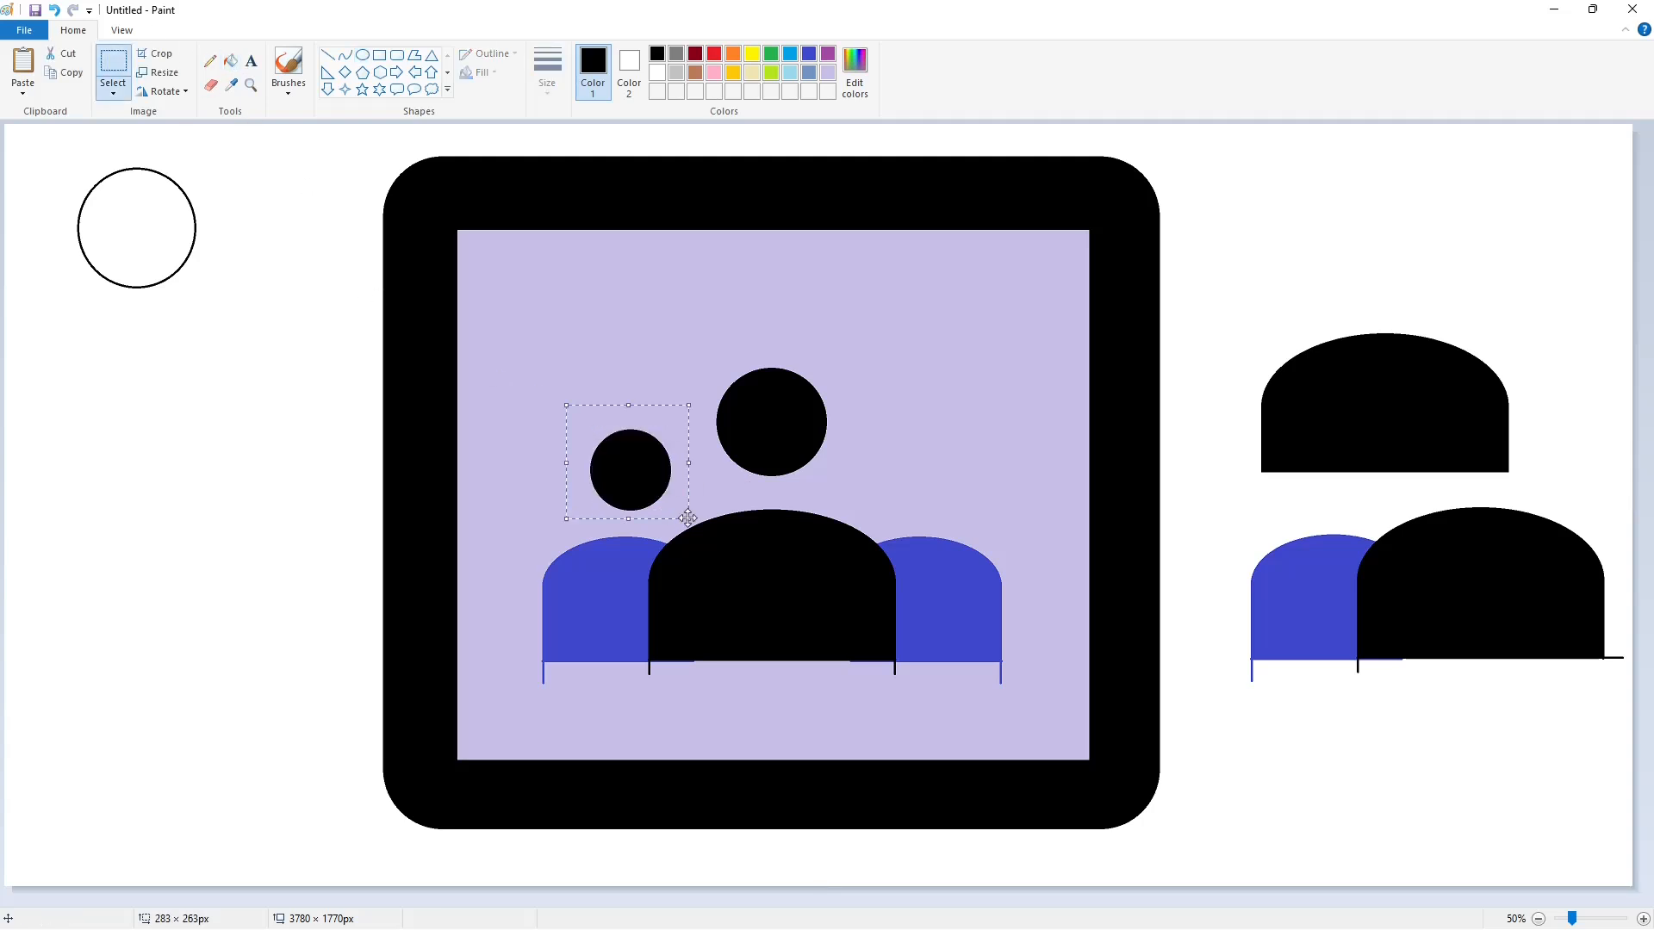
pyautogui.hotkey('ctrl', 'c')
pyautogui.hotkey('ctrl', 'v')
pyautogui.moveTo(69, 170); pyautogui.dragTo(133, 355)
pyautogui.click(230, 61)
pyautogui.click(657, 73)
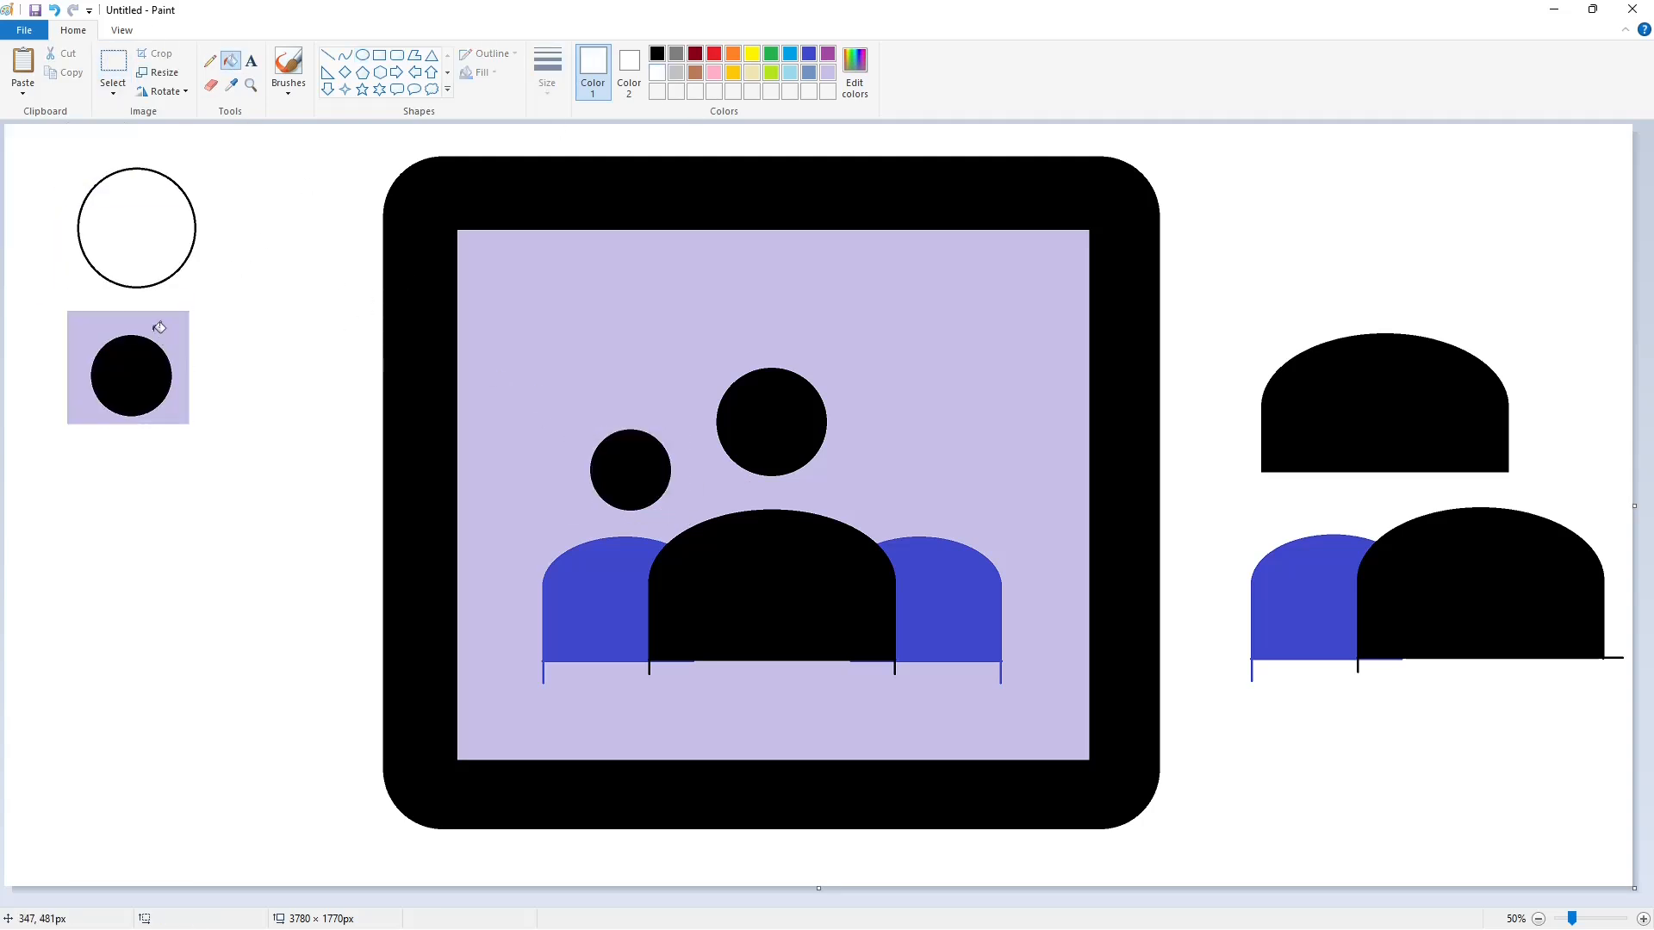
pyautogui.hotkey('ctrl', 'z')
pyautogui.hotkey('ctrl', 'z')
pyautogui.hotkey('ctrl', 'y')
# - Copy the left head and dome, place the copy on the empty canvas left of the frame and fill its lavender background white
pyautogui.click(113, 62)
pyautogui.moveTo(498, 383); pyautogui.dragTo(688, 728)
pyautogui.hotkey('ctrl', 'c')
pyautogui.hotkey('ctrl', 'v')
pyautogui.moveTo(165, 251); pyautogui.dragTo(205, 541)
pyautogui.click(230, 61)
pyautogui.click(81, 459)
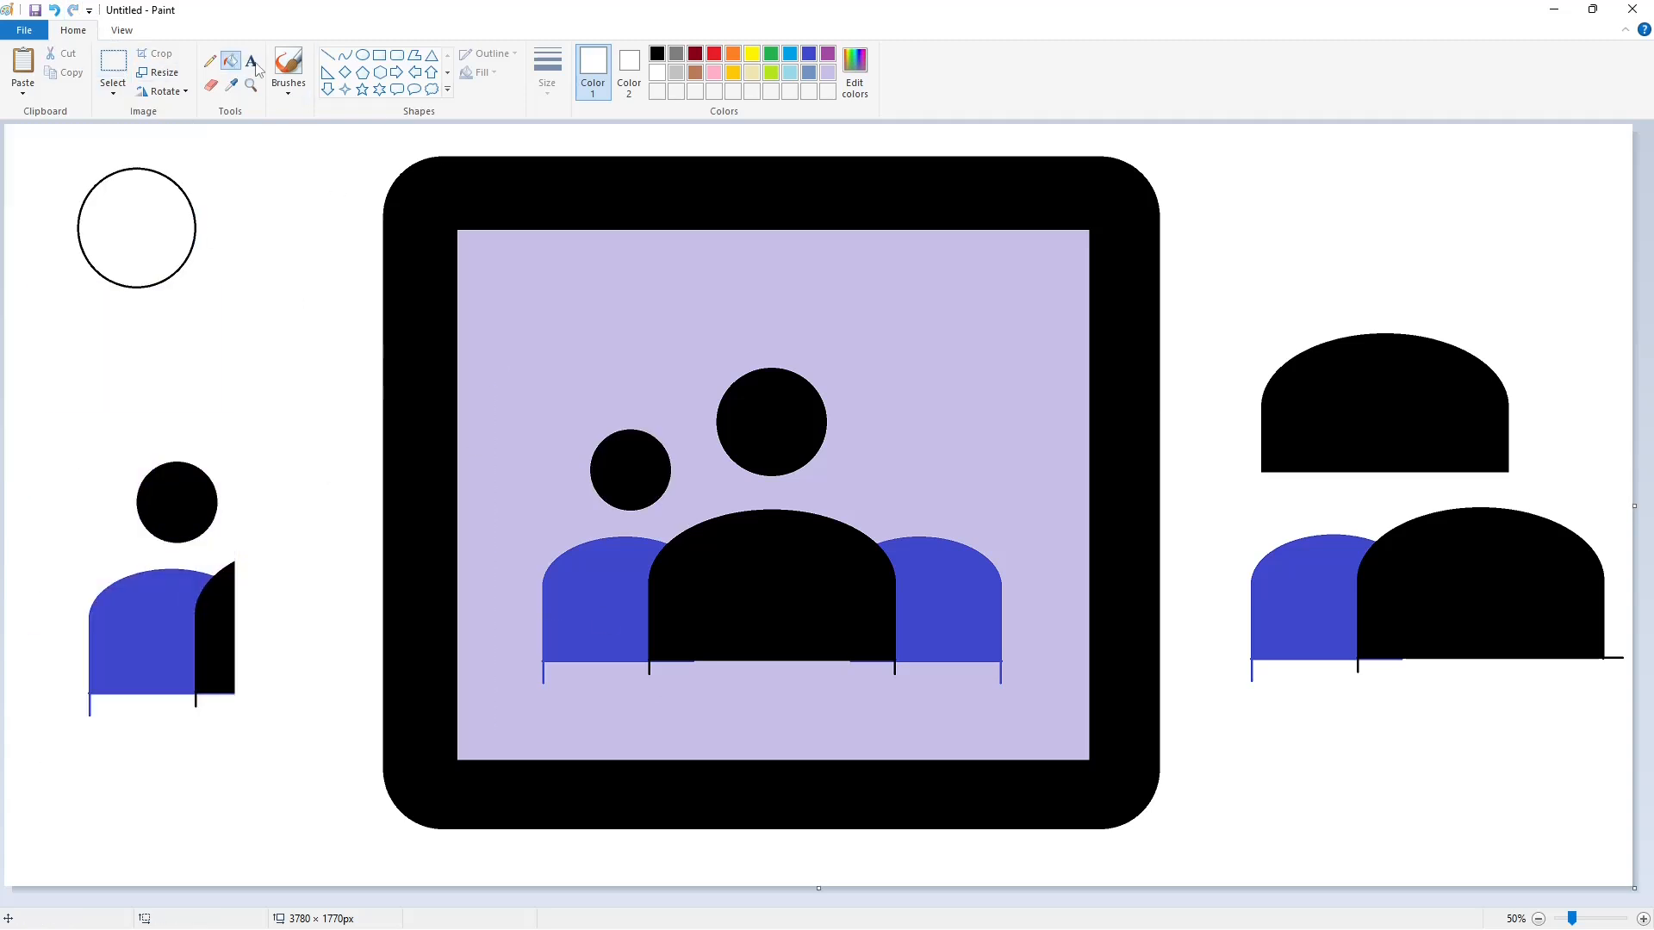
# - Select the whitened figure copy for reuse and fill the right indigo dome inside the frame purple
pyautogui.click(113, 62)
pyautogui.click(538, 677)
pyautogui.click(828, 53)
pyautogui.click(230, 61)
pyautogui.click(946, 601)
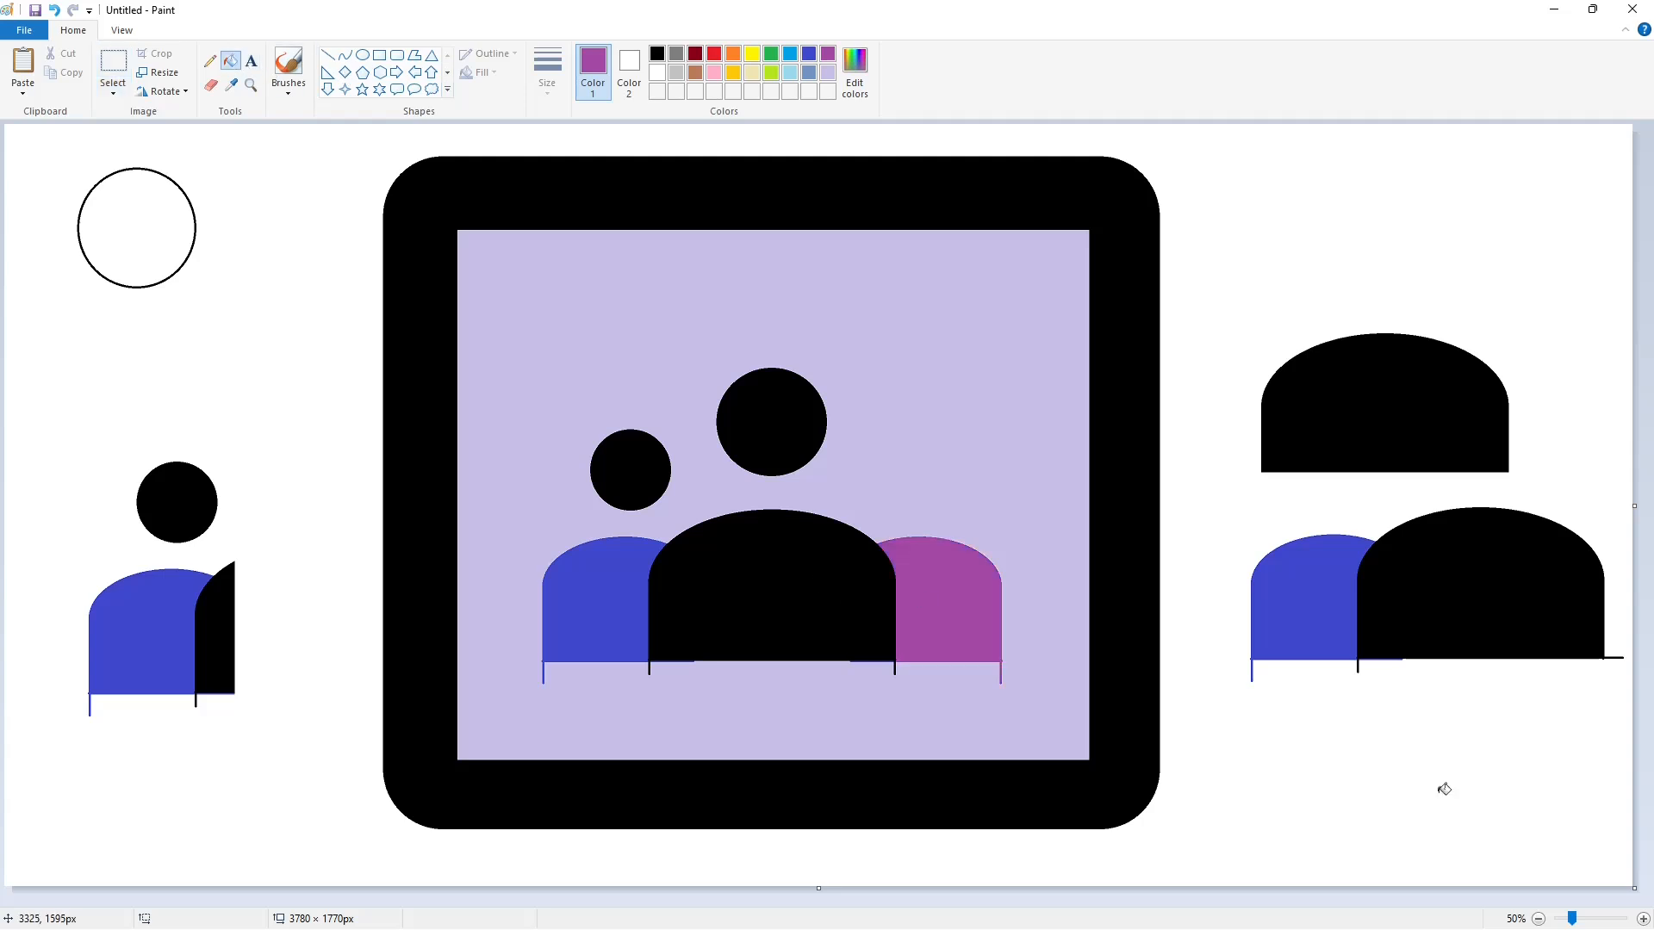
# - Paste the whitened figure mirrored horizontally over the purple dome and nudge it until it aligns with the central dome
pyautogui.click(1644, 919)
pyautogui.moveTo(758, 901); pyautogui.dragTo(1237, 900)
pyautogui.scroll(2, 1160, 802)
pyautogui.hotkey('ctrl', 'v')
pyautogui.moveTo(192, 393); pyautogui.dragTo(813, 322)
pyautogui.press('Right')
pyautogui.press('Right')
pyautogui.press('Right')
pyautogui.press('Right')
pyautogui.press('Right')
pyautogui.press('Right')
pyautogui.press('Right')
pyautogui.press('Right')
pyautogui.press('Right')
pyautogui.press('Right')
pyautogui.press('Left')
pyautogui.press('Left')
pyautogui.press('Left')
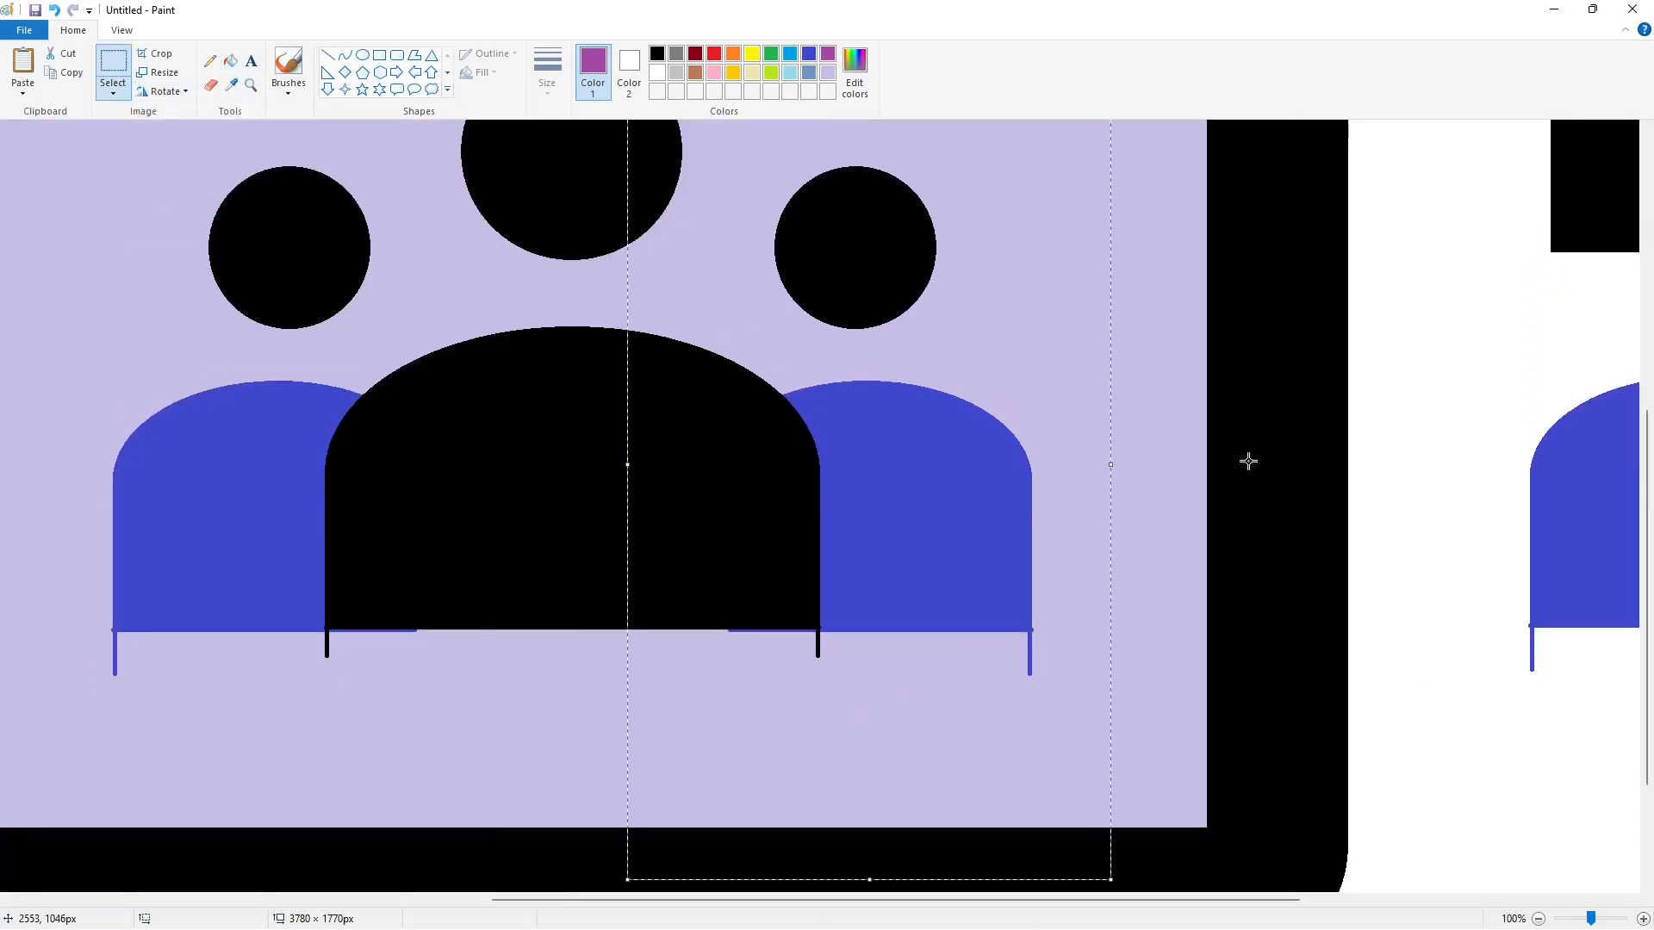
pyautogui.click(1248, 461)
# - Trim the bottoms of the three domes with a lavender line about 1201 px long and lavender fills, and cover the leftover indigo dashes
pyautogui.click(1539, 919)
pyautogui.click(828, 72)
pyautogui.click(327, 55)
pyautogui.moveTo(532, 617); pyautogui.dragTo(1049, 617)
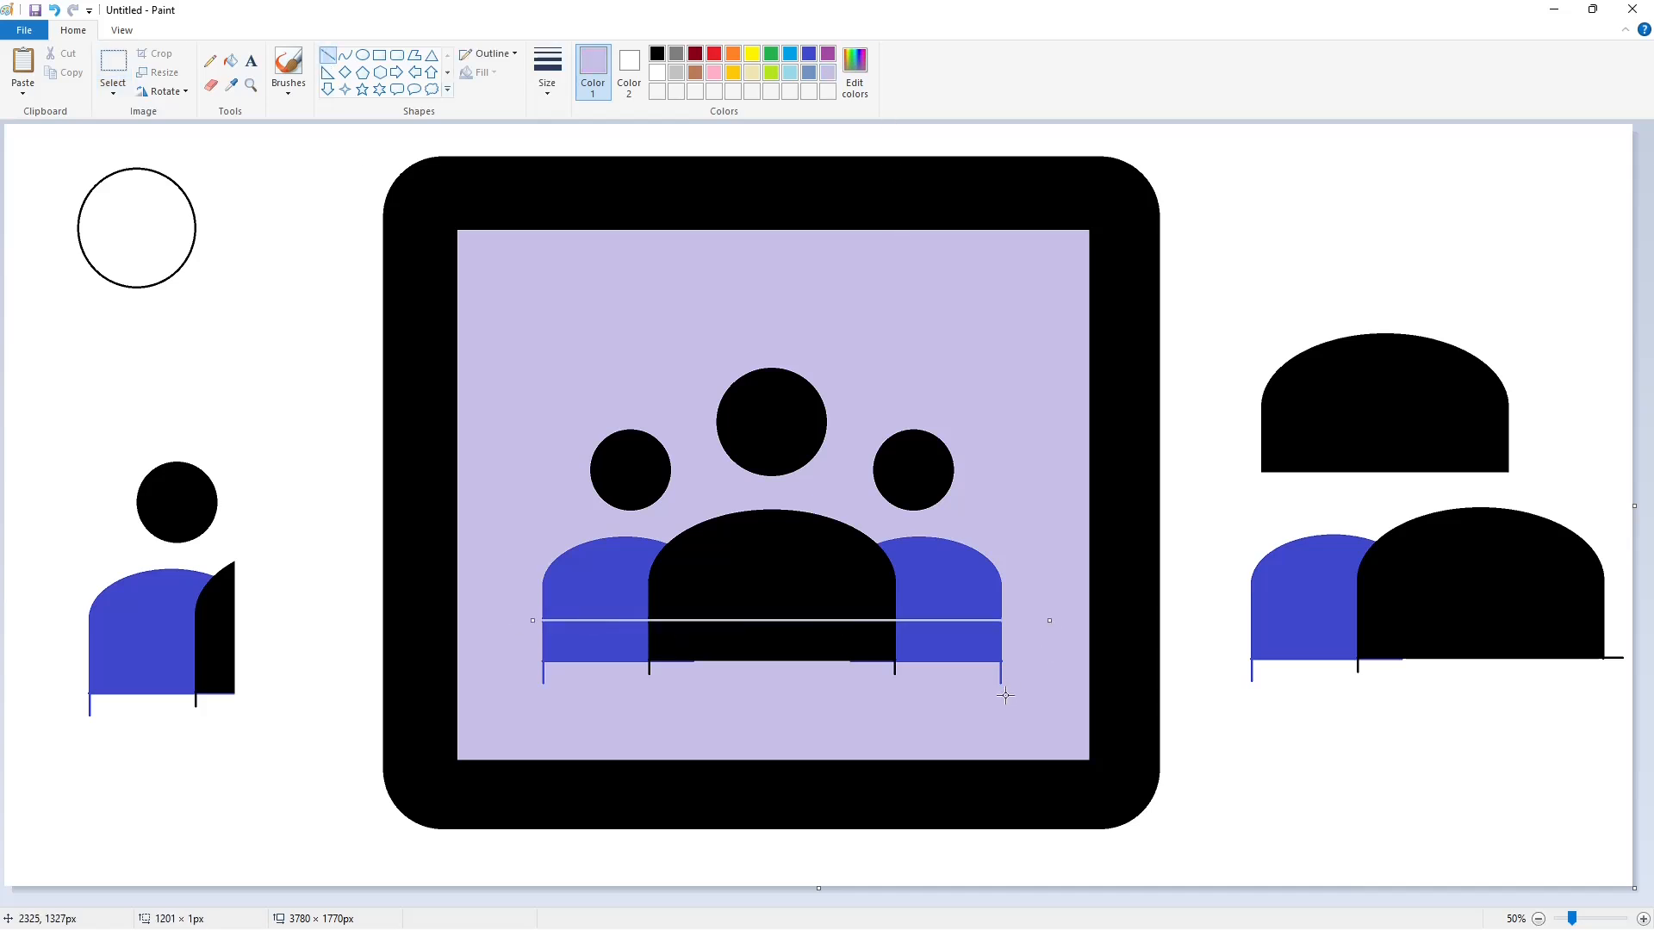
pyautogui.click(230, 61)
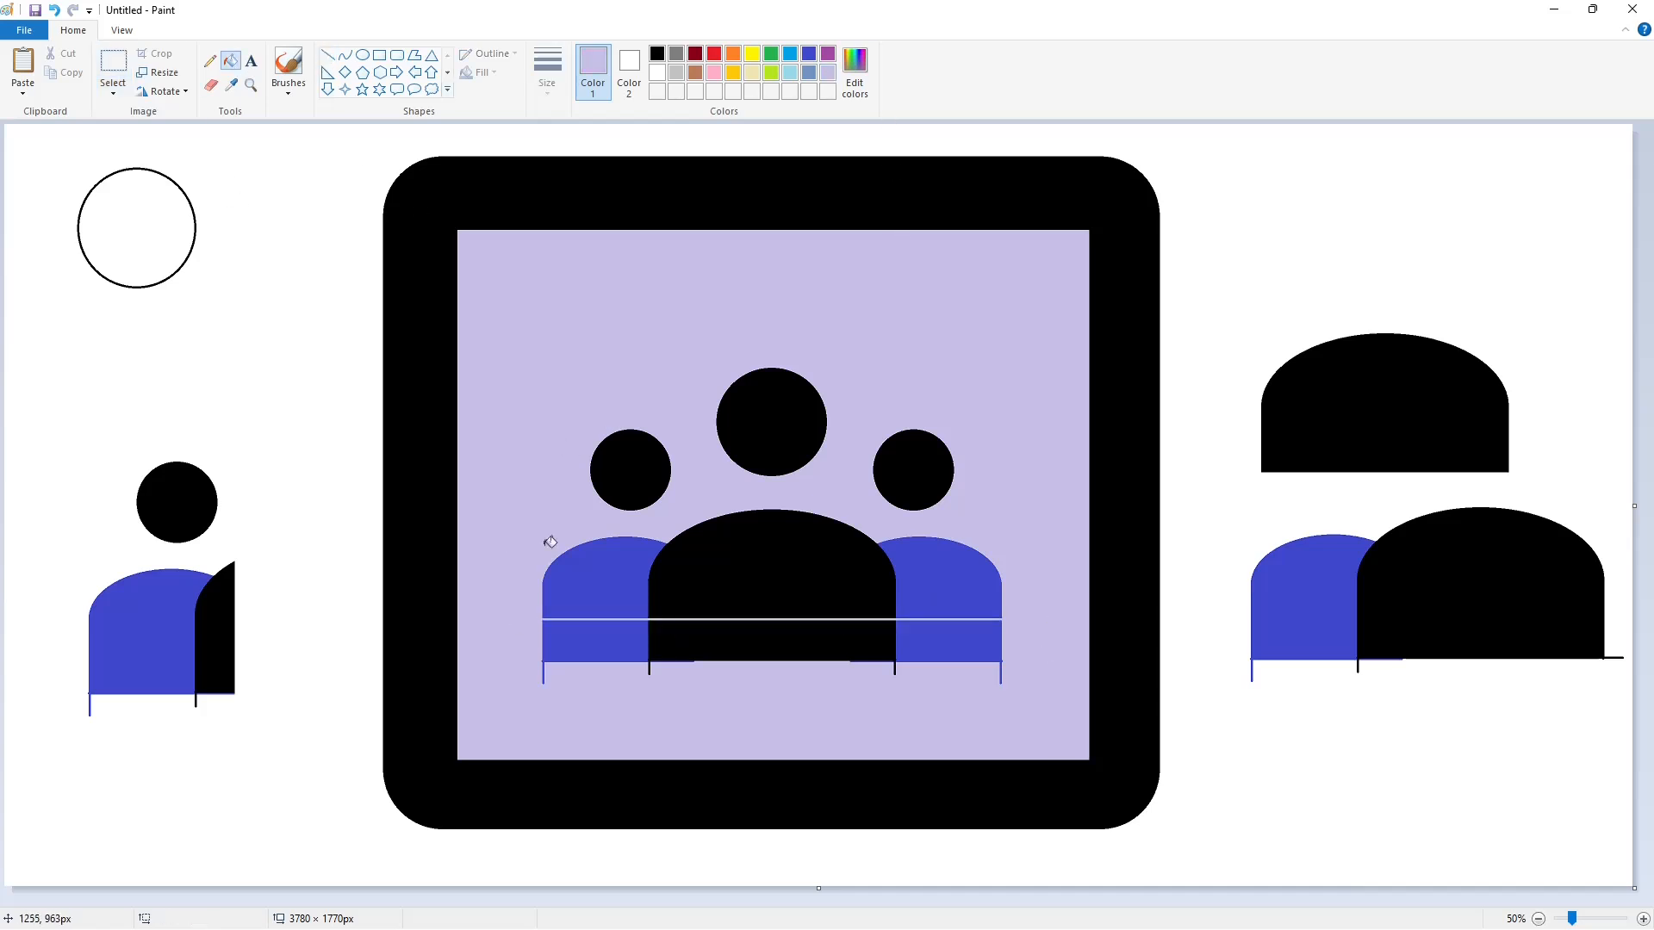
pyautogui.click(595, 642)
pyautogui.click(775, 641)
pyautogui.click(953, 654)
pyautogui.click(327, 55)
pyautogui.moveTo(633, 662); pyautogui.dragTo(936, 663)
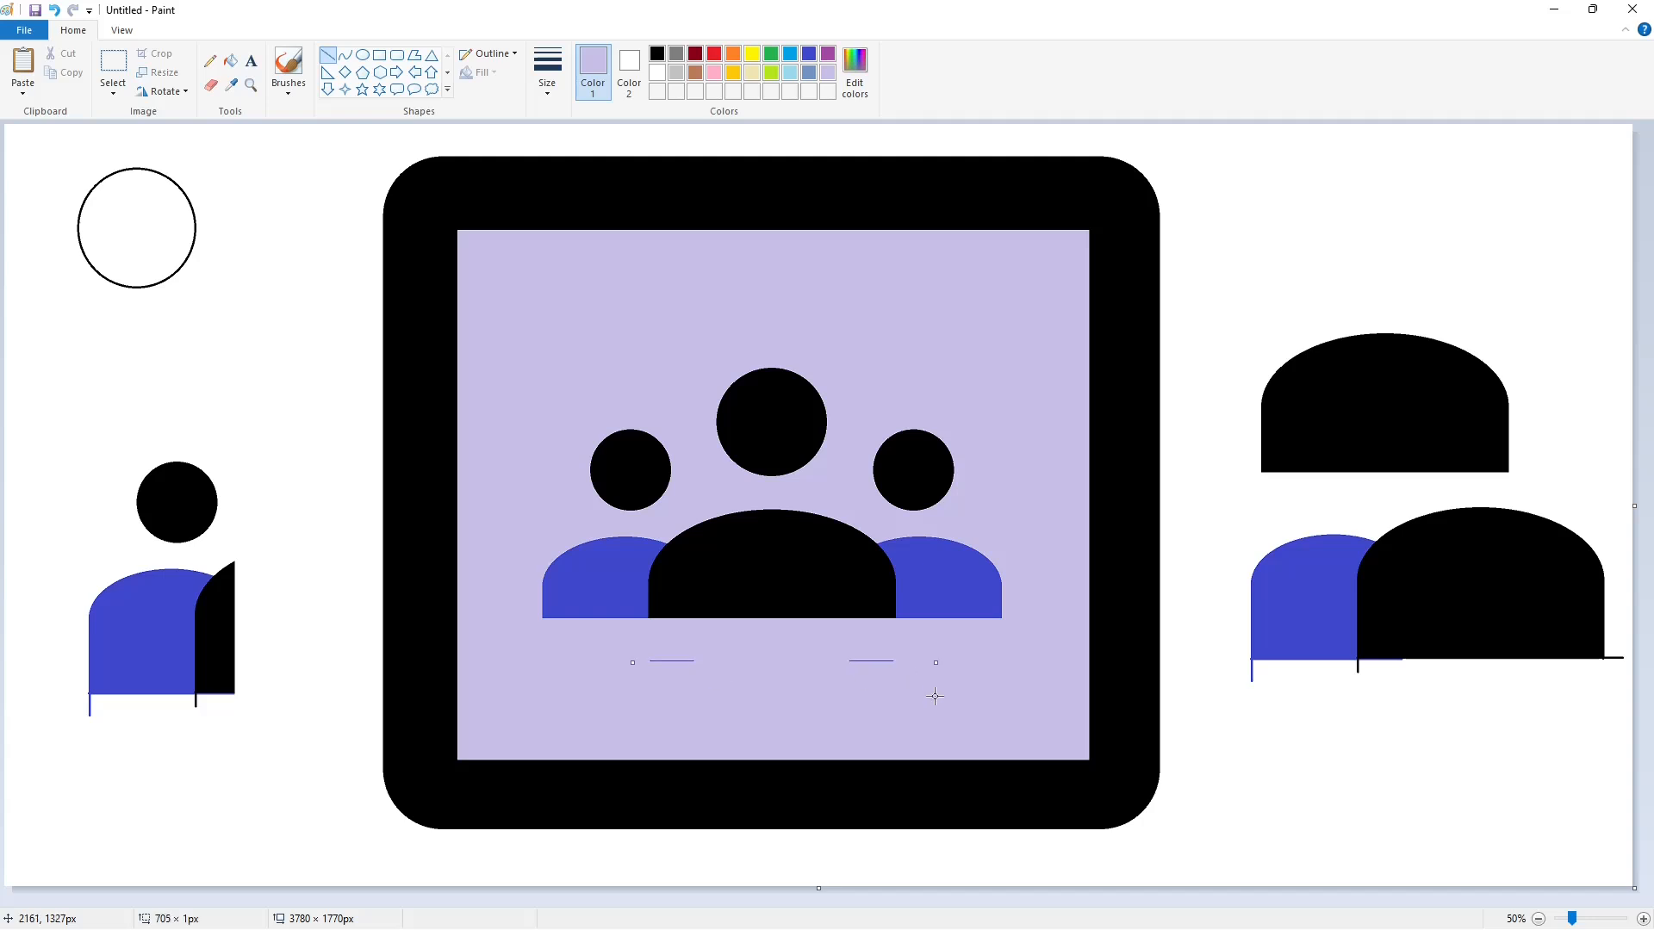
# - Fill the black rounded frame purple
pyautogui.click(230, 60)
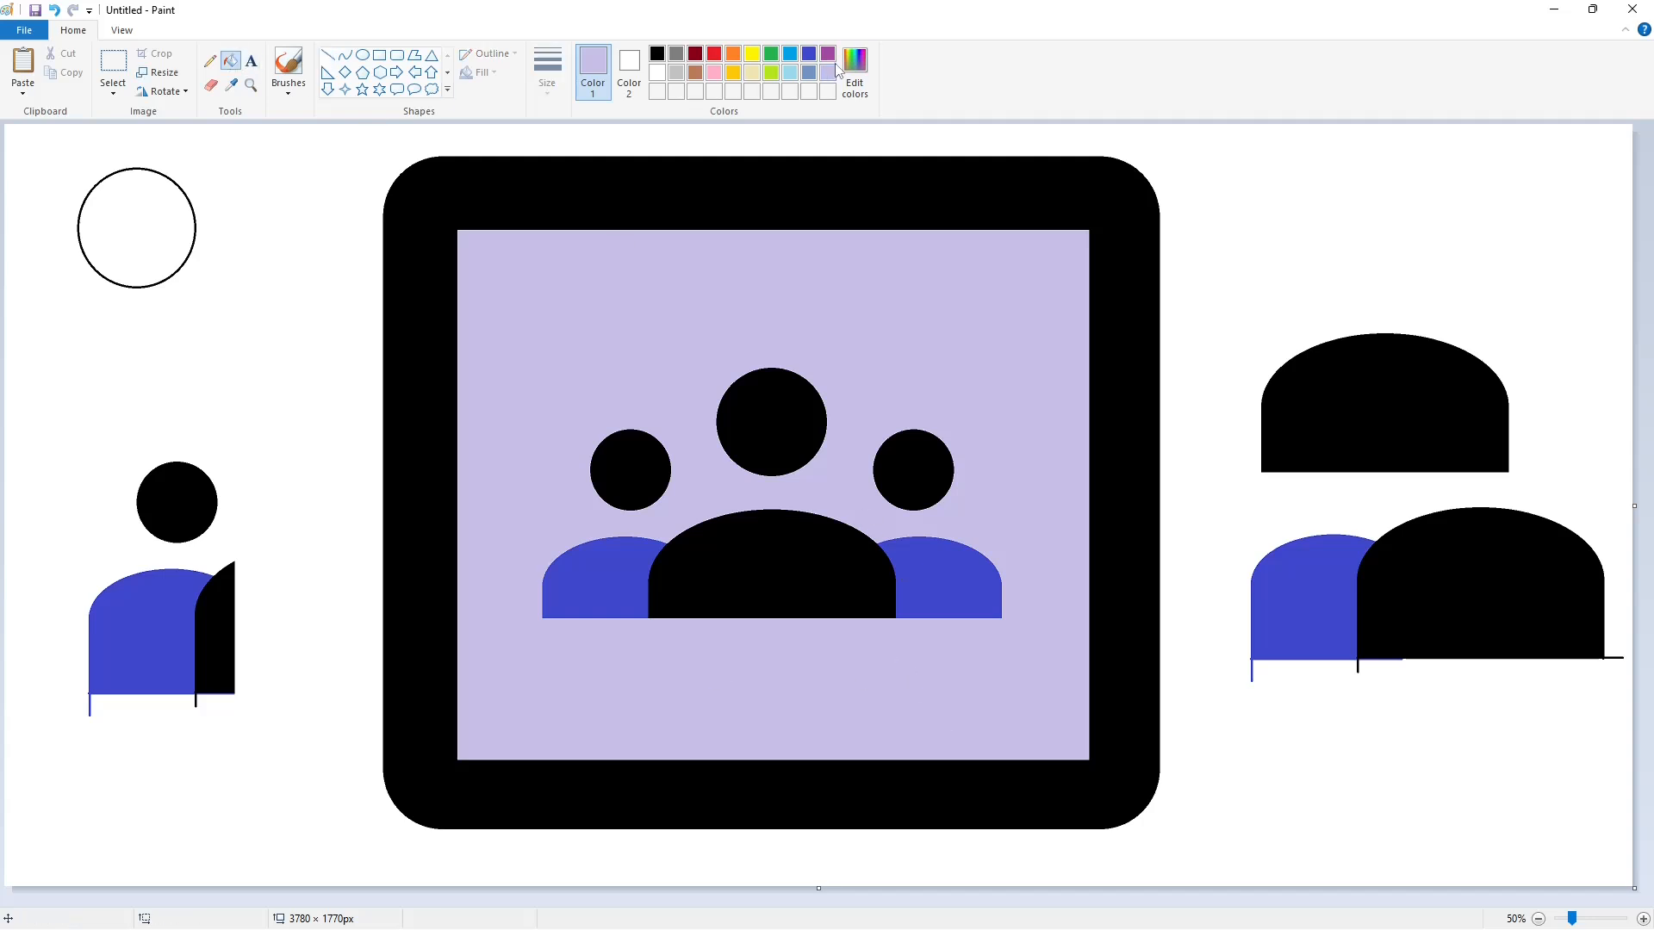
pyautogui.click(828, 53)
pyautogui.click(516, 204)
# - Draw a black rectangle about 370 × 125 px across the frame's lower inner edge and fill its upper part black
pyautogui.click(380, 54)
pyautogui.click(657, 54)
pyautogui.moveTo(840, 727); pyautogui.dragTo(1002, 781)
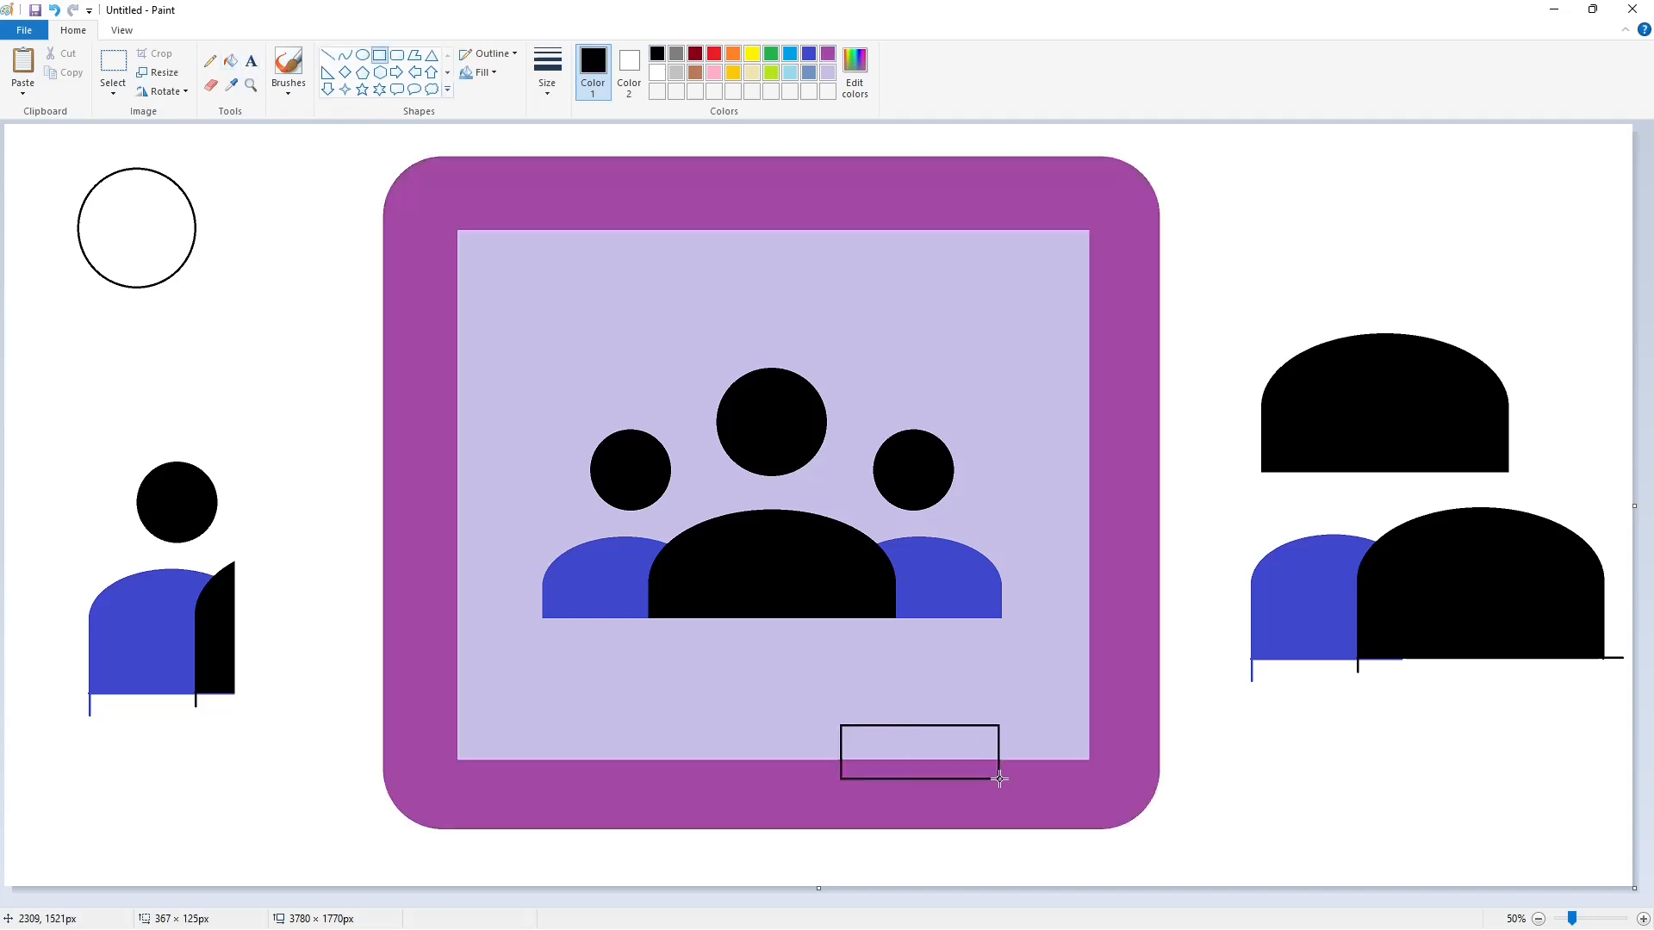
pyautogui.click(230, 60)
pyautogui.click(900, 748)
# - Separate the rectangle along the frame's inner edge with a purple line and fill the outline below it purple
pyautogui.click(1643, 918)
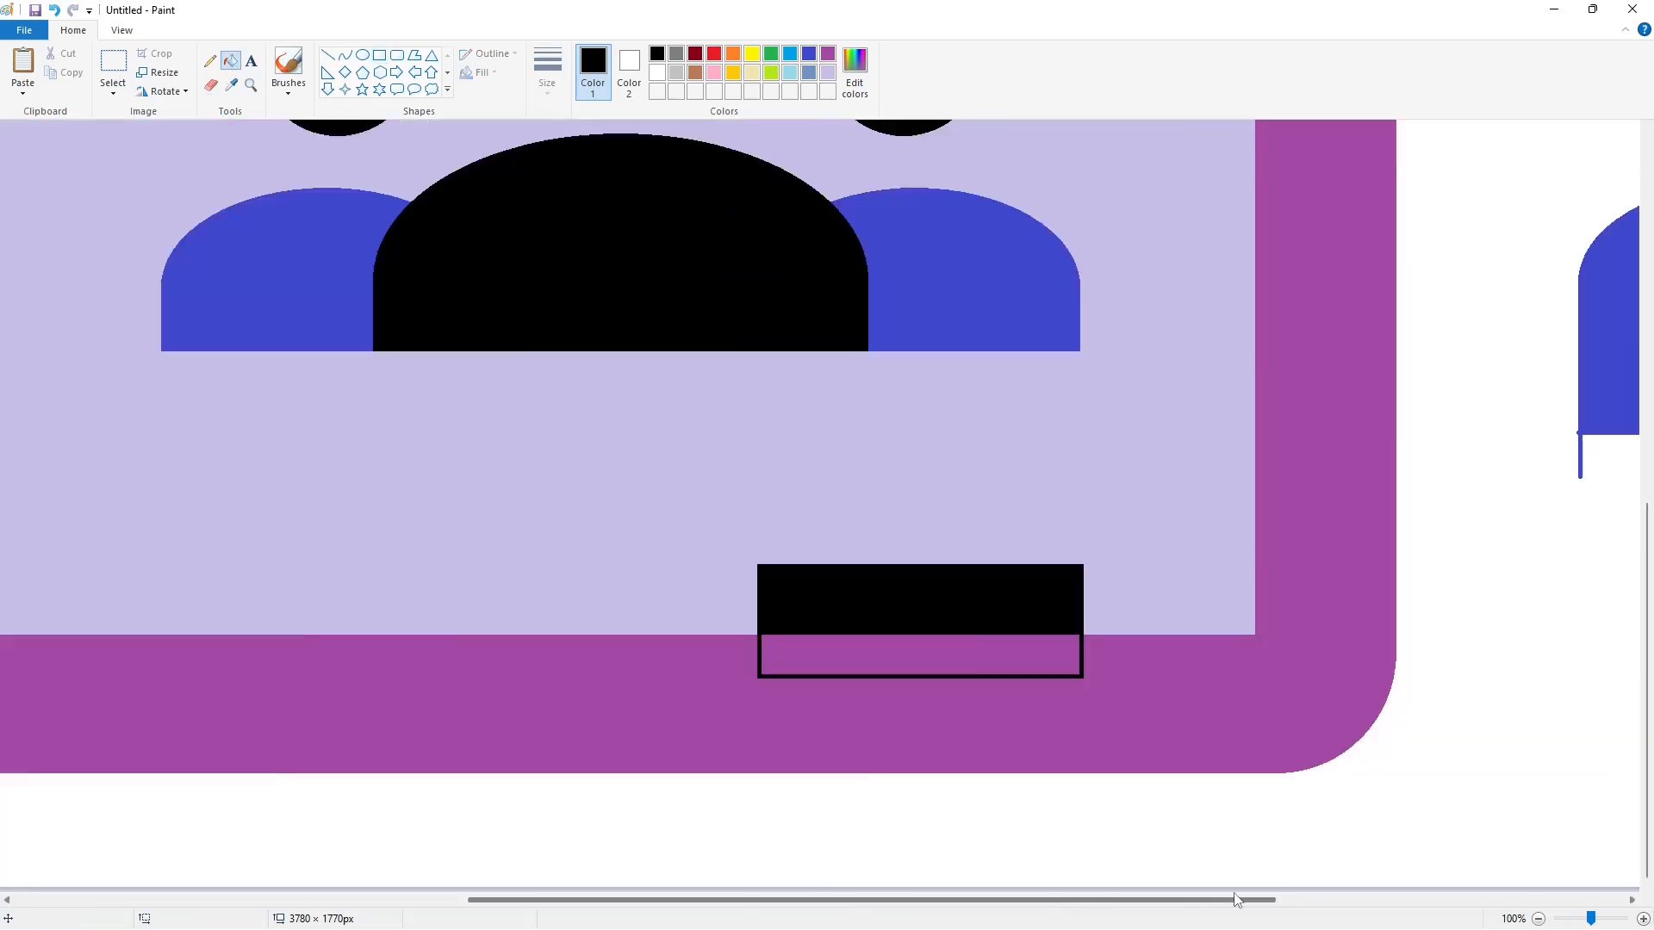
pyautogui.hscroll(3, 818, 509)
pyautogui.click(328, 55)
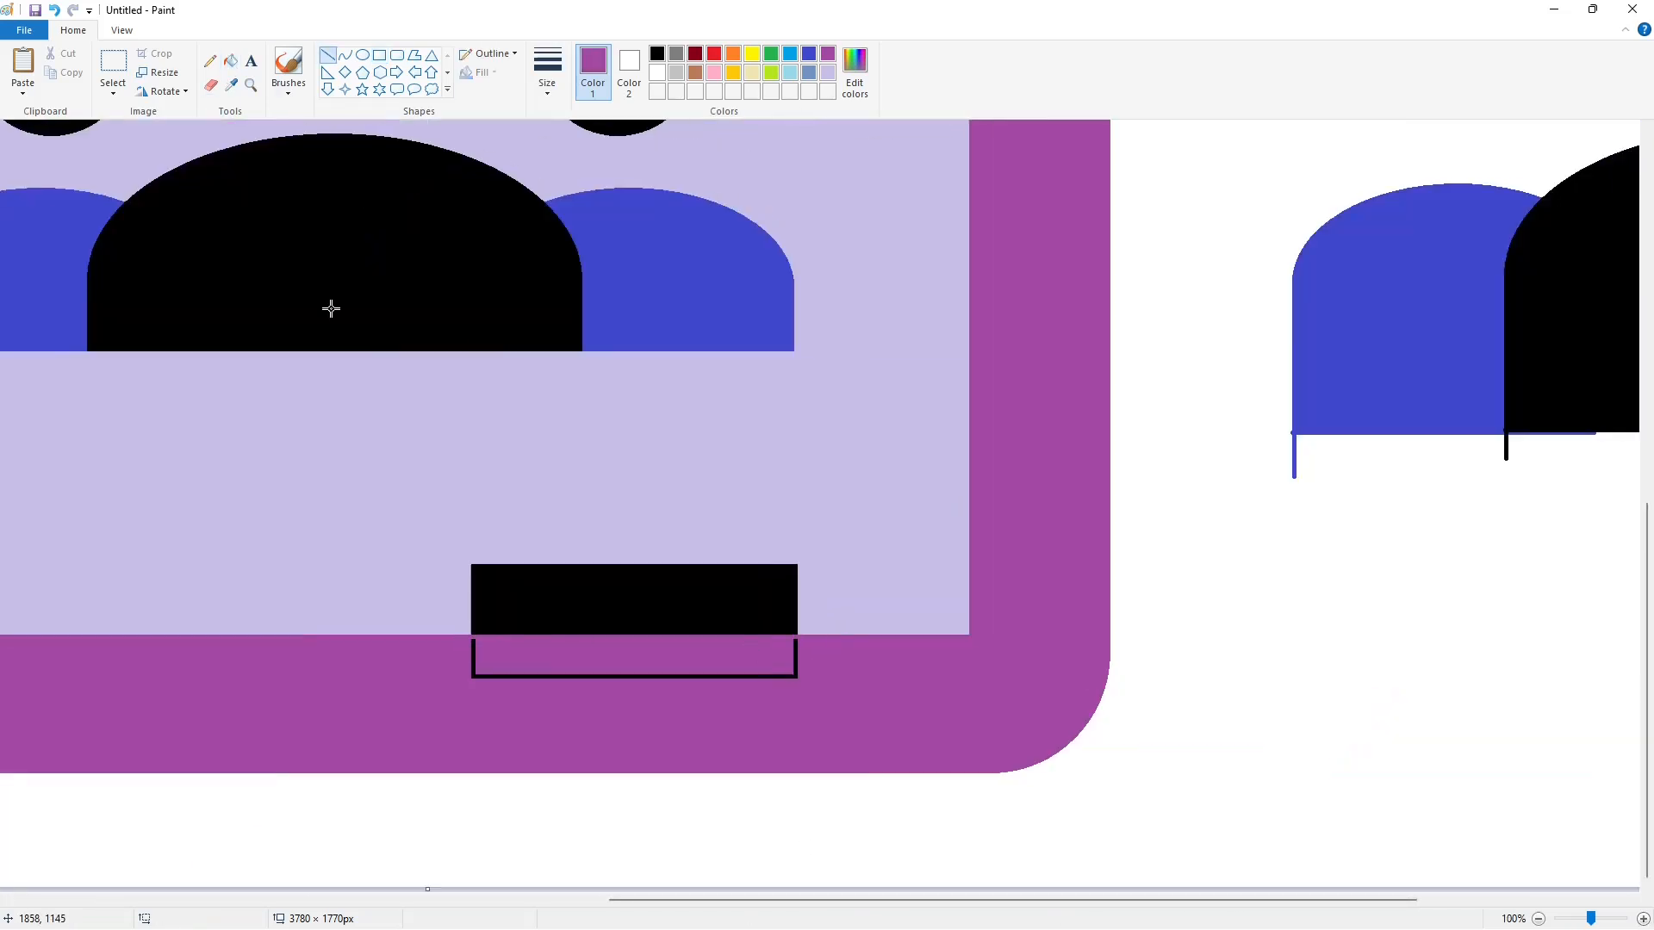
pyautogui.click(230, 61)
pyautogui.click(473, 659)
pyautogui.click(1538, 918)
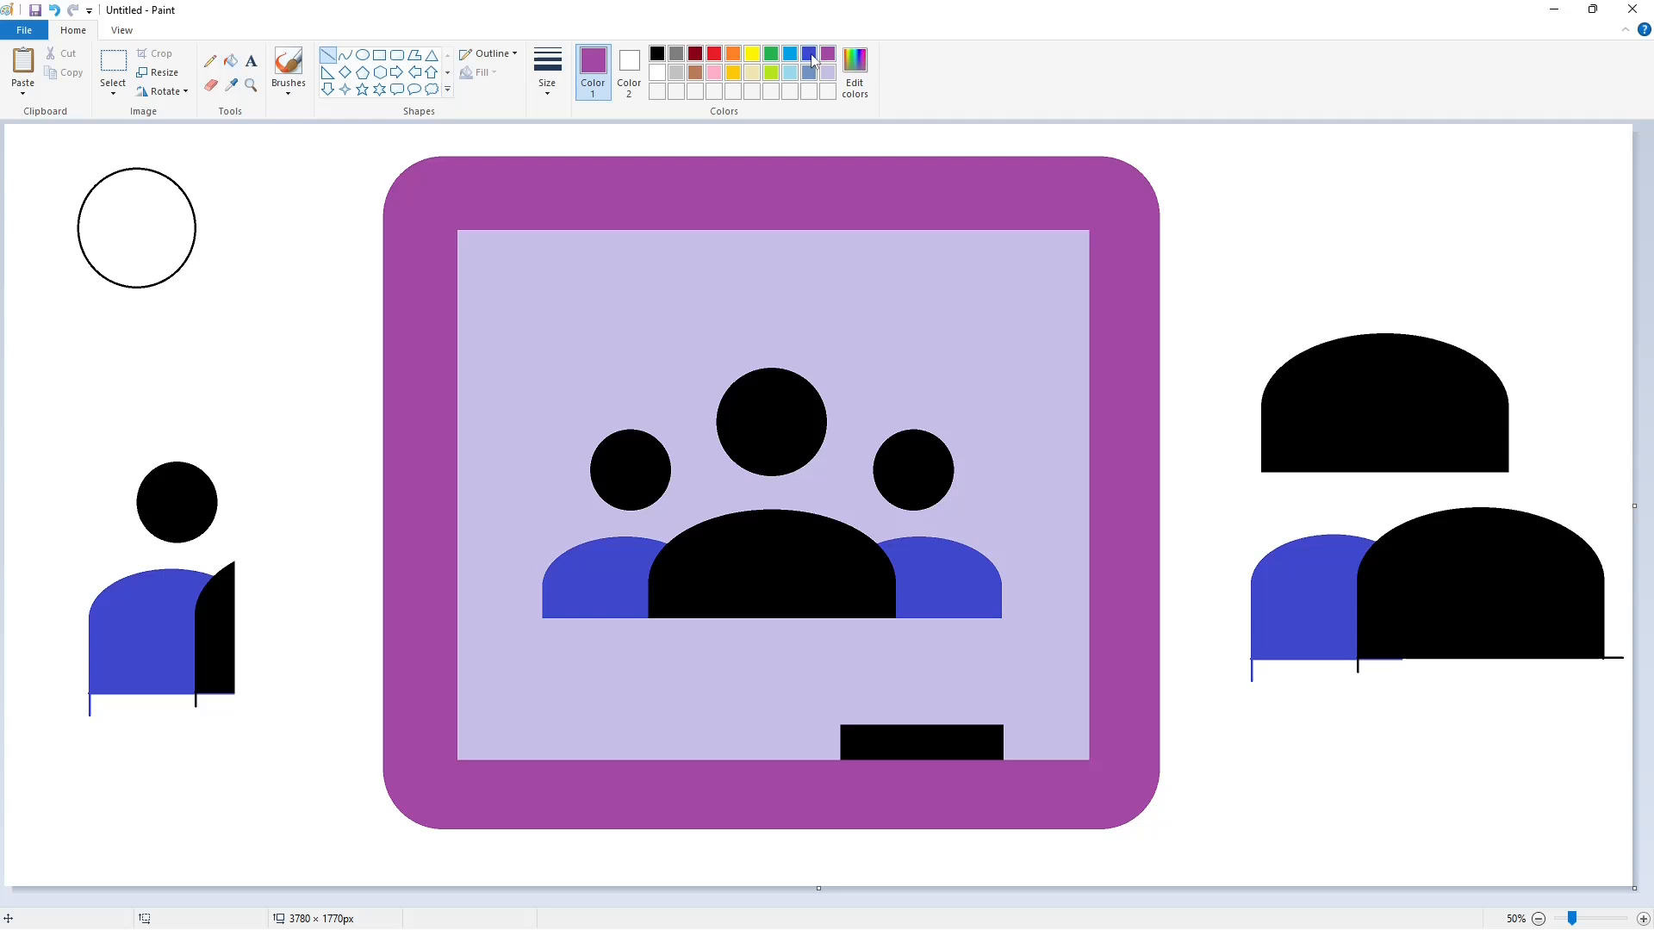
# - Draw a dark red diagonal line on the blank canvas and place copies running down-right from both lower corners of the black bar
pyautogui.moveTo(831, 752)
pyautogui.mouseDown()
pyautogui.moveTo(956, 863)
pyautogui.moveTo(1373, 769)
pyautogui.mouseUp()
pyautogui.click(113, 62)
pyautogui.moveTo(1227, 699); pyautogui.dragTo(1492, 867)
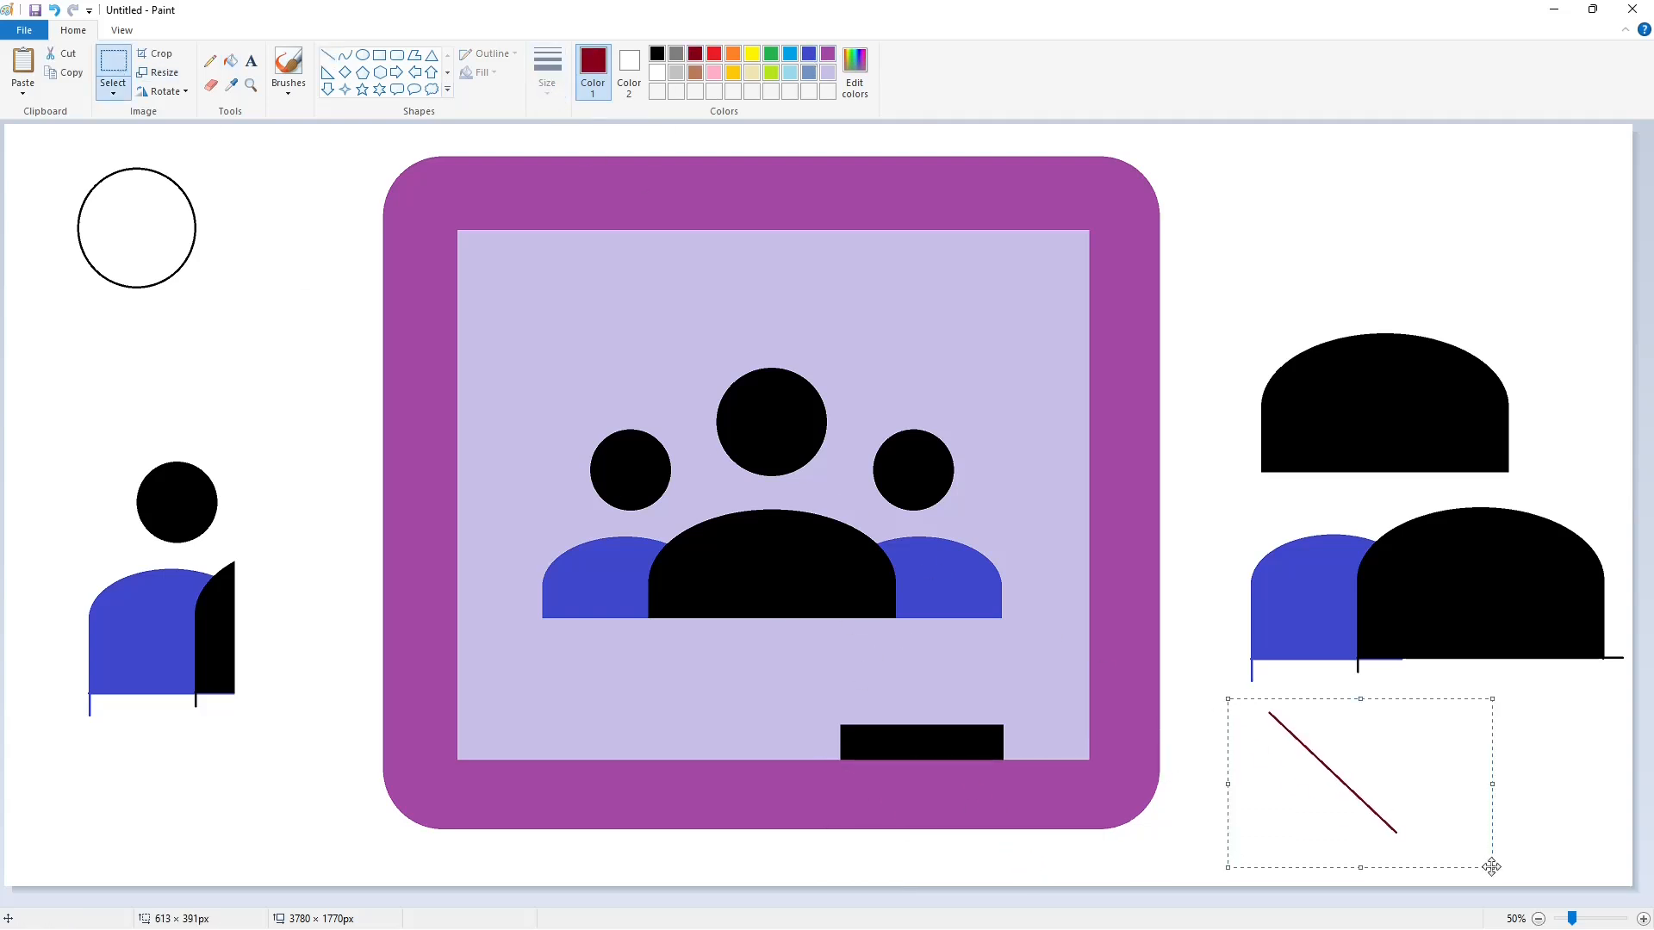
pyautogui.click(1643, 918)
pyautogui.moveTo(143, 208); pyautogui.dragTo(774, 696)
pyautogui.hotkey('ctrl', 'c')
pyautogui.hotkey('ctrl', 'v')
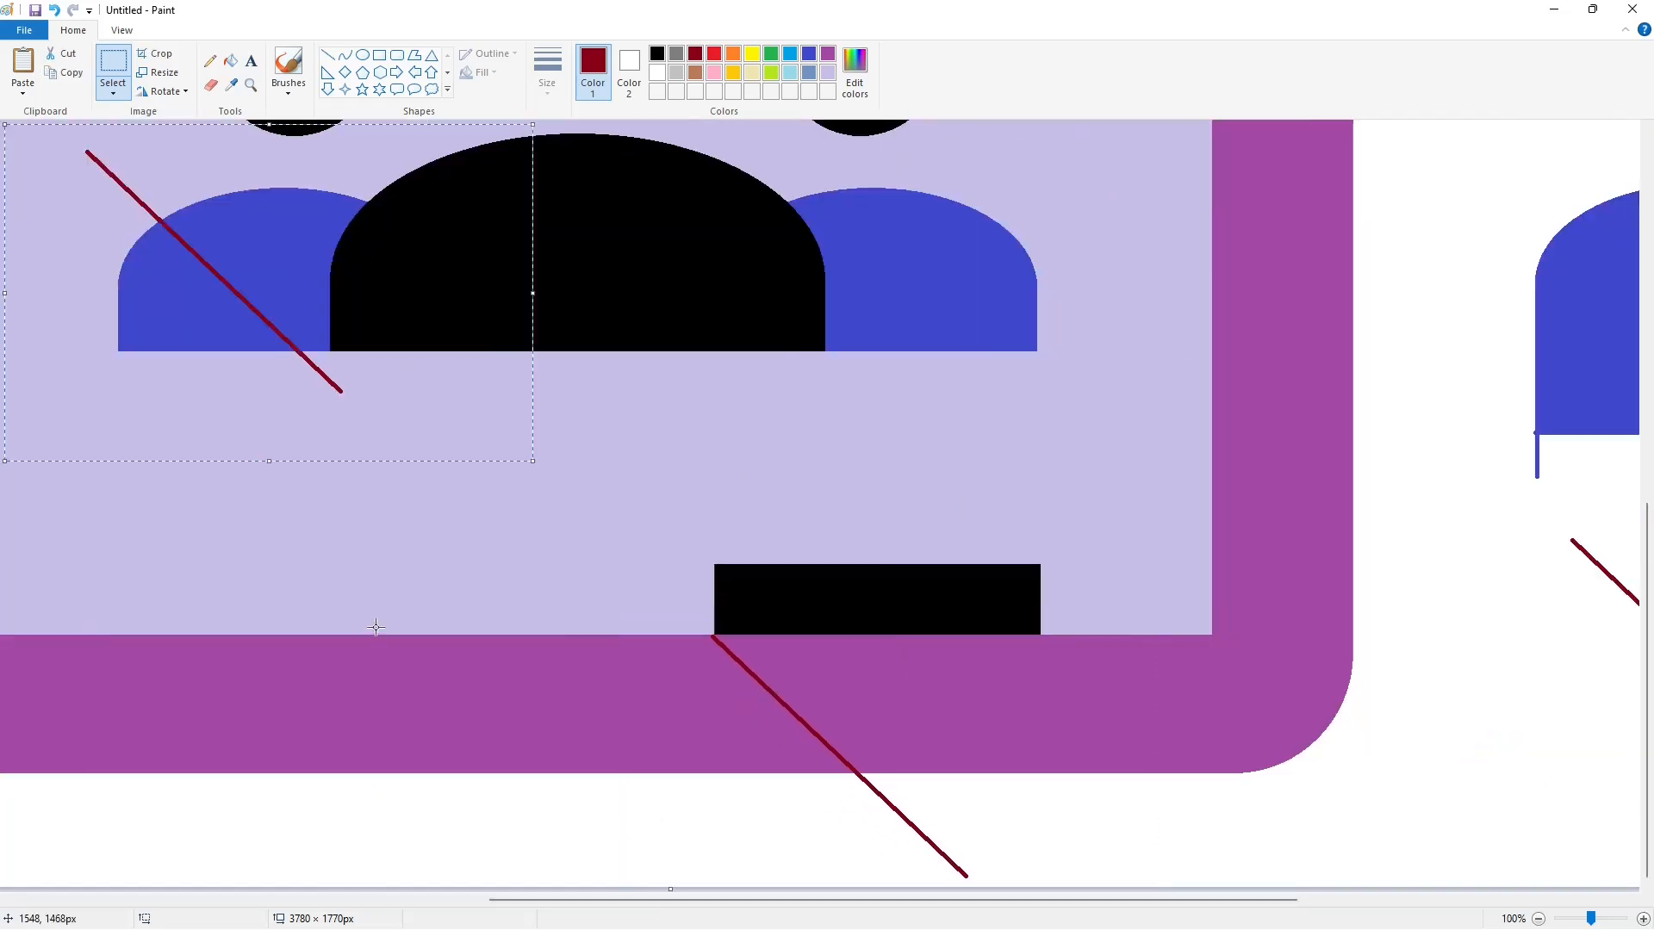
pyautogui.moveTo(150, 244); pyautogui.dragTo(1101, 721)
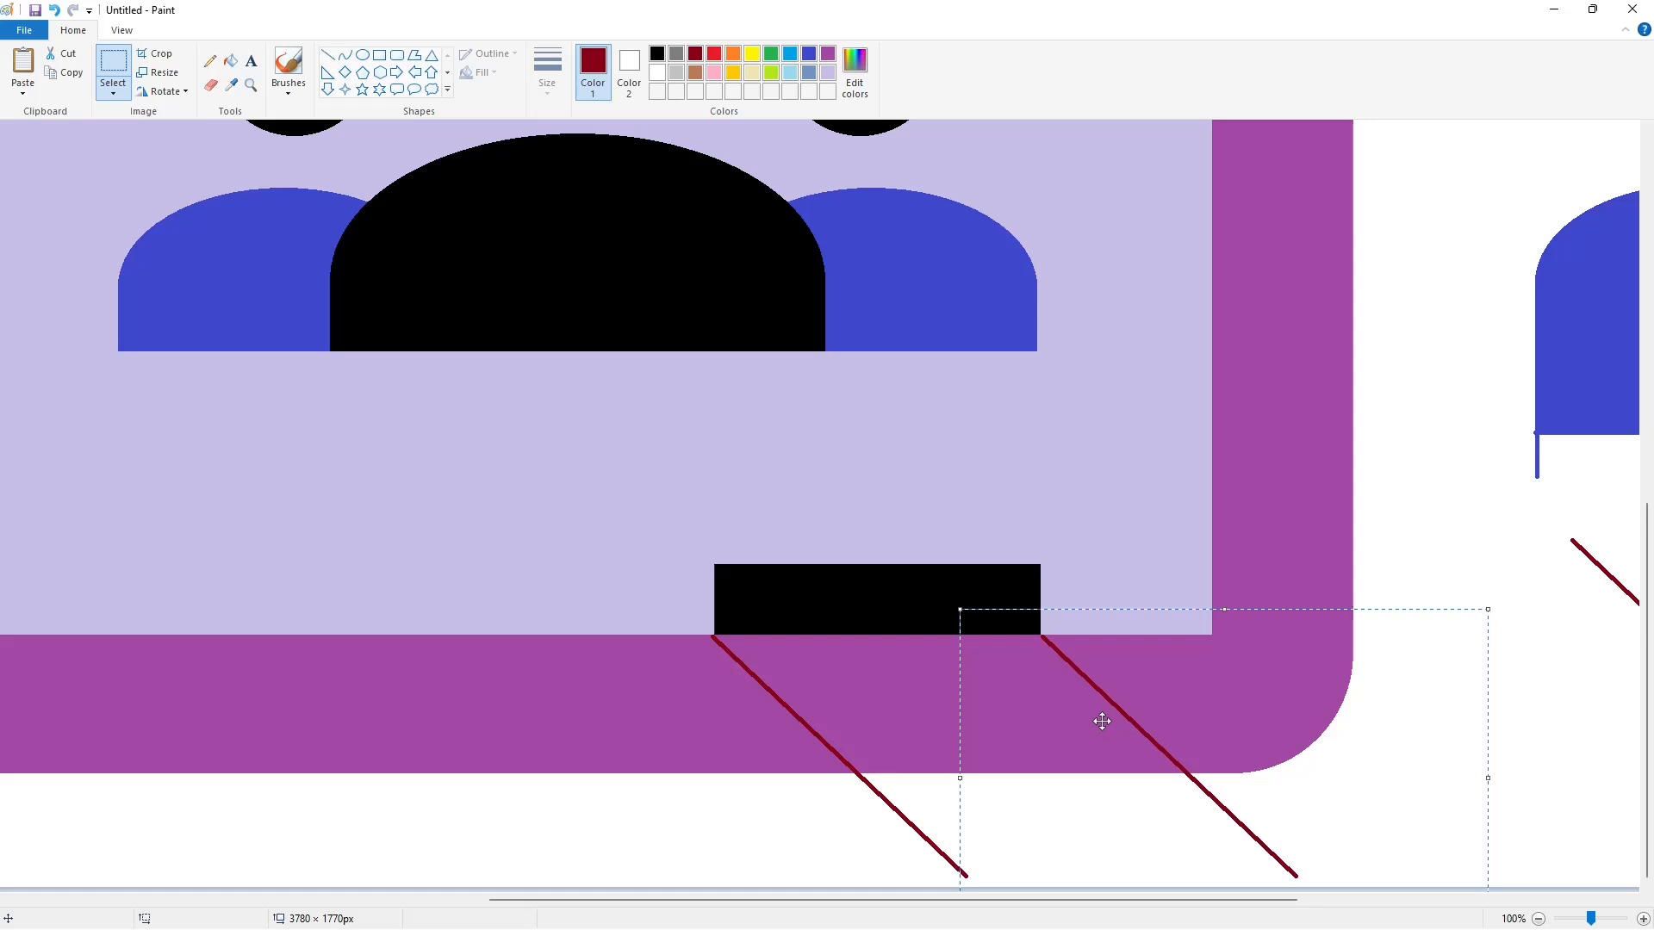
# - Fill the slanted strip between the two dark red lines brown and recolour both lines purple
pyautogui.click(230, 61)
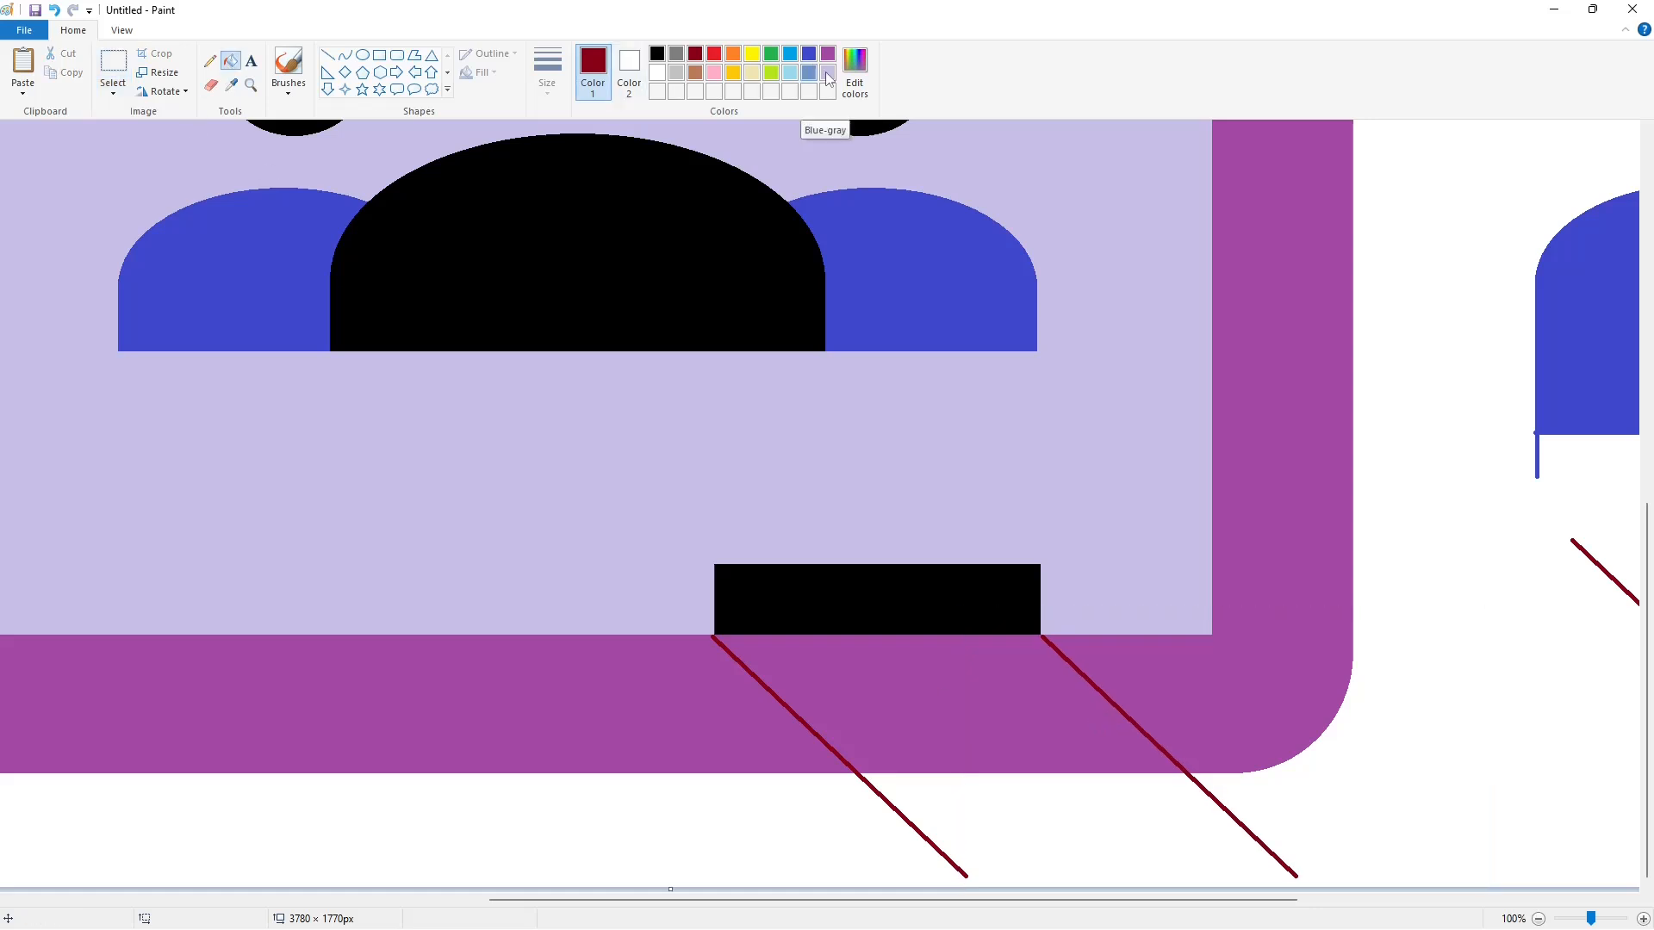
pyautogui.click(695, 72)
pyautogui.click(934, 704)
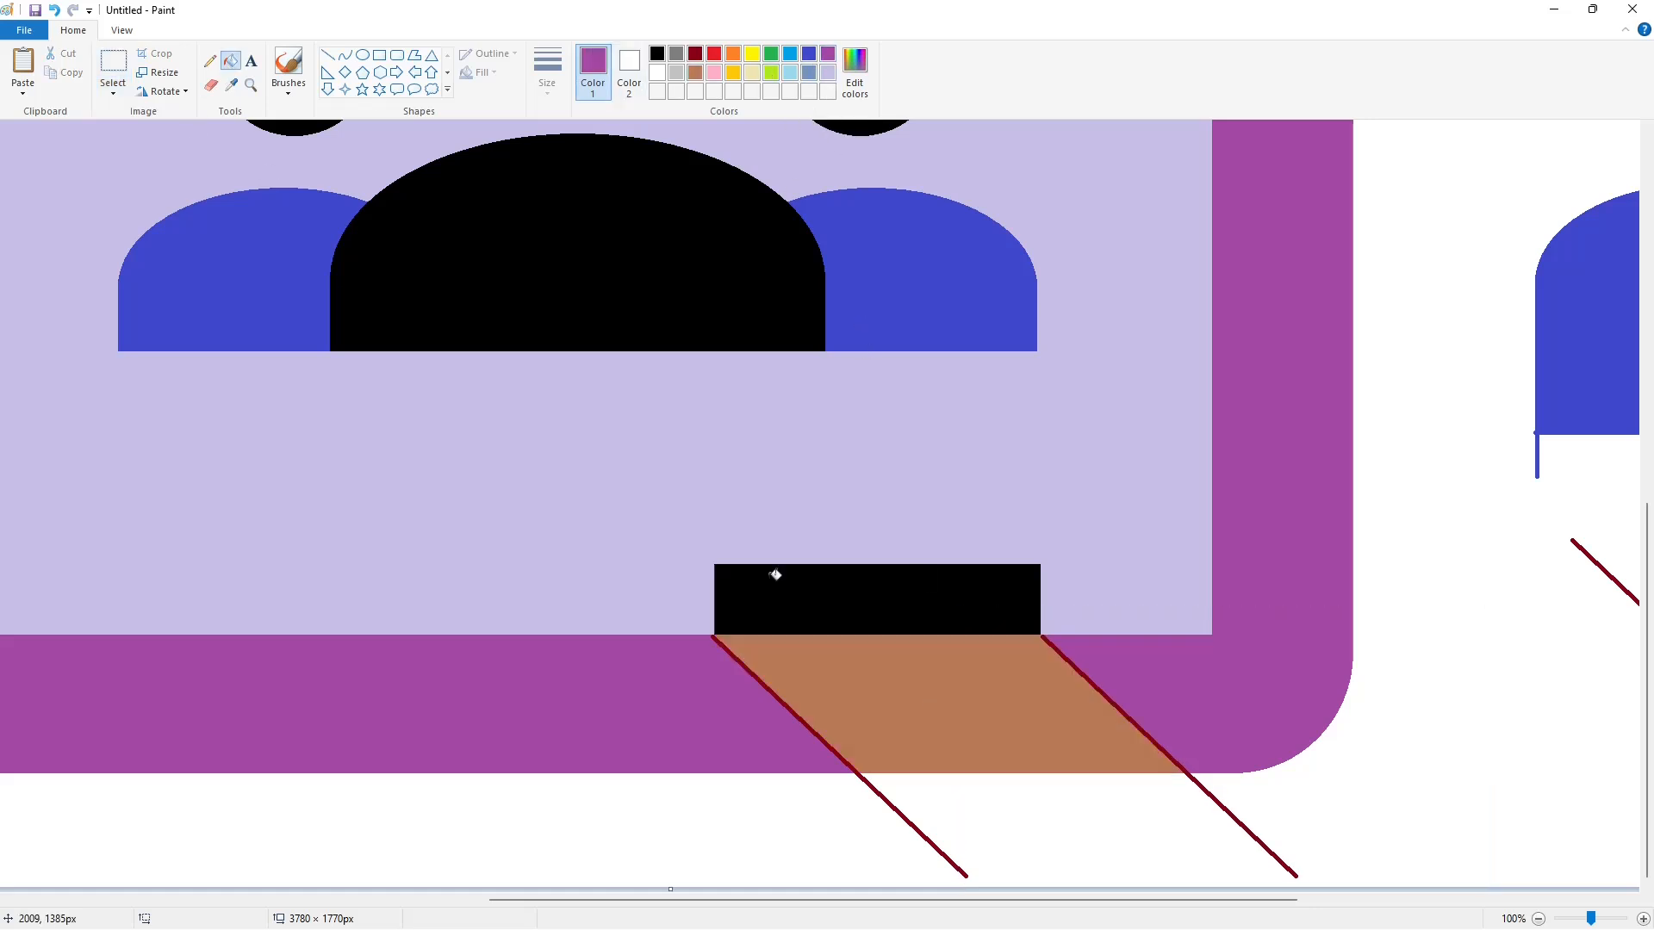
pyautogui.click(728, 648)
pyautogui.click(1046, 641)
# - Cut the slanted lines below the frame with a white line about 519 px long and fill their leftover ends white
pyautogui.click(657, 72)
pyautogui.click(328, 54)
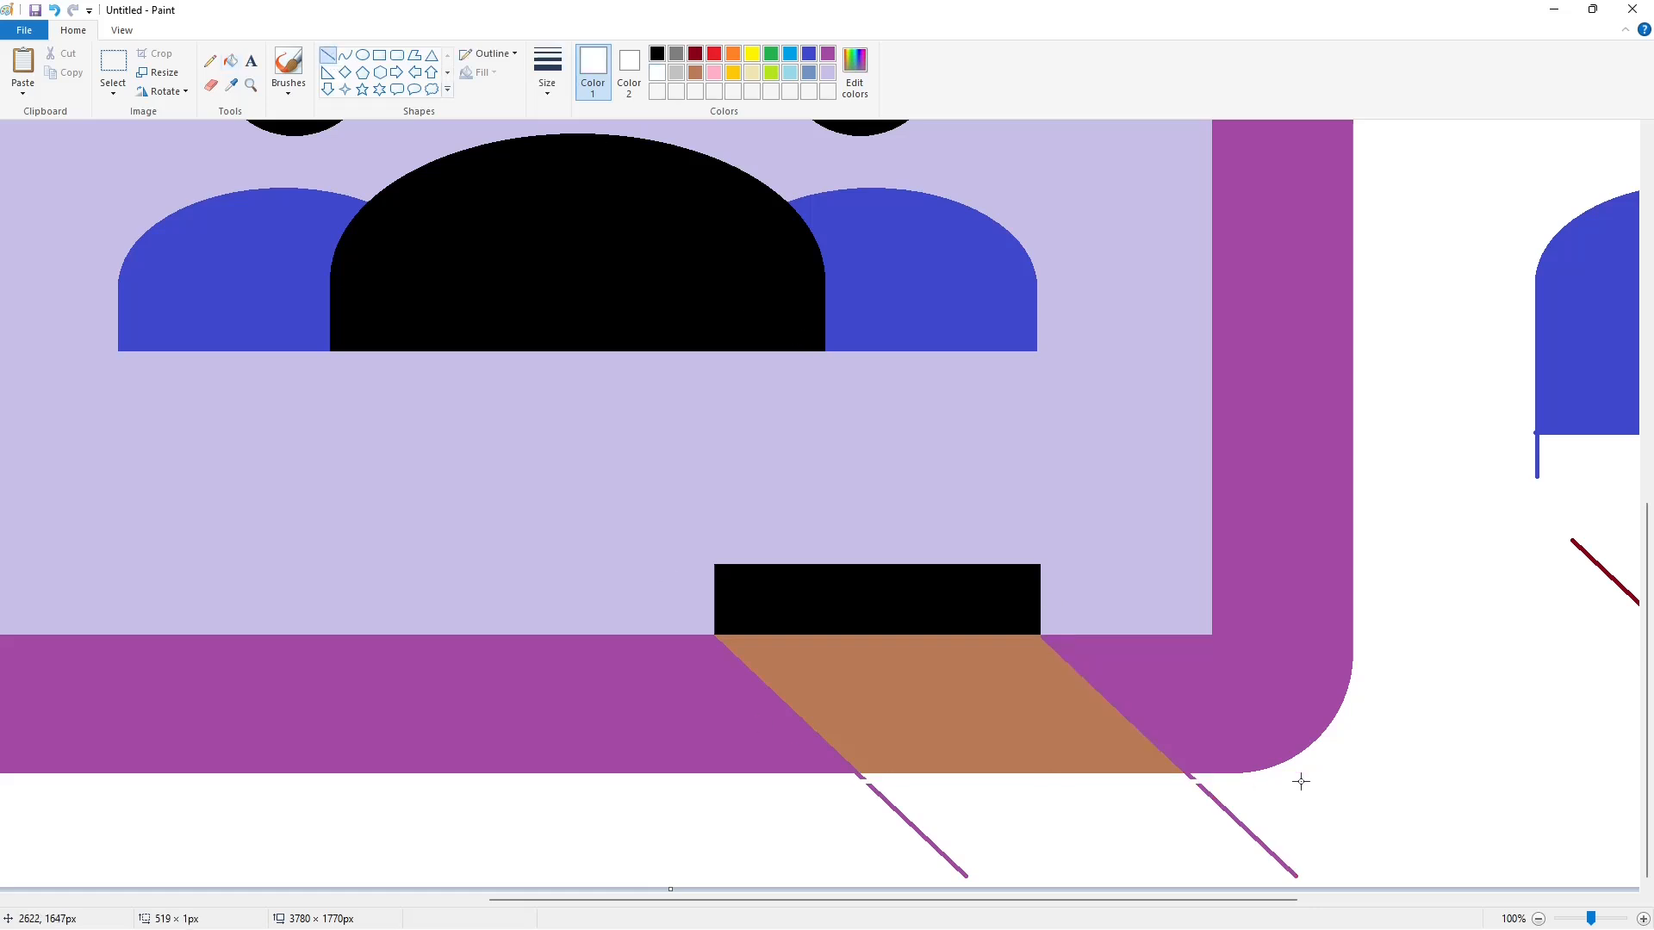
pyautogui.click(230, 61)
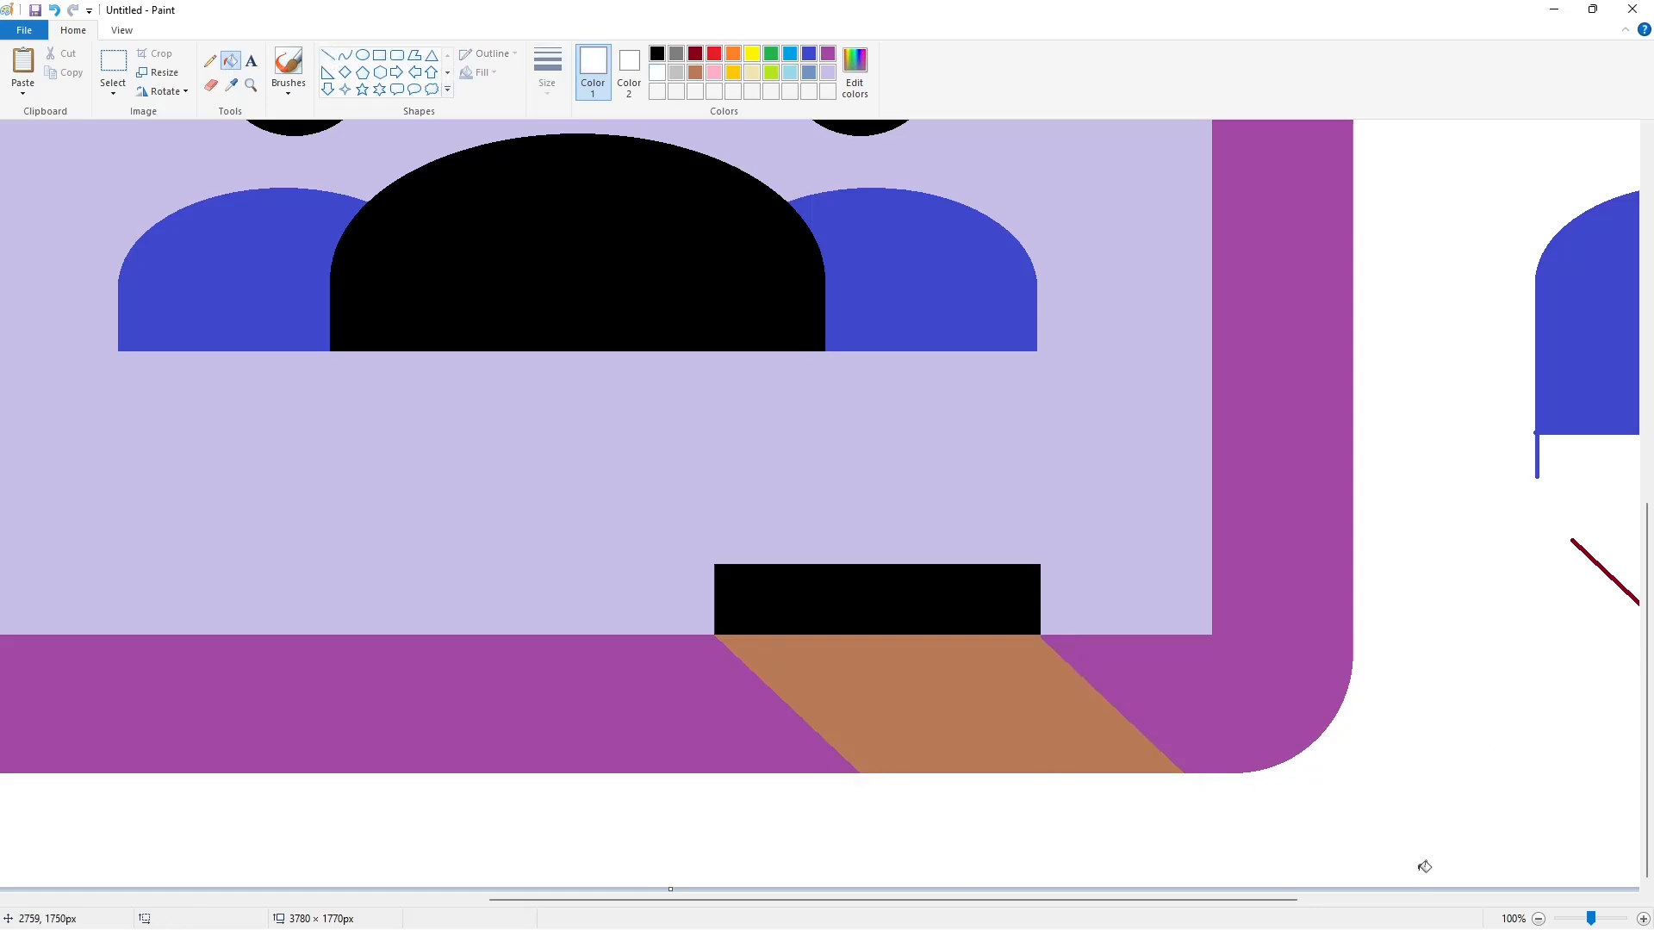
pyautogui.scroll(-2, 1424, 867)
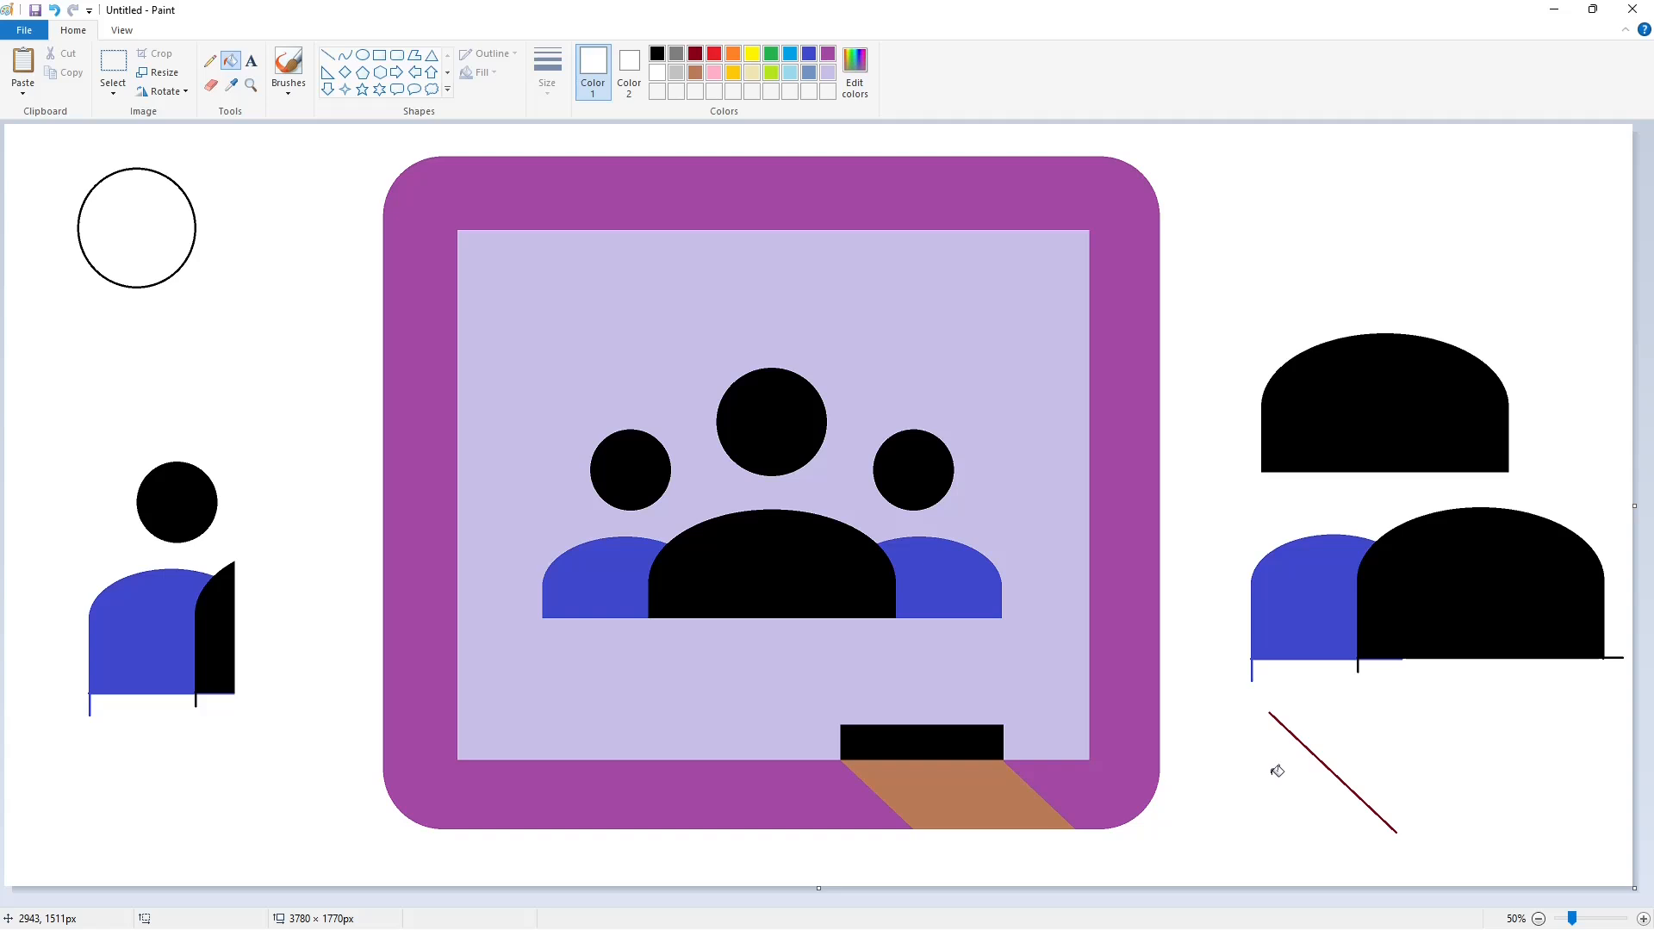
# - Fill the spare circle, figure copies and domes outside the frame white to remove them
pyautogui.click(195, 217)
pyautogui.click(177, 508)
pyautogui.click(151, 637)
pyautogui.click(217, 642)
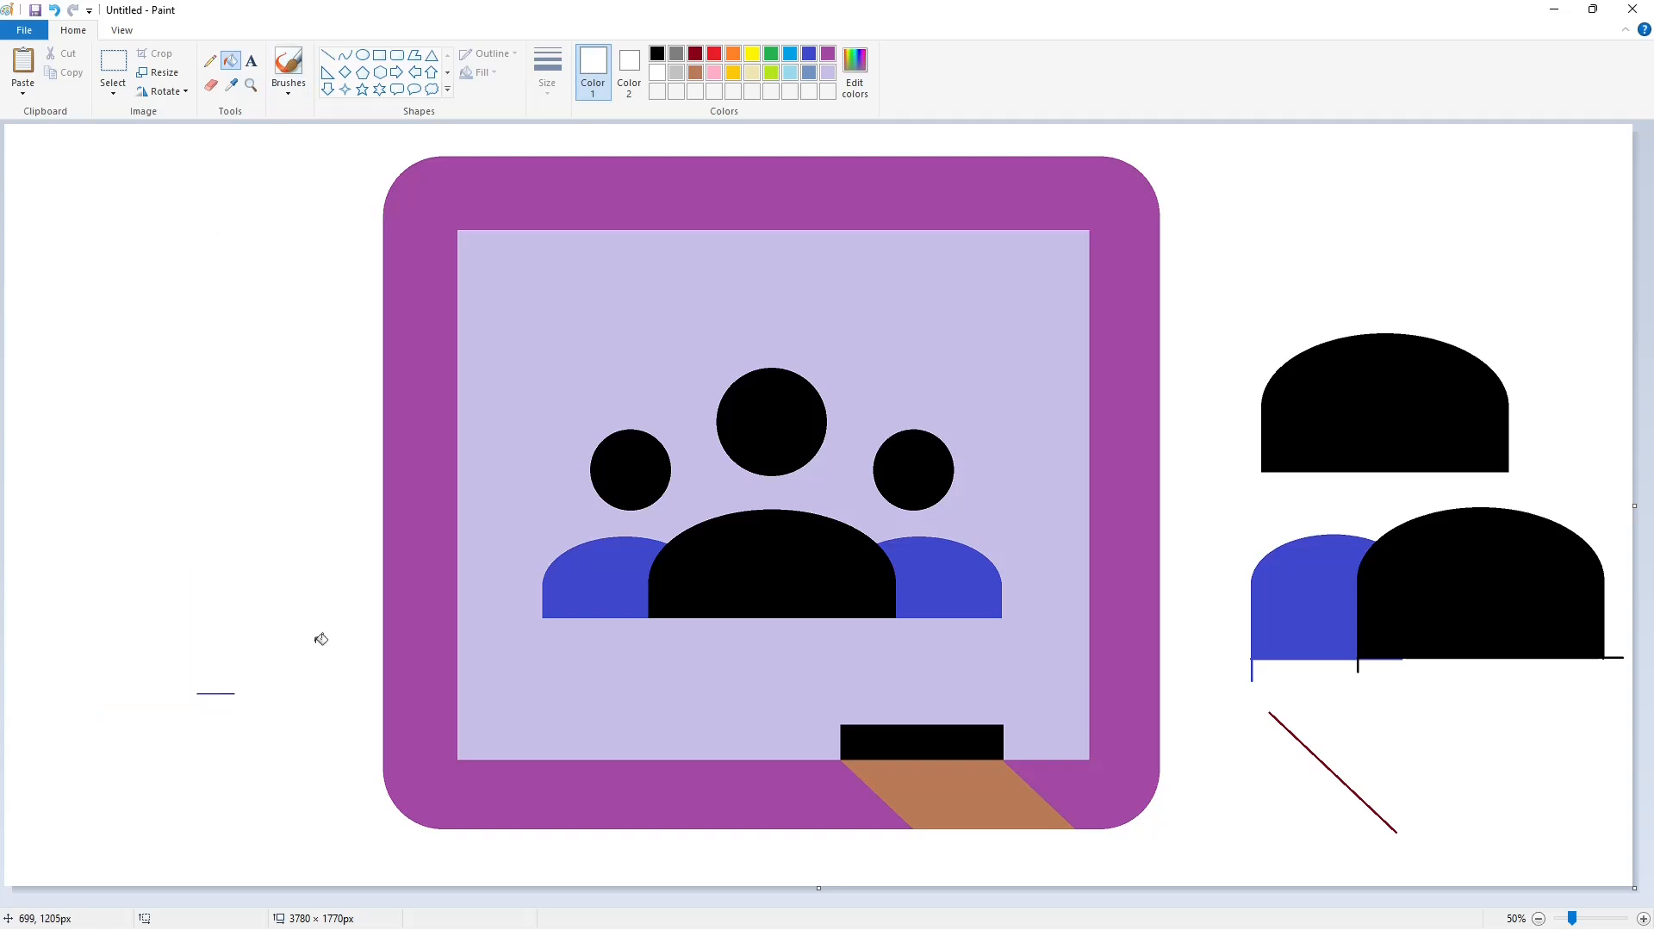
pyautogui.click(1378, 422)
pyautogui.click(1455, 594)
pyautogui.click(1309, 611)
# - Clear the remaining marks around the frame by filling the canvas background indigo and refilling it white
pyautogui.click(809, 53)
pyautogui.click(1253, 280)
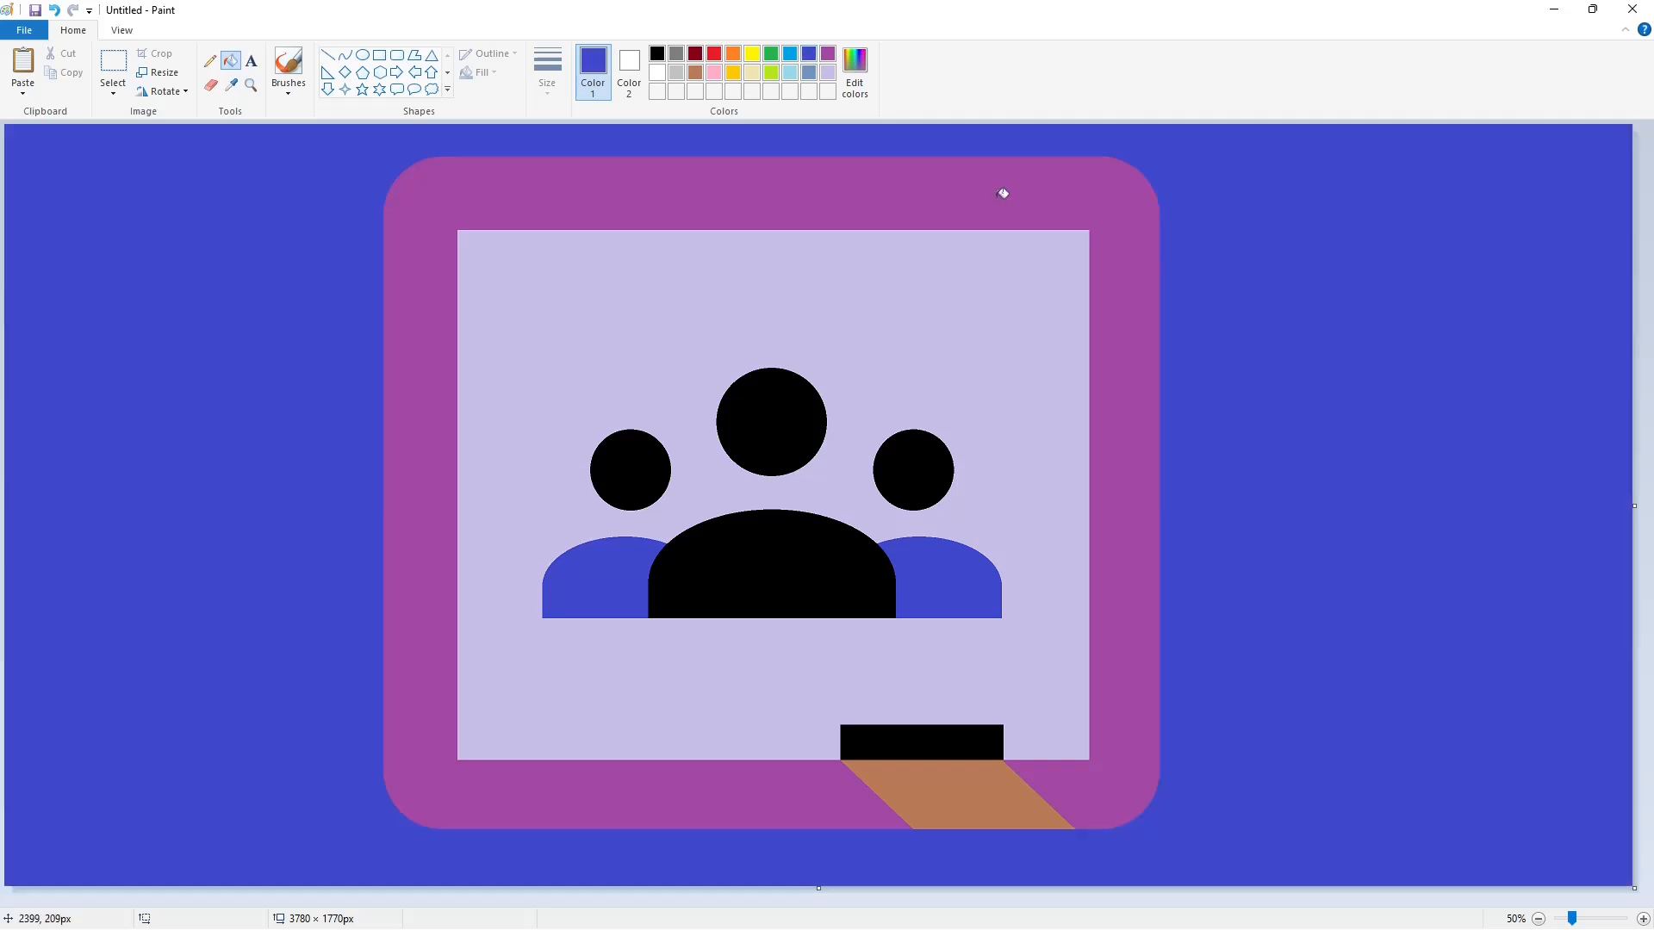
pyautogui.click(628, 73)
pyautogui.click(593, 73)
pyautogui.click(657, 73)
pyautogui.click(1285, 396)
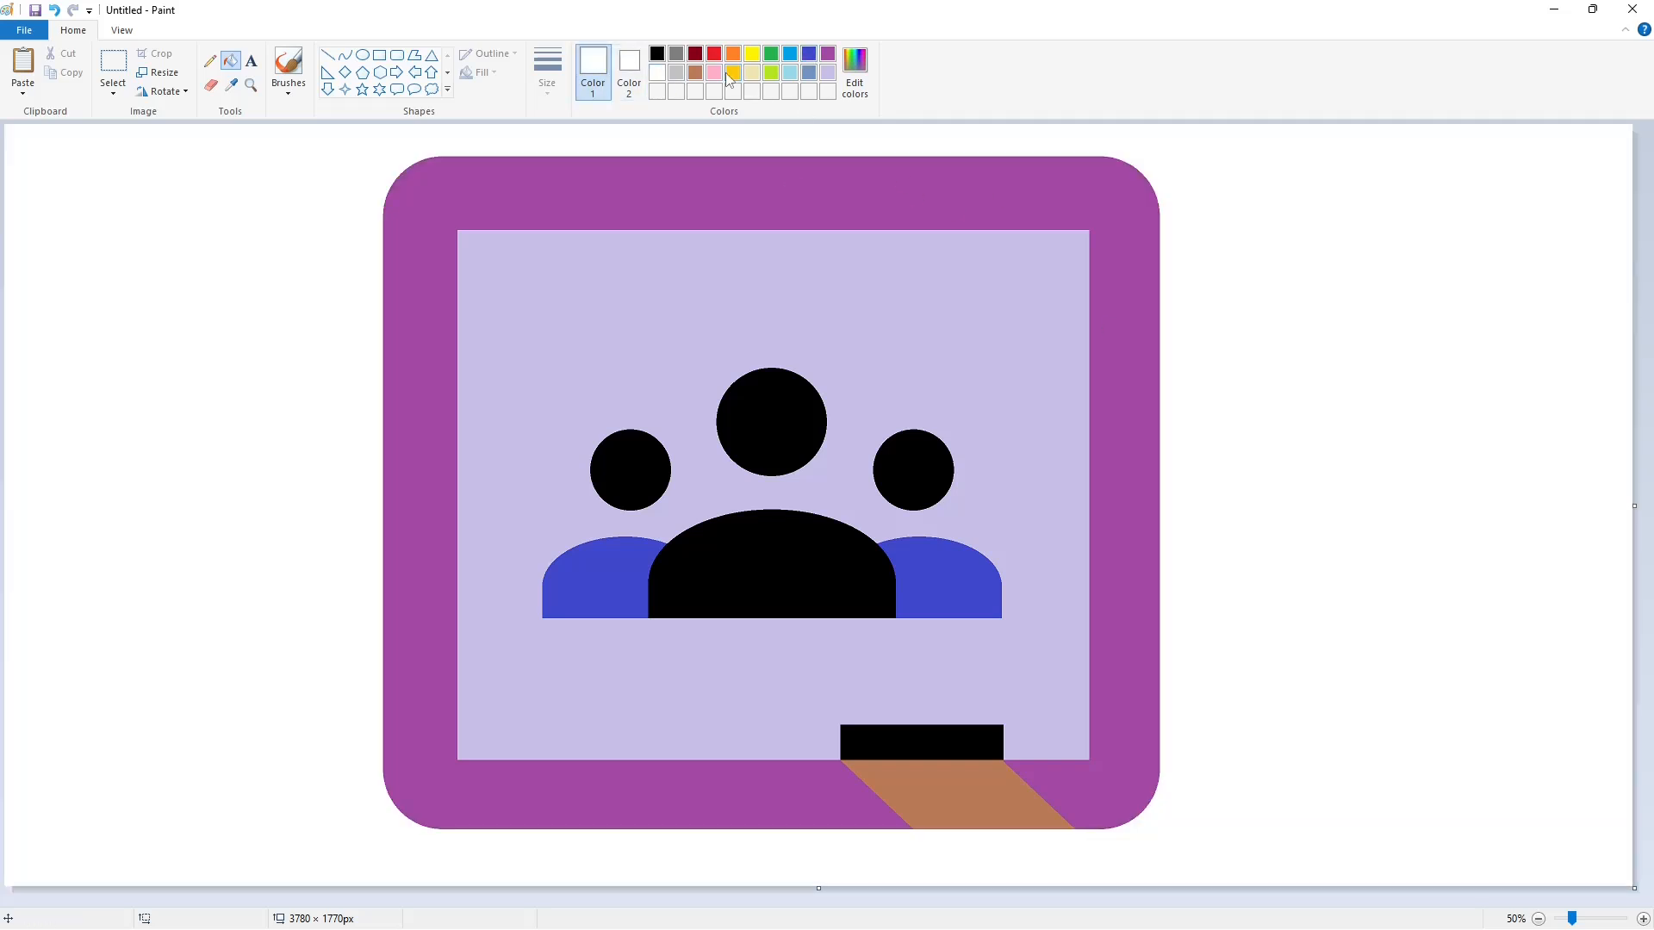
# - Create a custom colour that is a darker shade of gold
pyautogui.click(853, 92)
pyautogui.moveTo(1006, 432); pyautogui.dragTo(1009, 448)
pyautogui.click(667, 587)
# - Mix a muted custom green from the palette green and fill the lavender interior of the frame with it
pyautogui.click(771, 54)
pyautogui.click(854, 69)
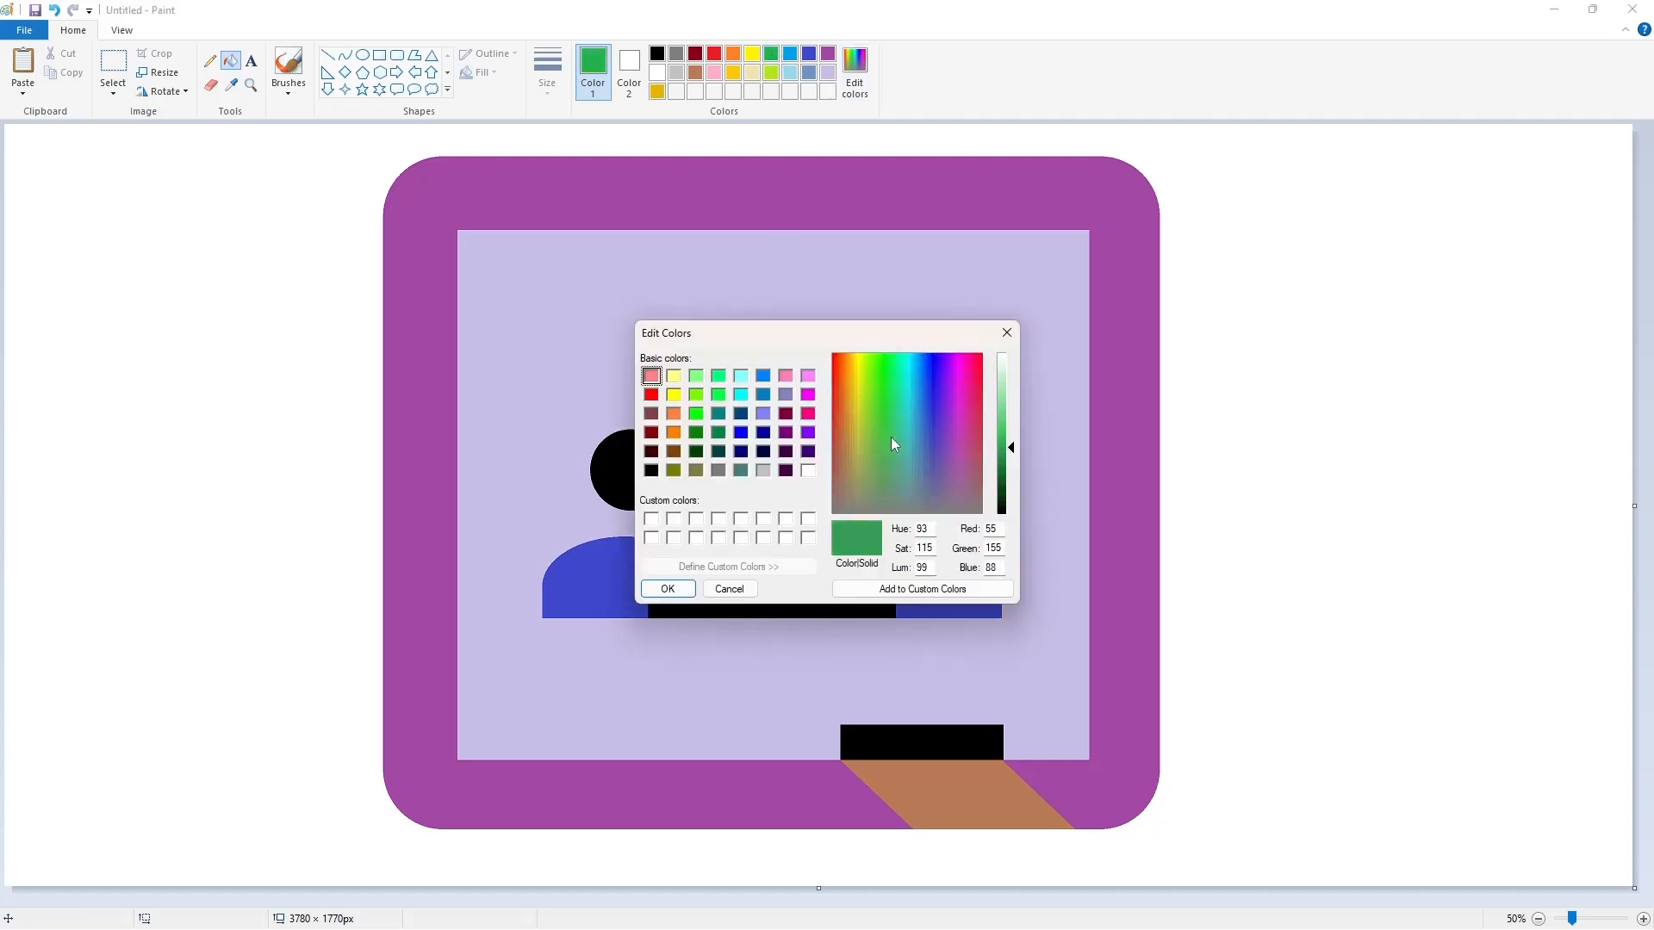
pyautogui.click(668, 588)
pyautogui.click(609, 272)
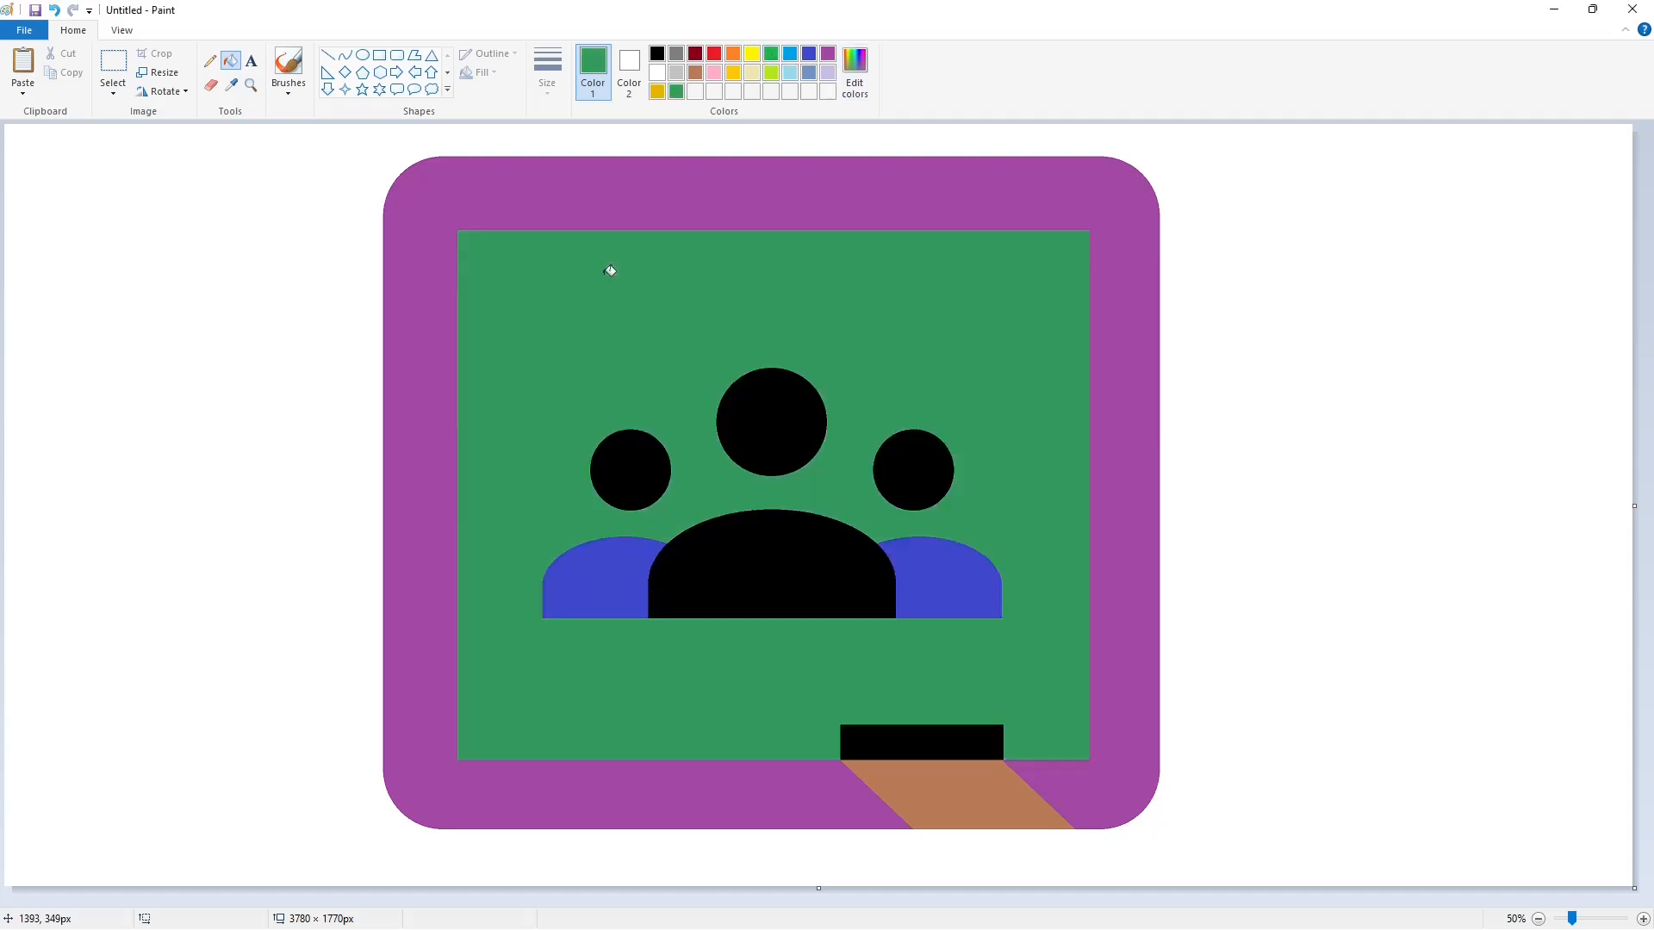
# - Refill the frame's interior with a slightly lighter custom green and fill the frame itself gold
pyautogui.click(854, 89)
pyautogui.moveTo(1009, 447); pyautogui.dragTo(1009, 441)
pyautogui.click(668, 589)
pyautogui.click(627, 275)
pyautogui.click(732, 76)
pyautogui.click(746, 188)
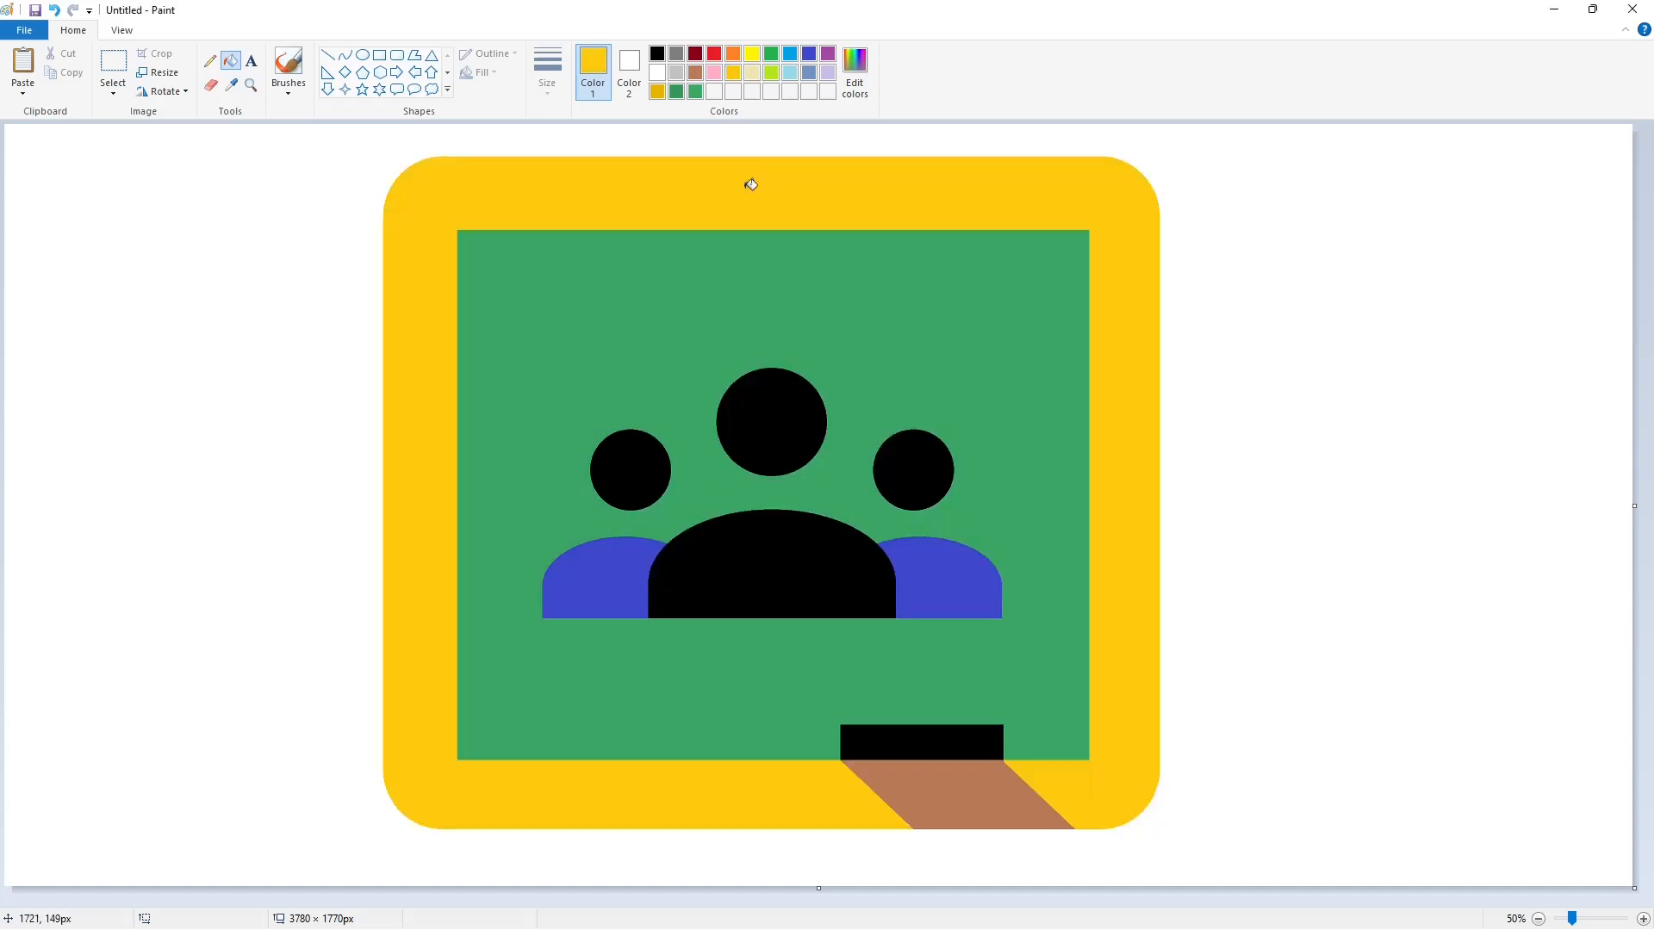
# - Mix a light custom green, fill both side heads and domes with it, and adjust the shade slightly
pyautogui.click(862, 94)
pyautogui.moveTo(1008, 444); pyautogui.dragTo(1008, 418)
pyautogui.click(667, 589)
pyautogui.click(638, 473)
pyautogui.click(599, 586)
pyautogui.click(923, 468)
pyautogui.click(947, 586)
pyautogui.click(855, 76)
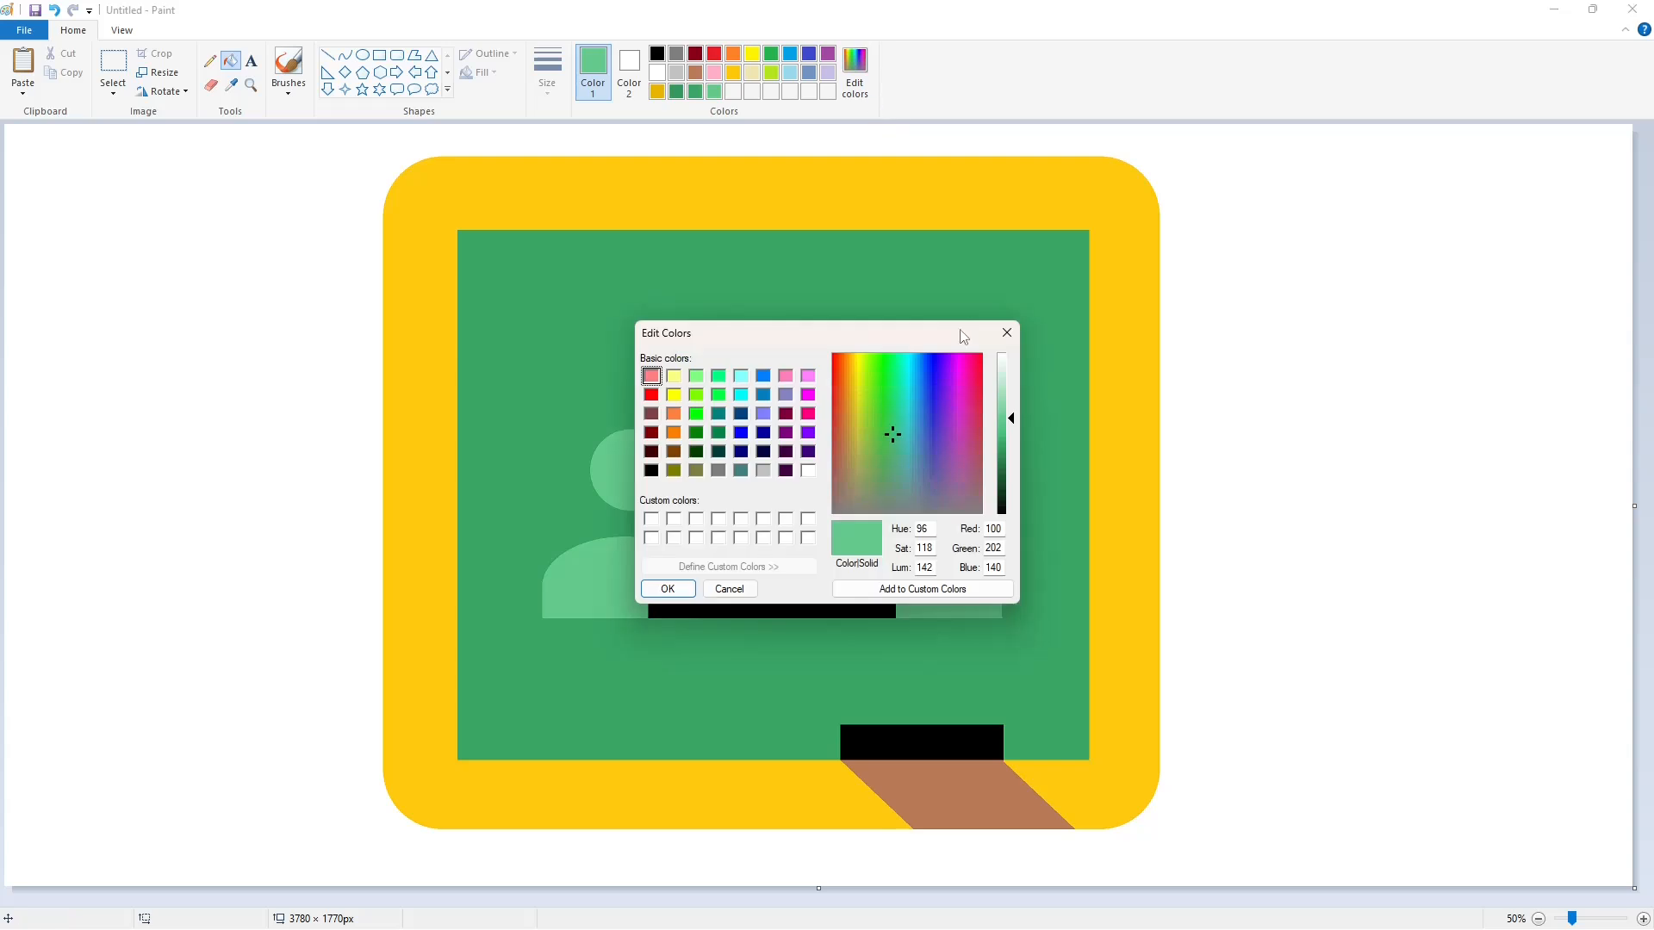
pyautogui.click(671, 589)
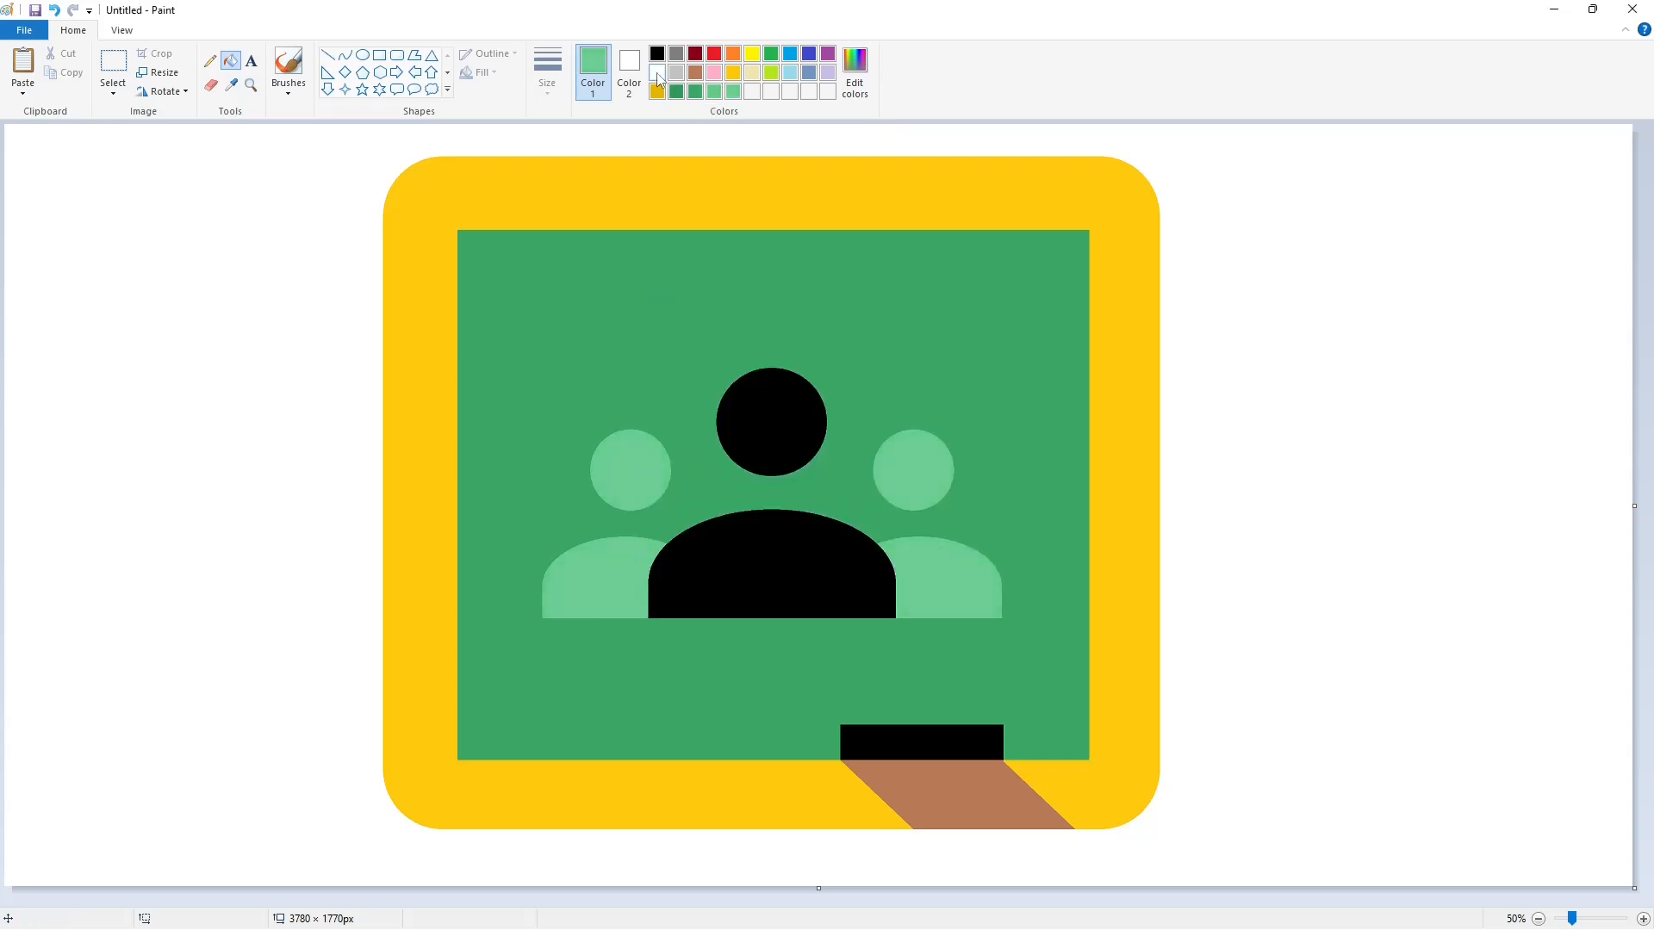
# - Fill the central head and dome white
pyautogui.click(657, 74)
pyautogui.click(758, 422)
pyautogui.click(782, 530)
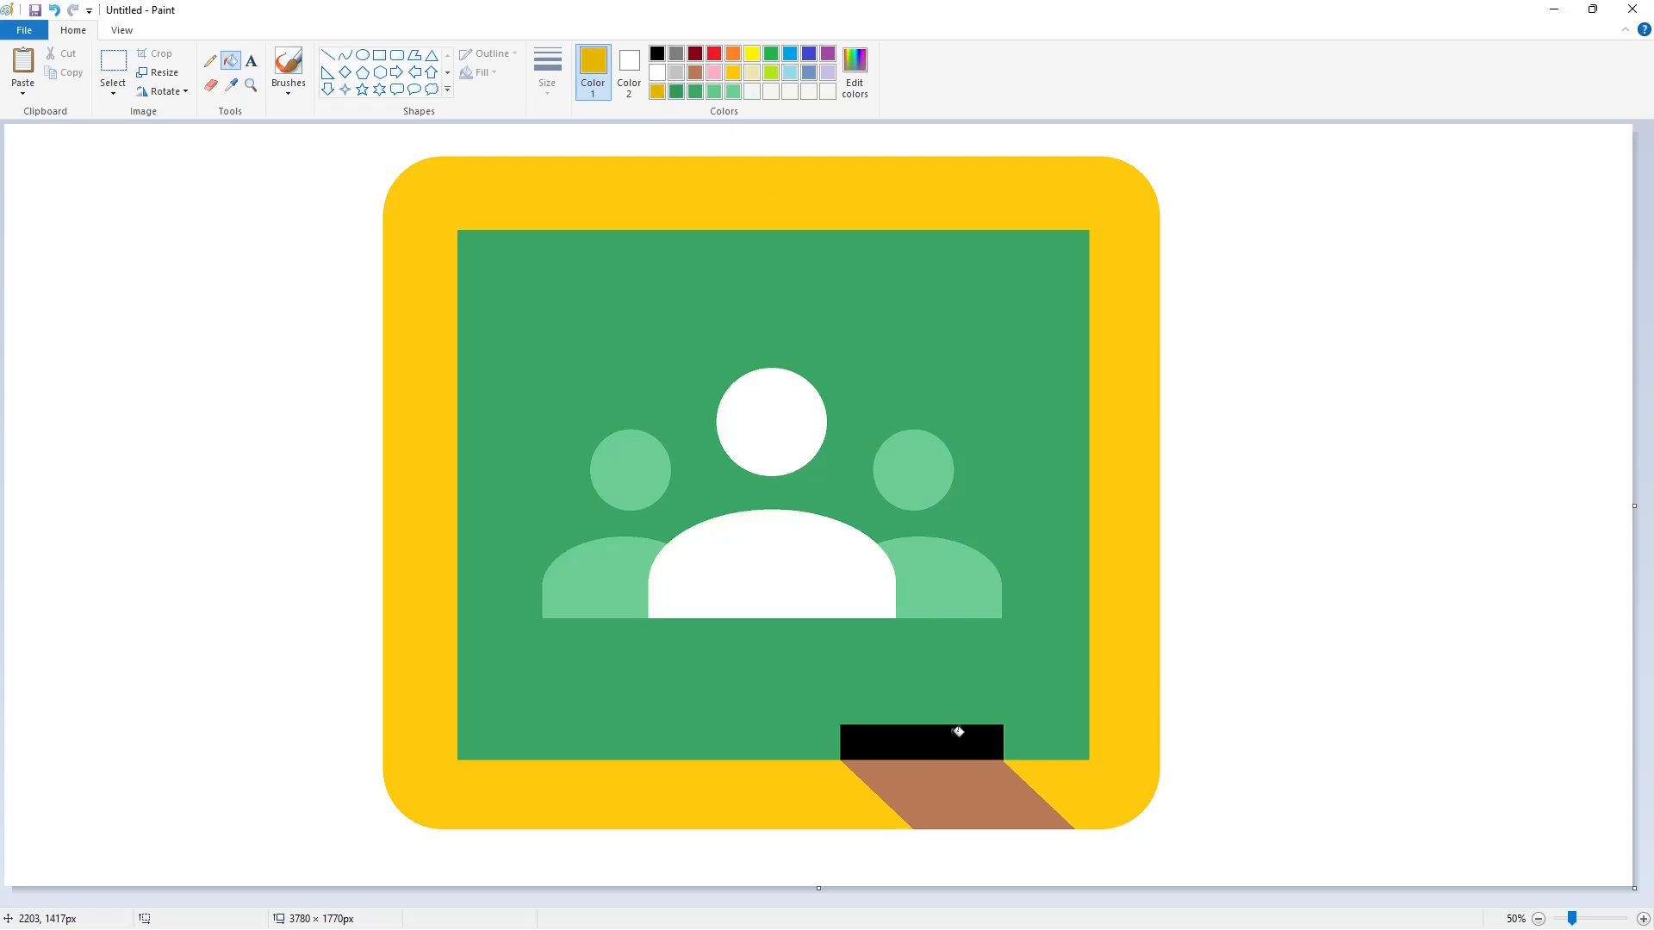
# - Fill the slanted brown strip with the custom dark gold and the black bar above it white
pyautogui.click(973, 790)
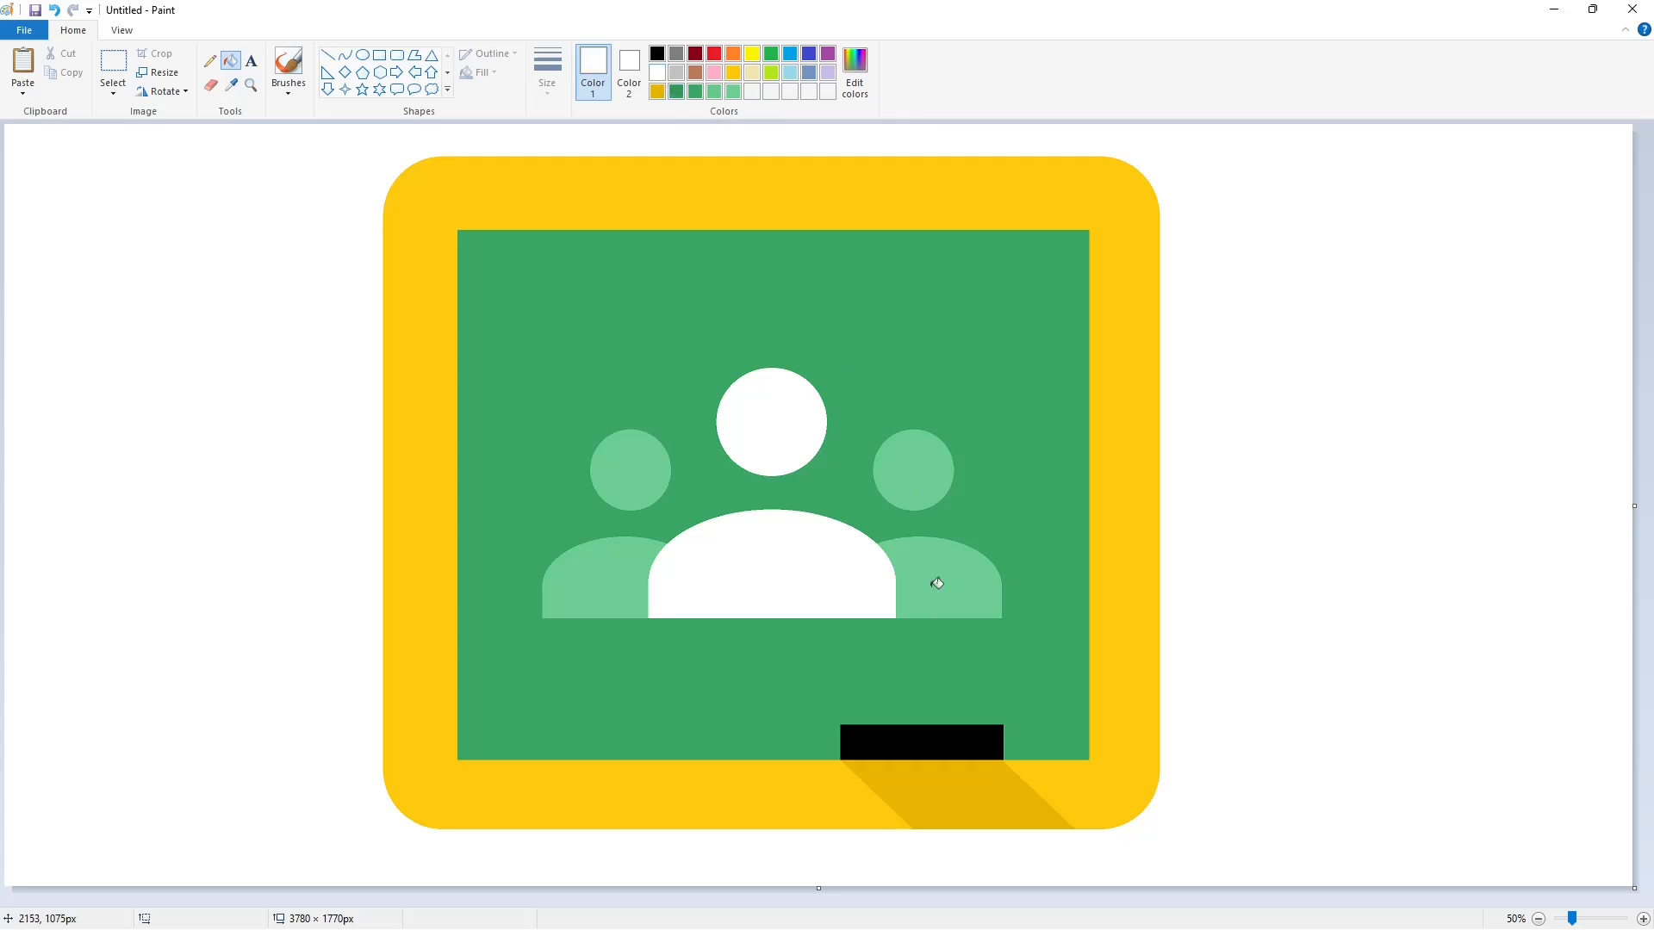
pyautogui.click(942, 730)
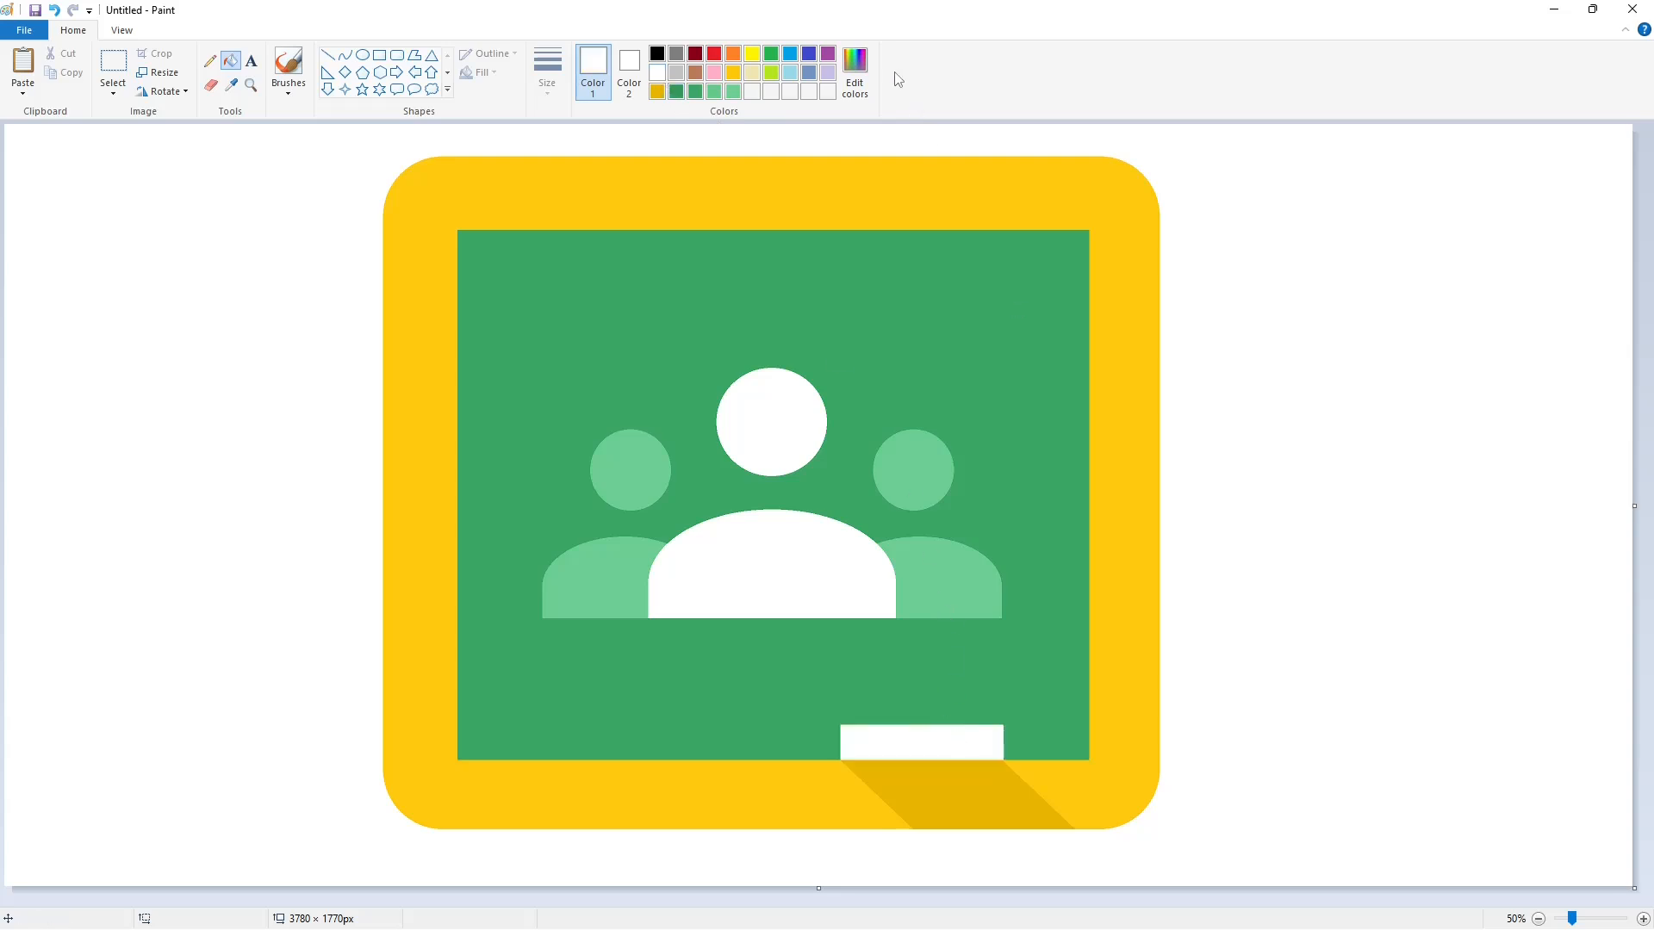